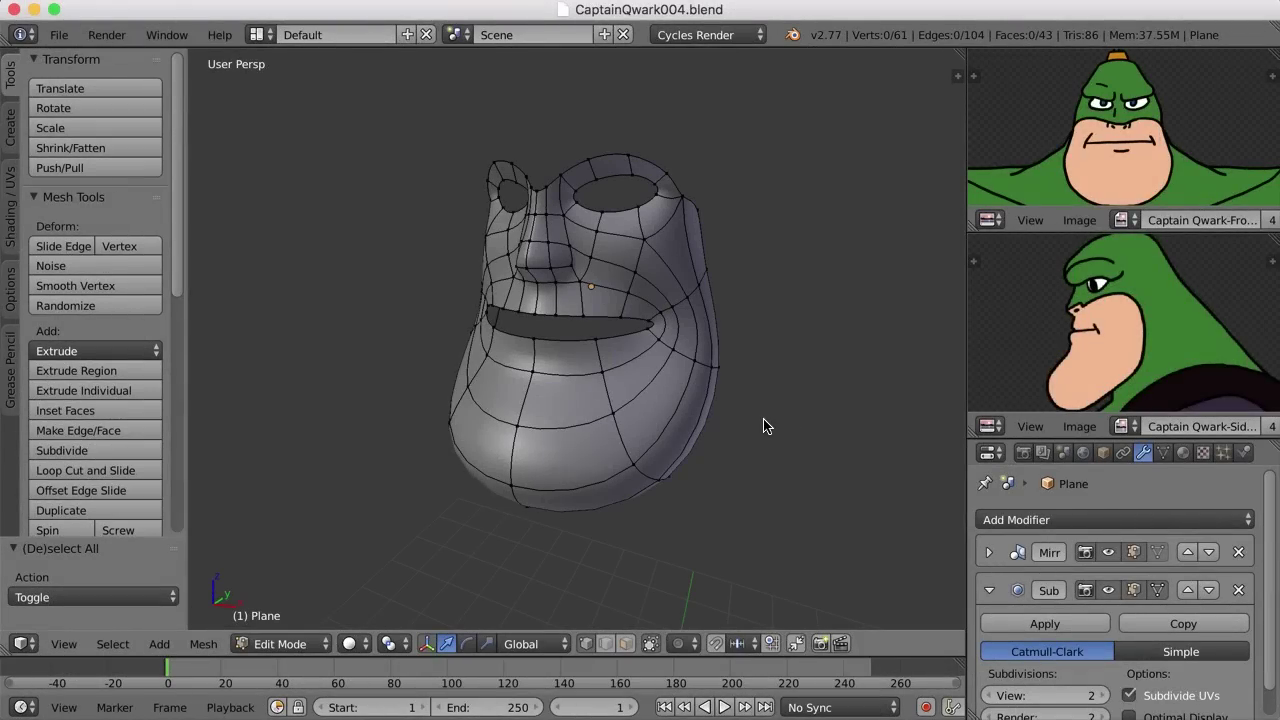
Orbit the head, try selecting a forehead vertex above the eye hole, then deselect all.
{"action": "middle_click_drag", "start_coordinate": [753, 425], "coordinate": [708, 422]}
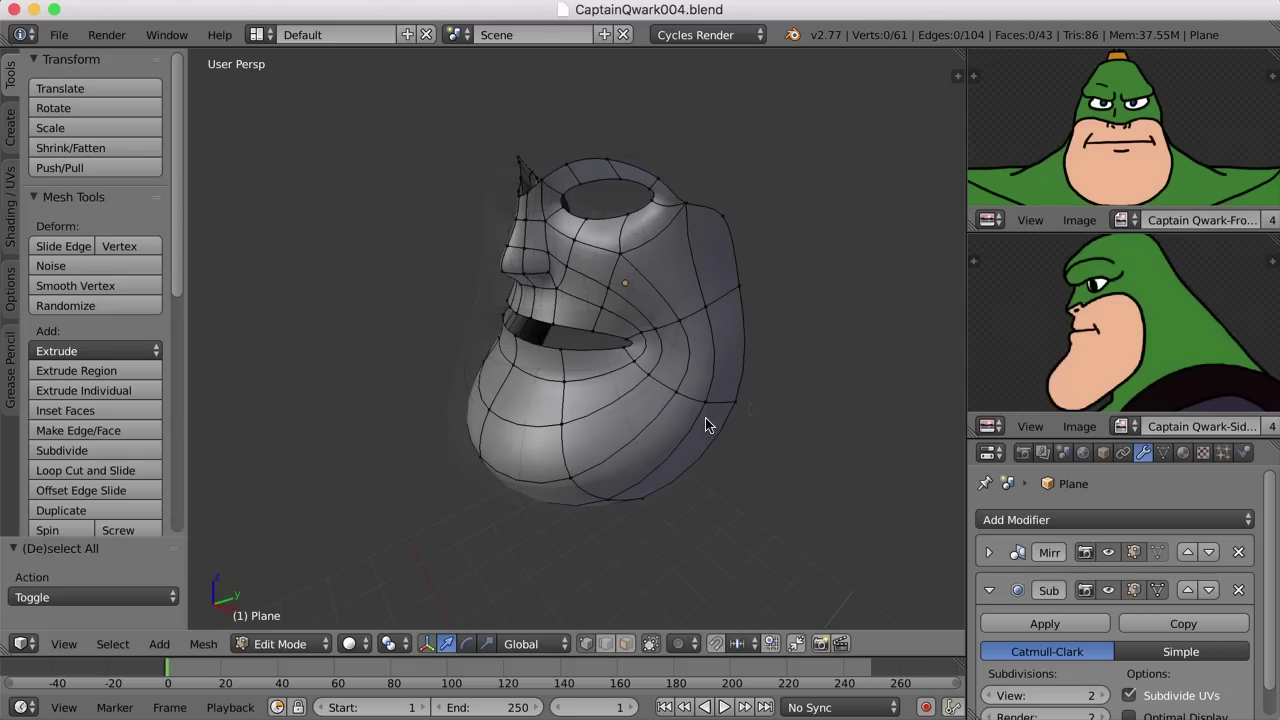
{"action": "right_click", "coordinate": [620, 257]}
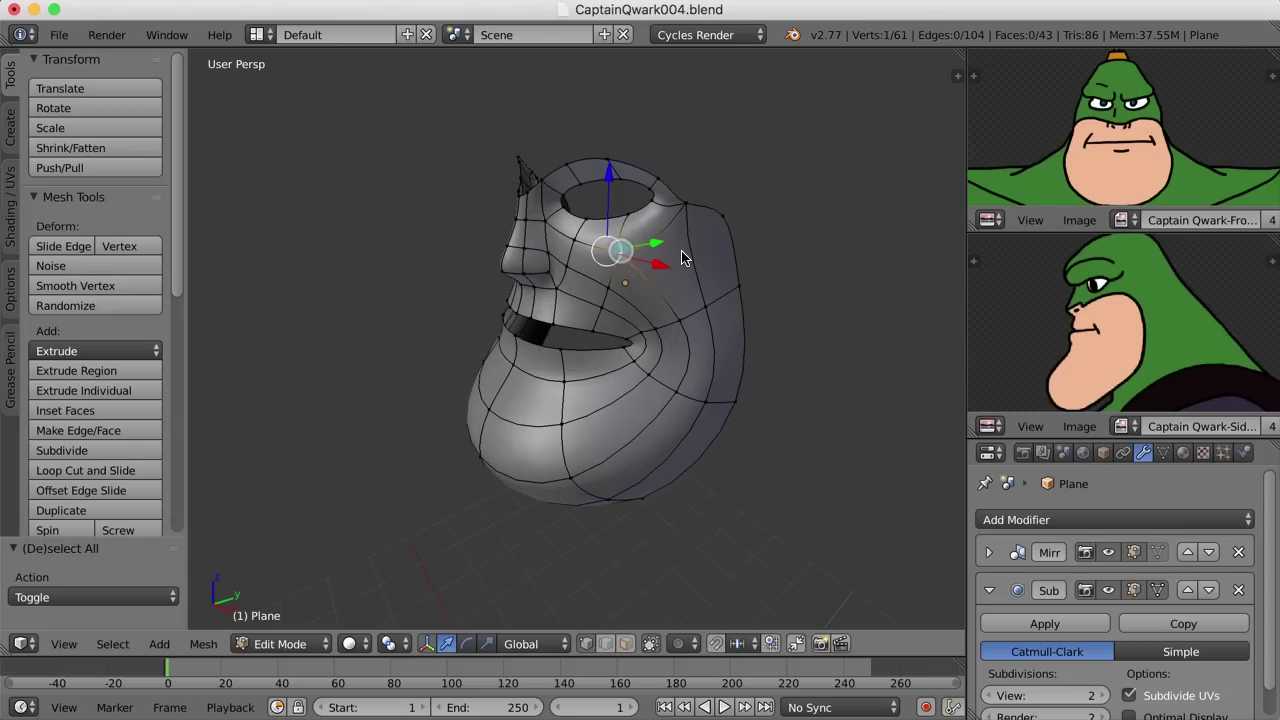
{"action": "middle_click_drag", "start_coordinate": [686, 260], "coordinate": [660, 266]}
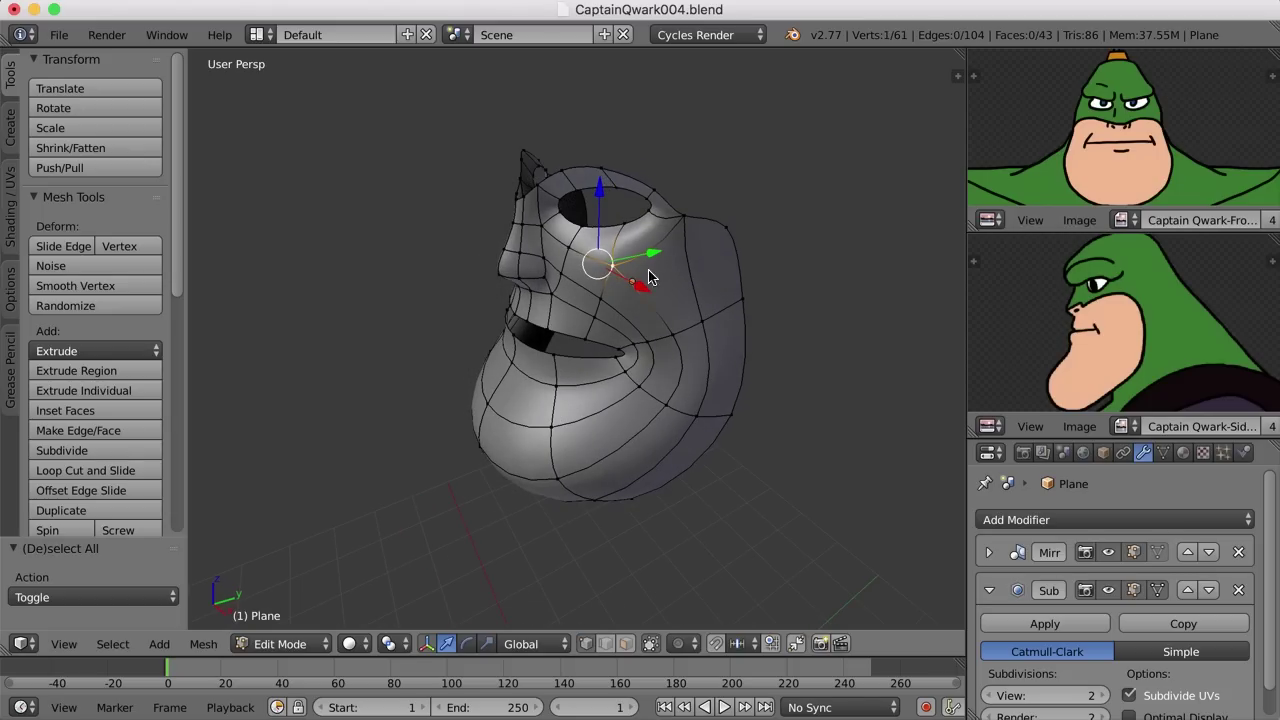
{"action": "middle_click_drag", "start_coordinate": [636, 314], "coordinate": [714, 323]}
{"action": "key", "text": "a"}
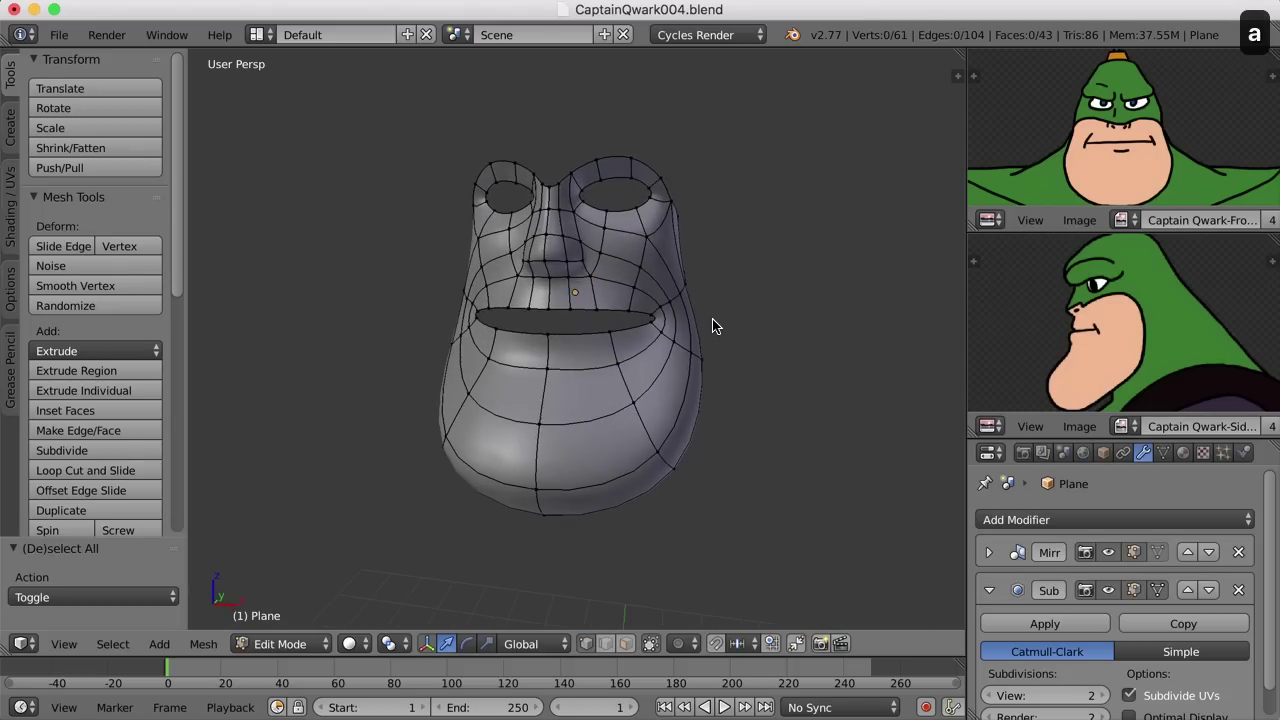
Inspect the raw low-poly head from both sides with subdivision smoothing temporarily hidden.
{"action": "left_click", "coordinate": [1109, 592]}
{"action": "middle_click_drag", "start_coordinate": [845, 478], "coordinate": [787, 468]}
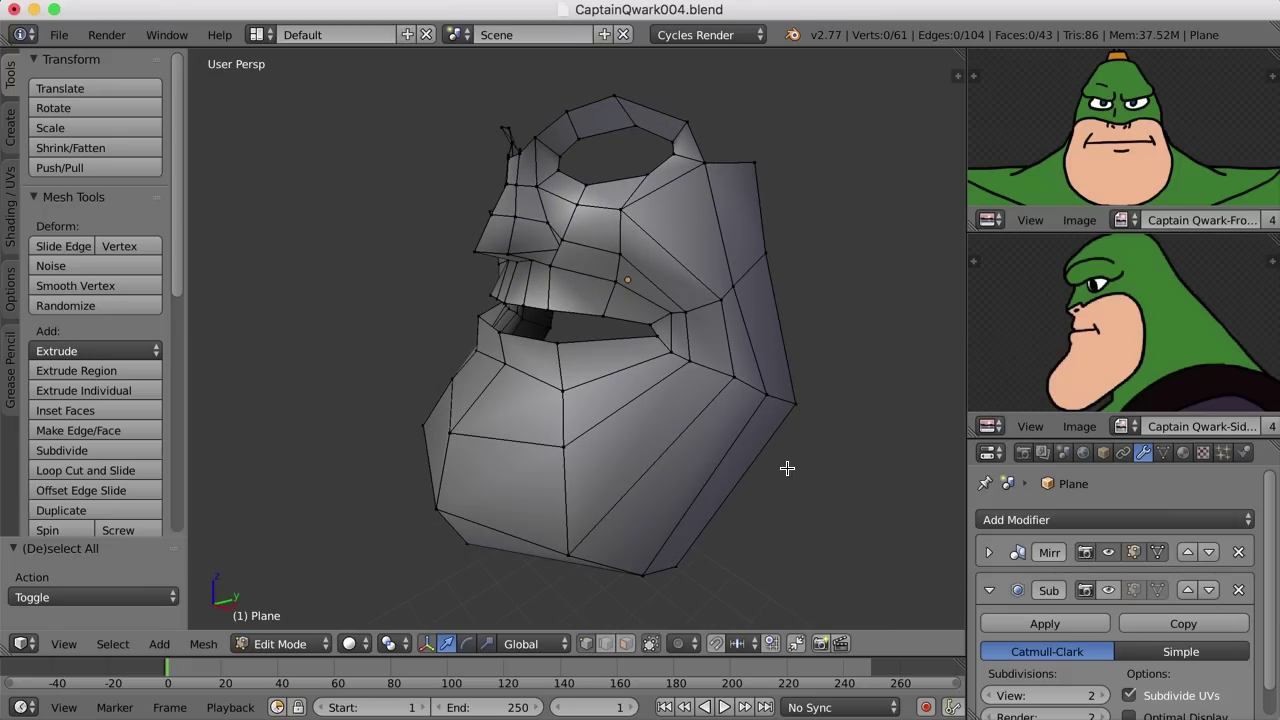
{"action": "scroll", "coordinate": [745, 450], "scroll_direction": "down", "scroll_amount": 2}
{"action": "middle_click_drag", "start_coordinate": [546, 465], "coordinate": [625, 464]}
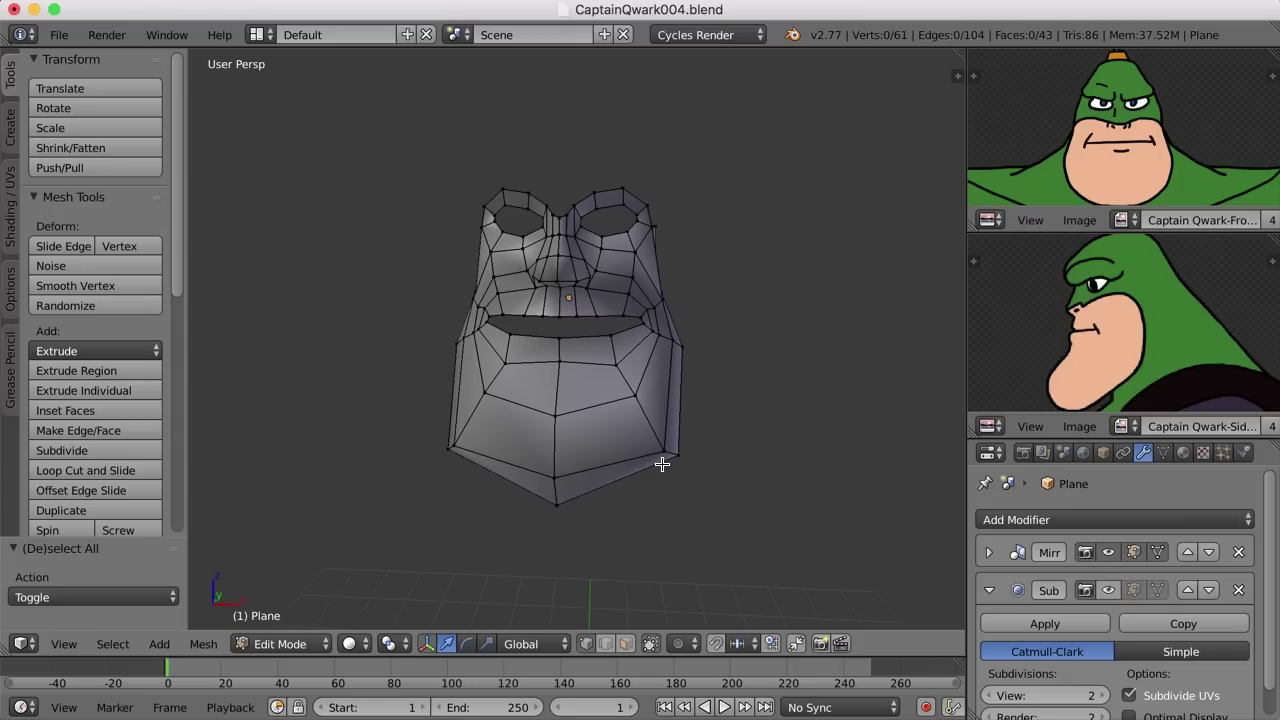
{"action": "middle_click_drag", "start_coordinate": [712, 431], "coordinate": [642, 420]}
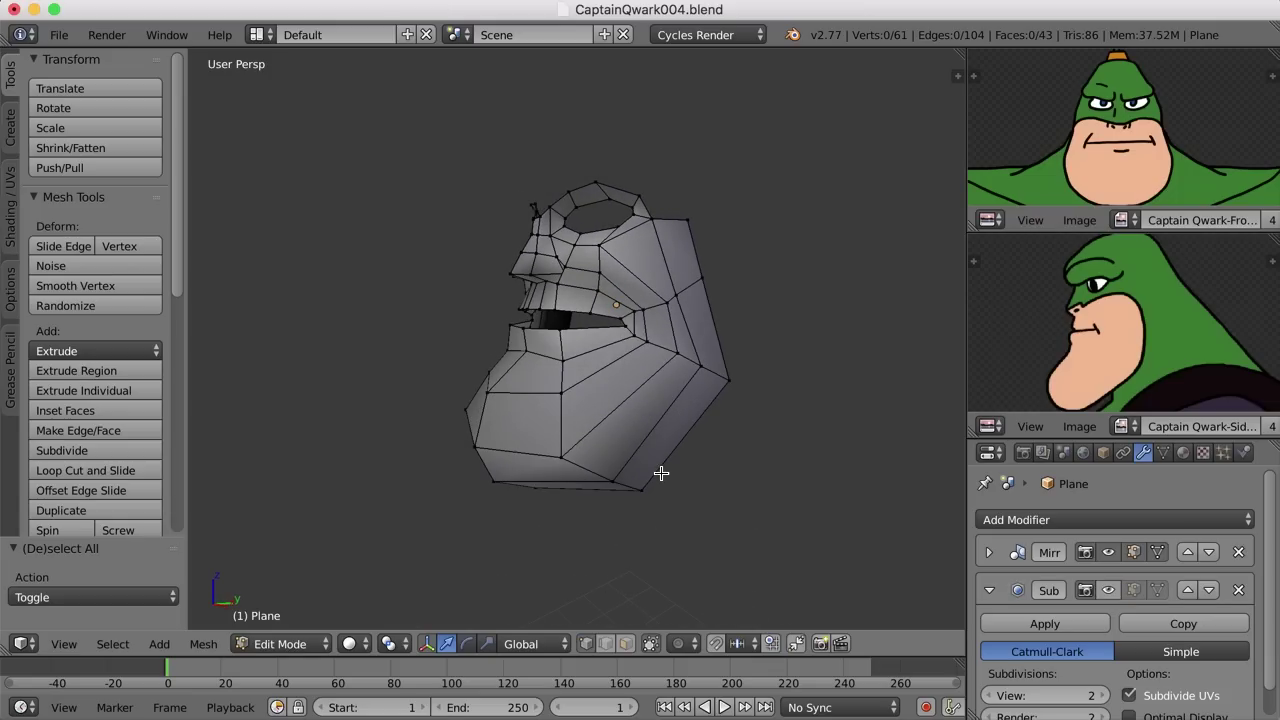
{"action": "middle_click_drag", "start_coordinate": [661, 473], "coordinate": [760, 478]}
{"action": "left_click", "coordinate": [1108, 590]}
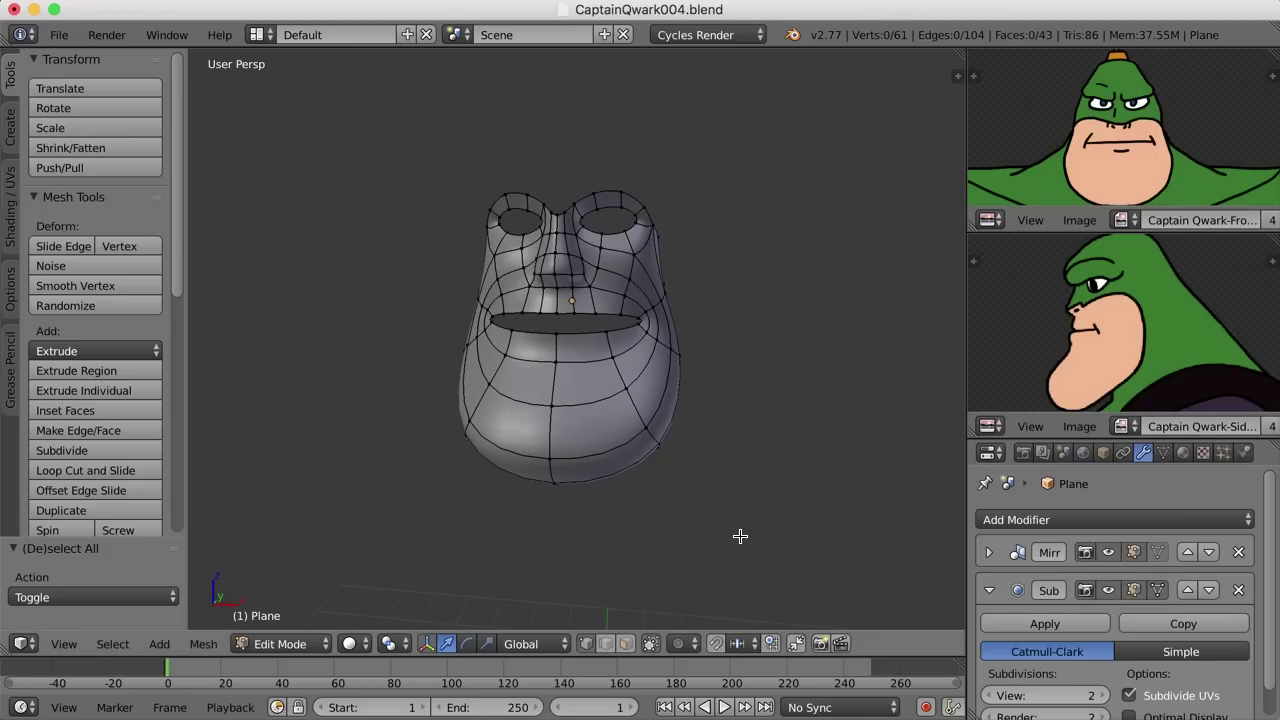
Select a chin vertex and check it with subdivision smoothing briefly turned off.
{"action": "middle_click_drag", "start_coordinate": [740, 536], "coordinate": [731, 536]}
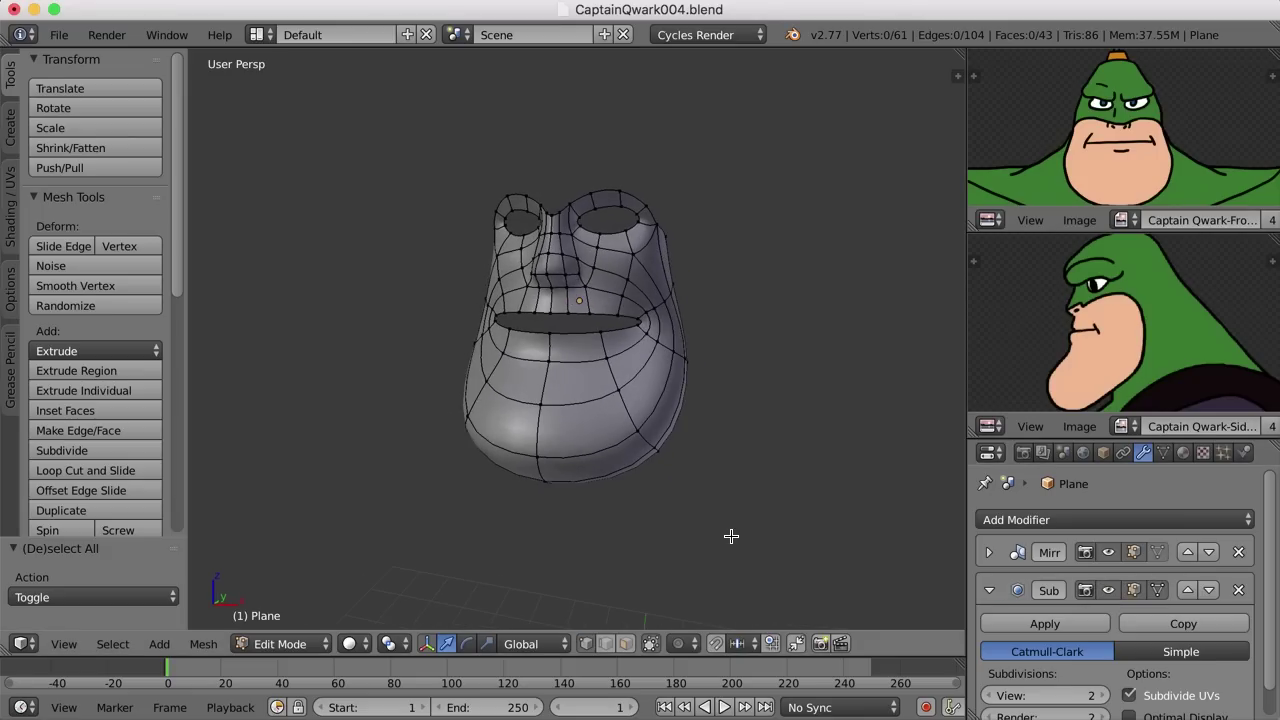
{"action": "right_click", "coordinate": [538, 456]}
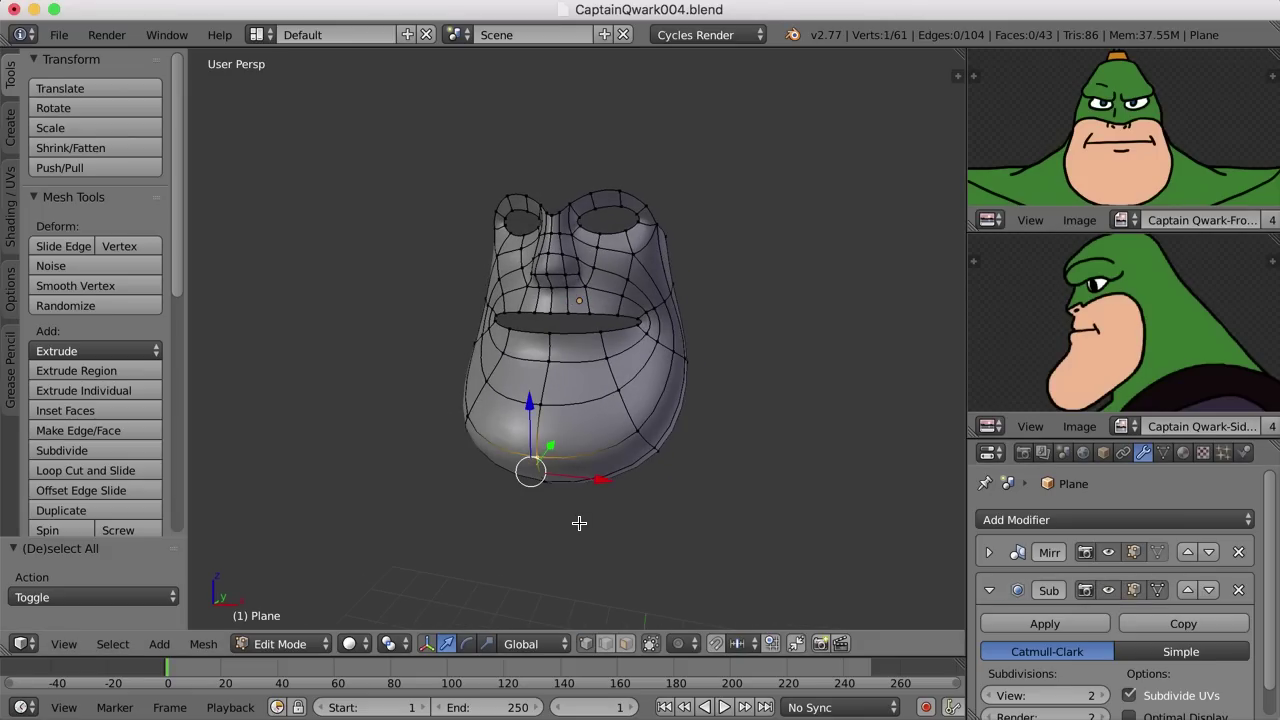
{"action": "middle_click_drag", "start_coordinate": [579, 523], "coordinate": [625, 453]}
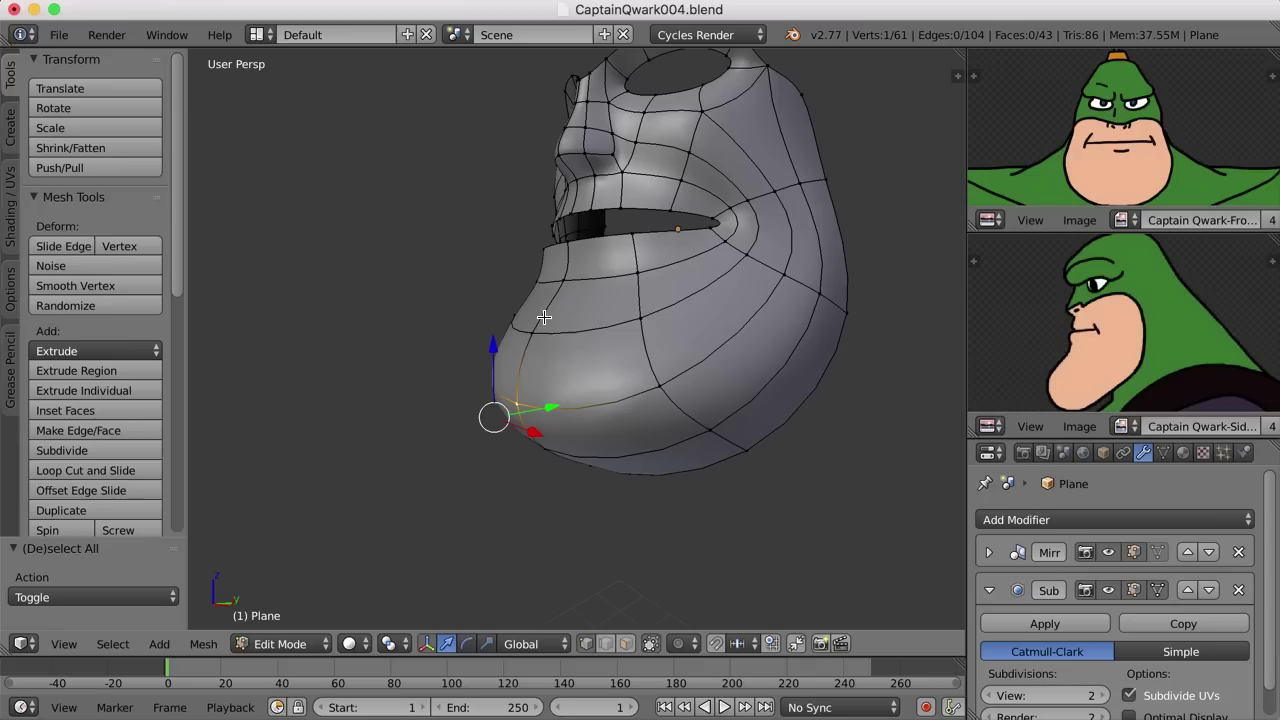
{"action": "scroll", "coordinate": [528, 441], "scroll_direction": "up", "scroll_amount": 4}
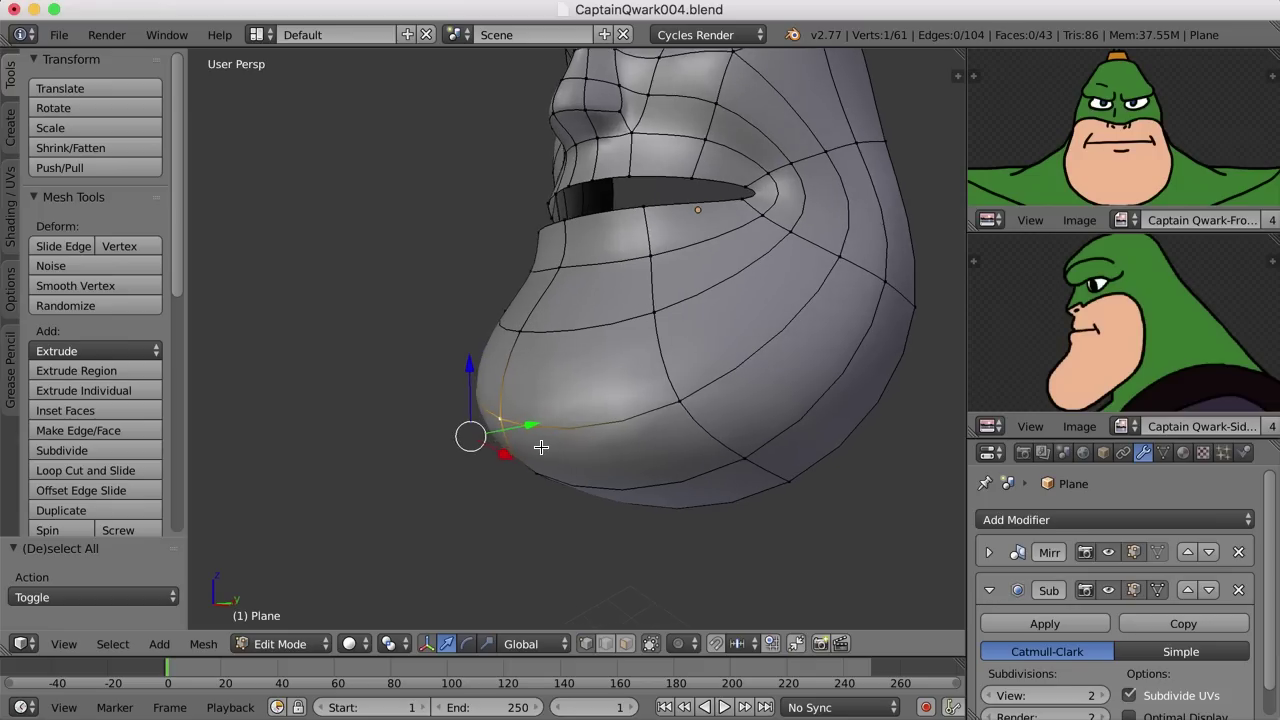
{"action": "scroll", "coordinate": [520, 458], "scroll_direction": "down", "scroll_amount": 3}
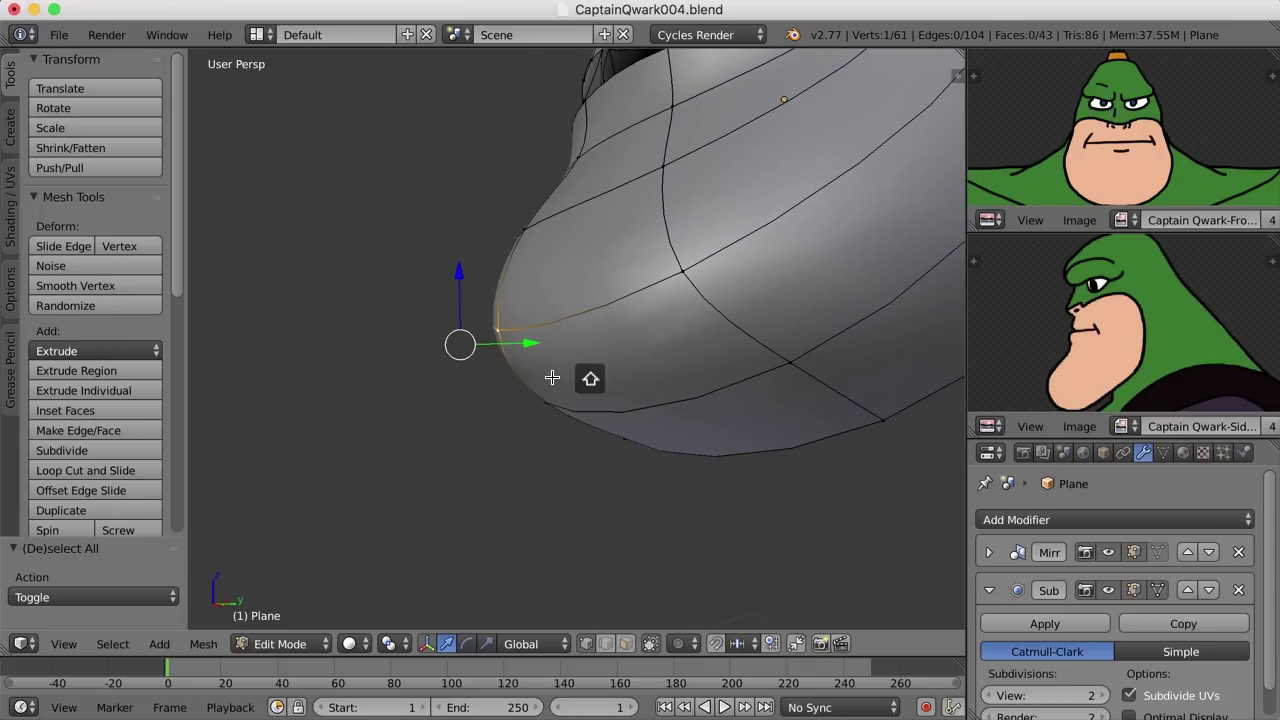
{"action": "middle_click_drag", "start_coordinate": [486, 363], "coordinate": [497, 370]}
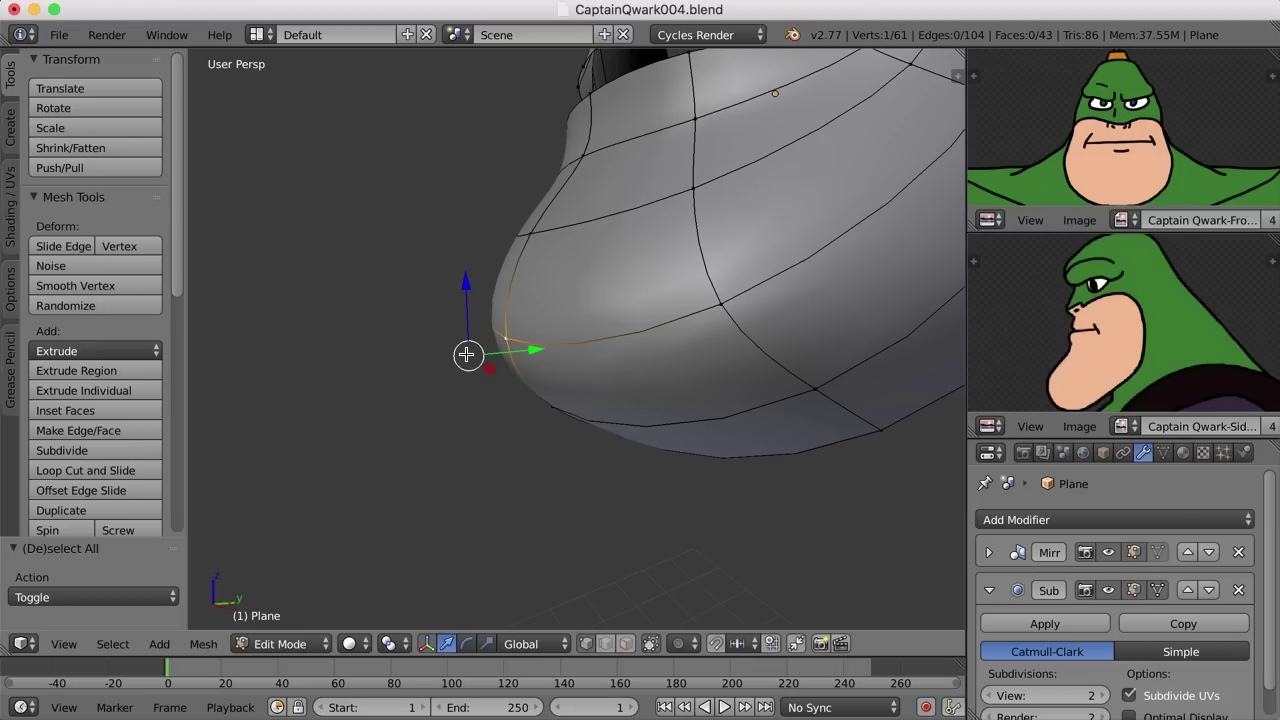
{"action": "left_click", "coordinate": [1108, 591]}
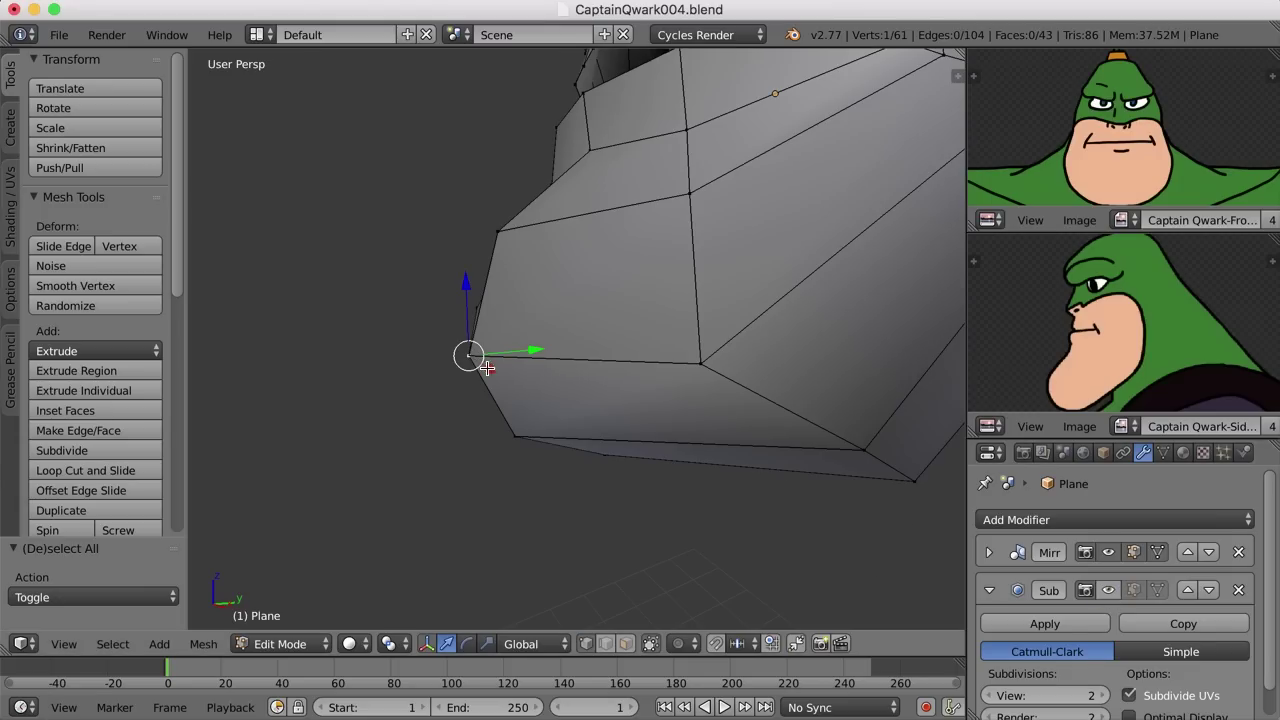
{"action": "left_click", "coordinate": [1108, 591]}
Zoom and pan the viewport around the face.
{"action": "scroll", "coordinate": [700, 439], "scroll_direction": "down", "scroll_amount": 2}
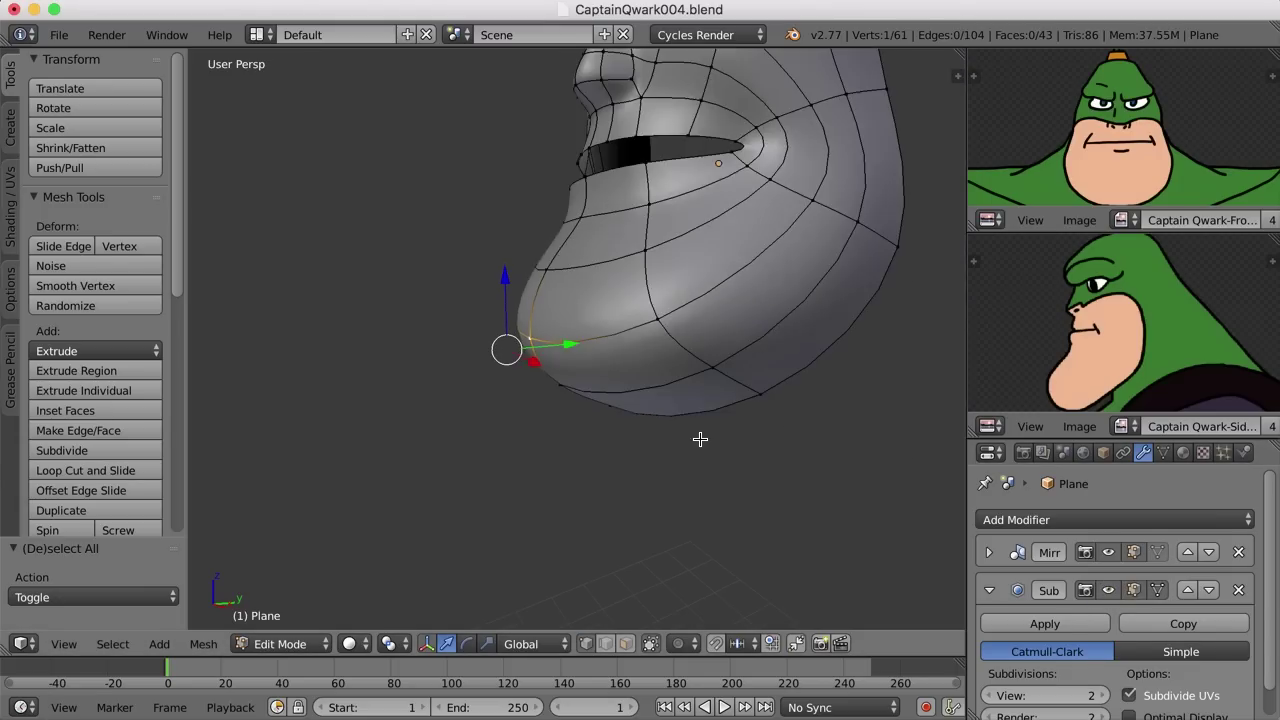
{"action": "scroll", "coordinate": [700, 439], "scroll_direction": "left", "scroll_amount": 10}
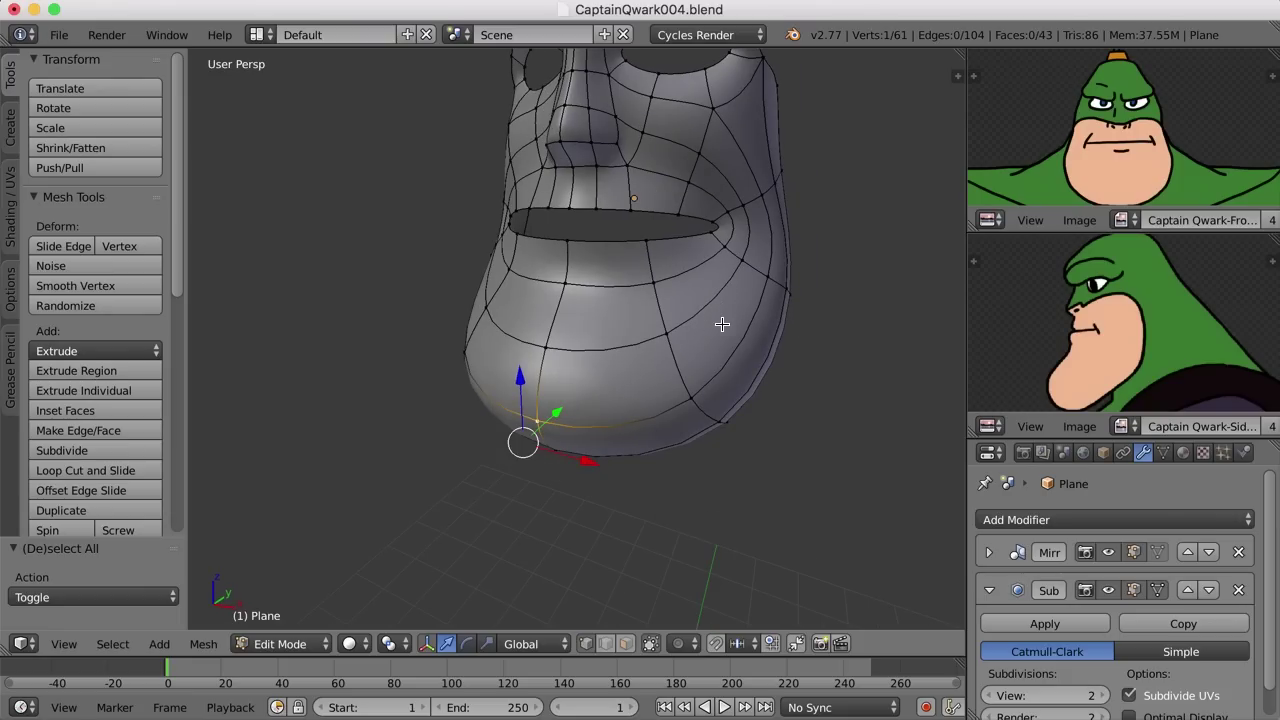
{"action": "scroll", "coordinate": [777, 323], "scroll_direction": "right", "scroll_amount": 10}
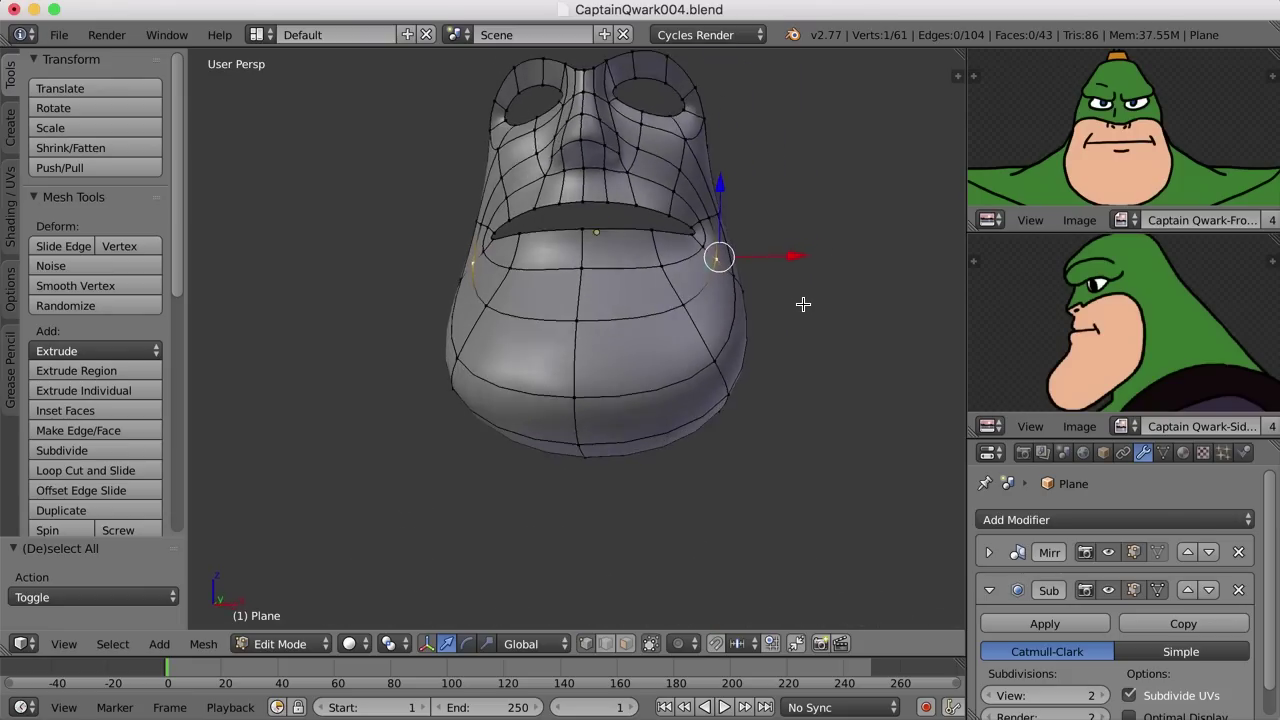
{"action": "scroll", "coordinate": [699, 328], "scroll_direction": "up", "scroll_amount": 2}
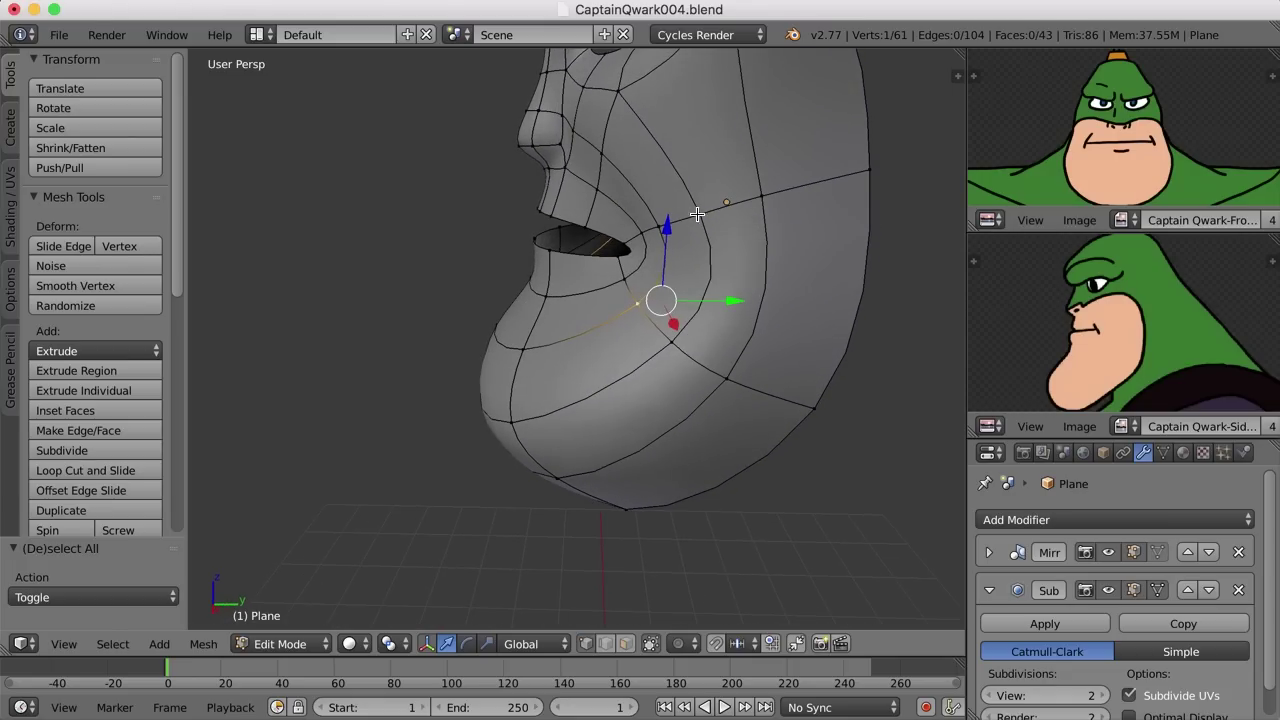
{"action": "left_click", "coordinate": [697, 214]}
{"action": "scroll", "coordinate": [737, 277], "scroll_direction": "left", "scroll_amount": 8}
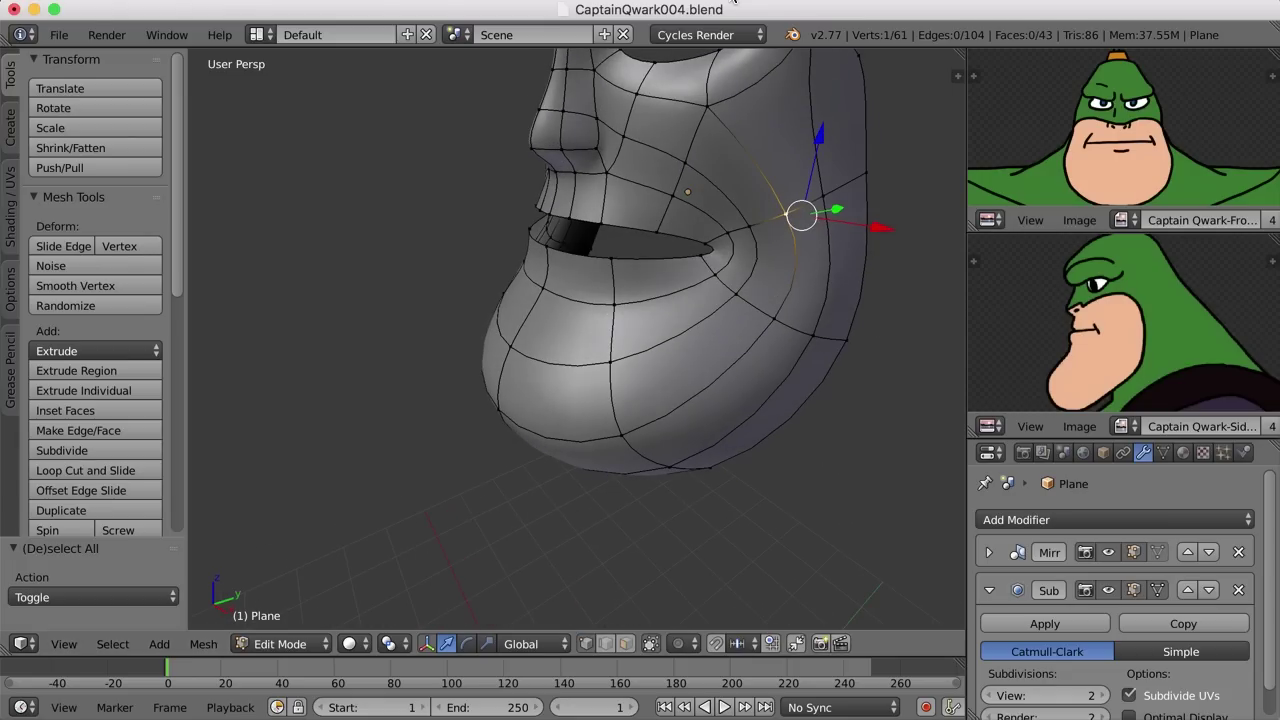
{"action": "left_click", "coordinate": [706, 100]}
{"action": "scroll", "coordinate": [774, 166], "scroll_direction": "up", "scroll_amount": 5}
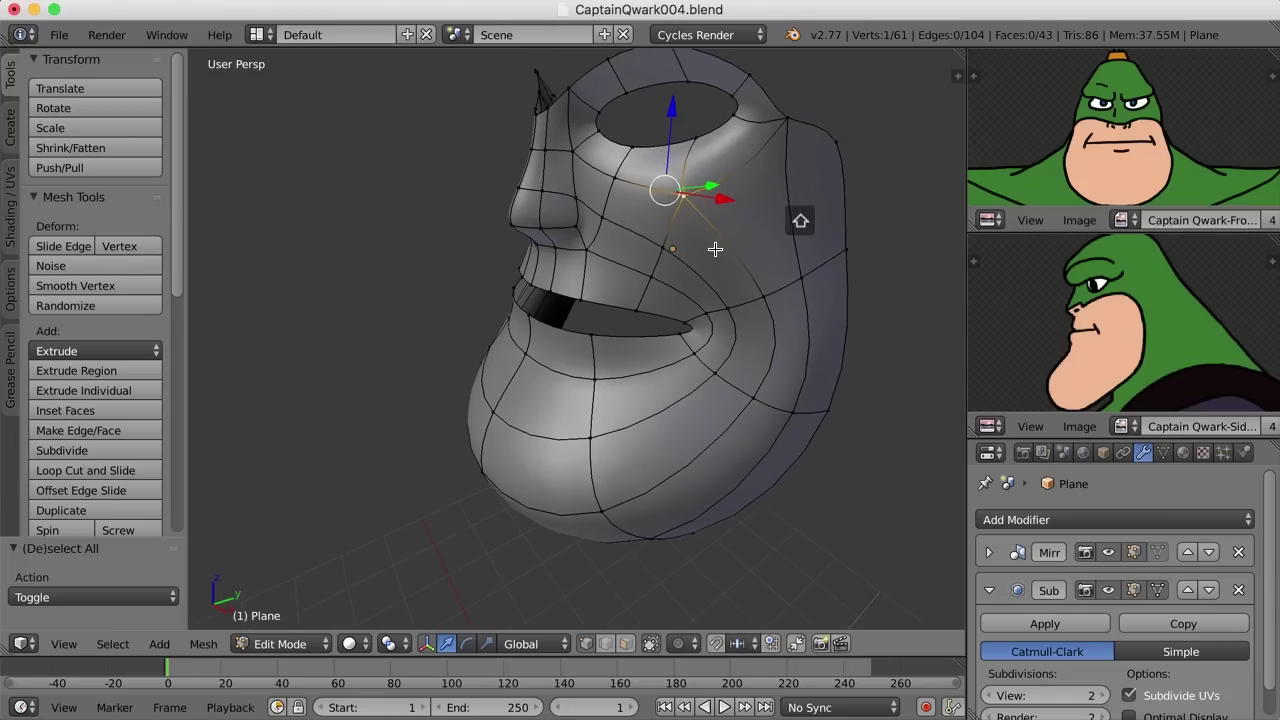
{"action": "scroll", "coordinate": [720, 250], "scroll_direction": "left", "scroll_amount": 10}
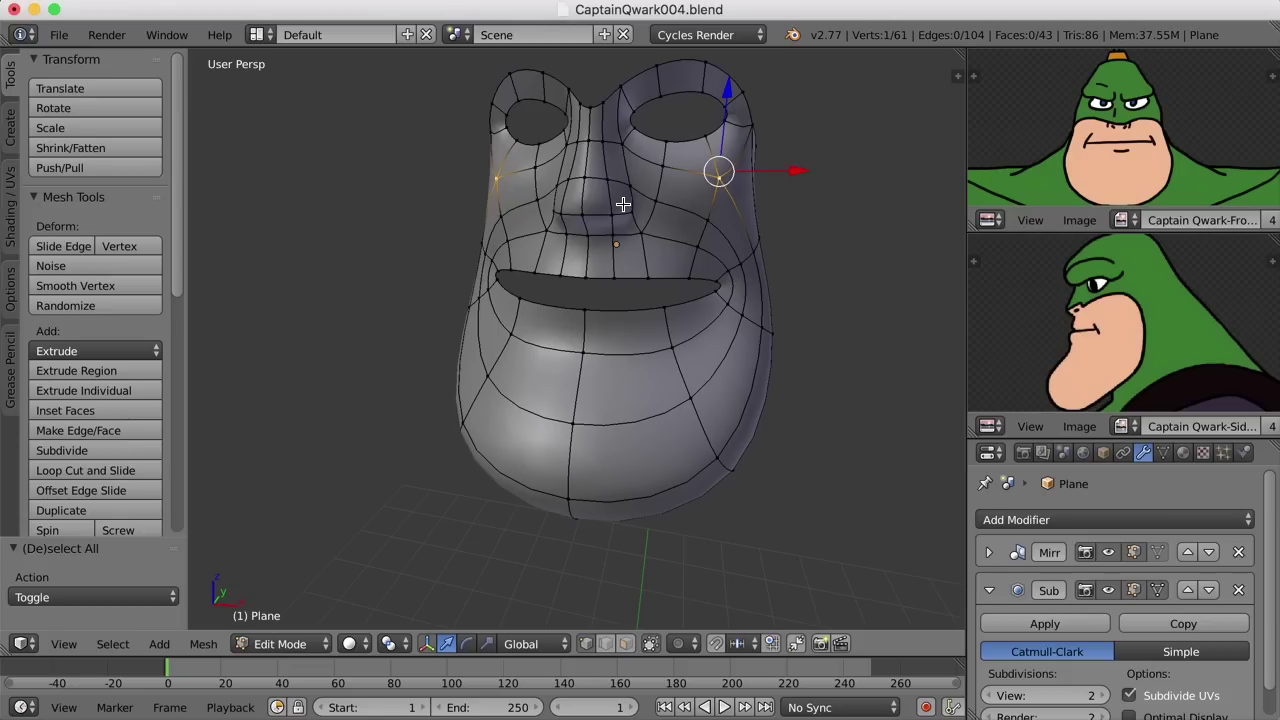
Try selecting the nose-bridge and right-edge face vertices, then deselect everything.
{"action": "right_click", "coordinate": [617, 145]}
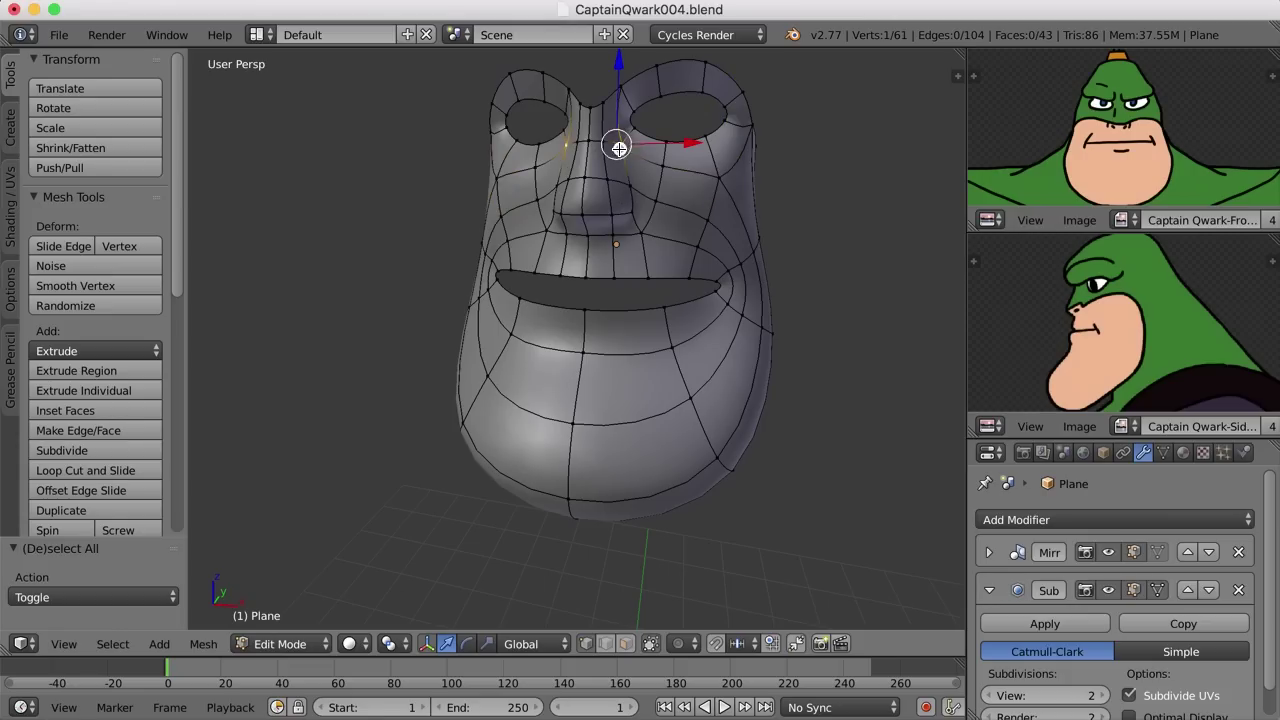
{"action": "scroll", "coordinate": [660, 190], "scroll_direction": "down", "scroll_amount": 3}
{"action": "right_click", "coordinate": [730, 255]}
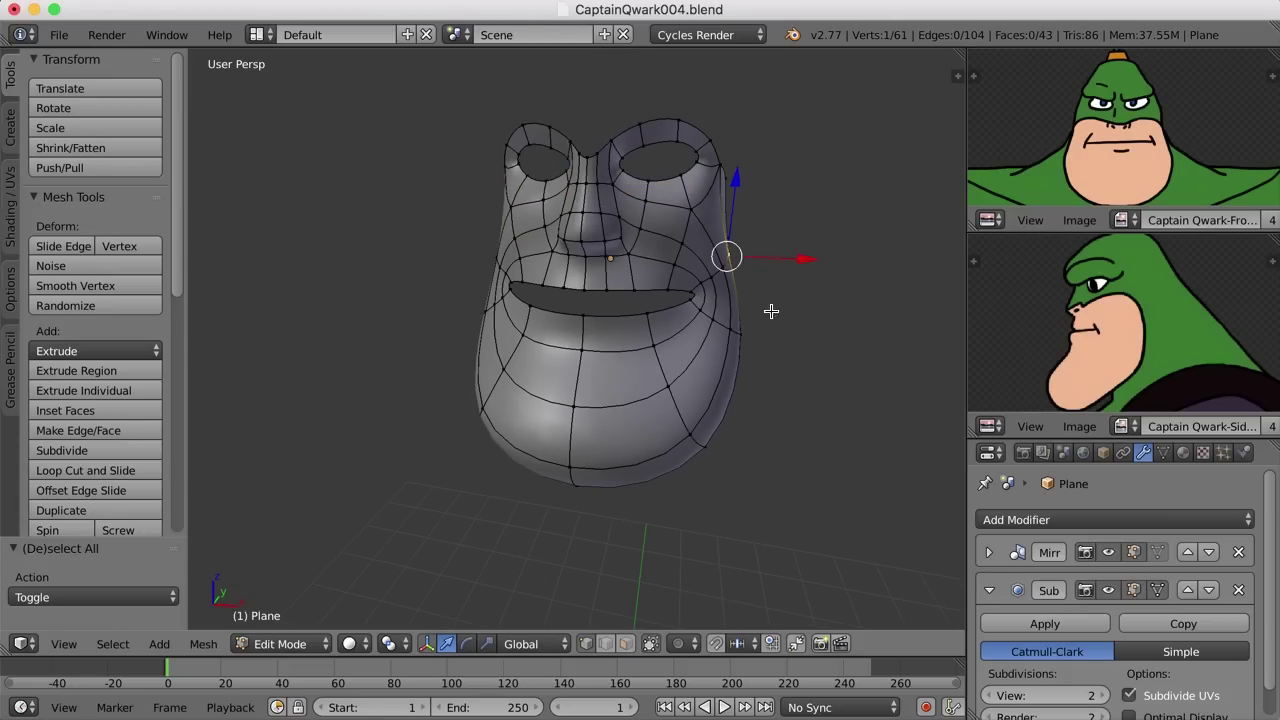
{"action": "mouse_move", "coordinate": [783, 335]}
{"action": "middle_mouse_down"}
{"action": "mouse_move", "coordinate": [740, 320]}
{"action": "mouse_move", "coordinate": [760, 357]}
{"action": "mouse_move", "coordinate": [774, 331]}
{"action": "middle_mouse_up"}
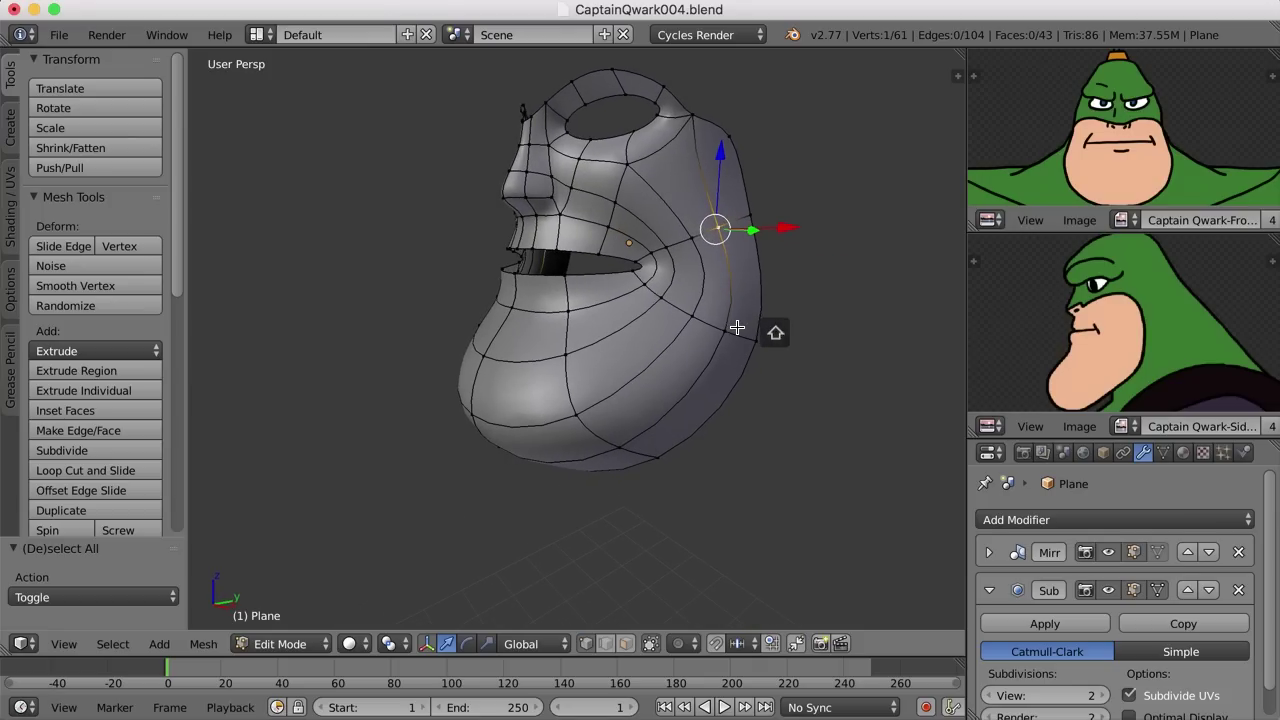
{"action": "key", "text": "a"}
{"action": "middle_click_drag", "start_coordinate": [654, 337], "coordinate": [695, 345]}
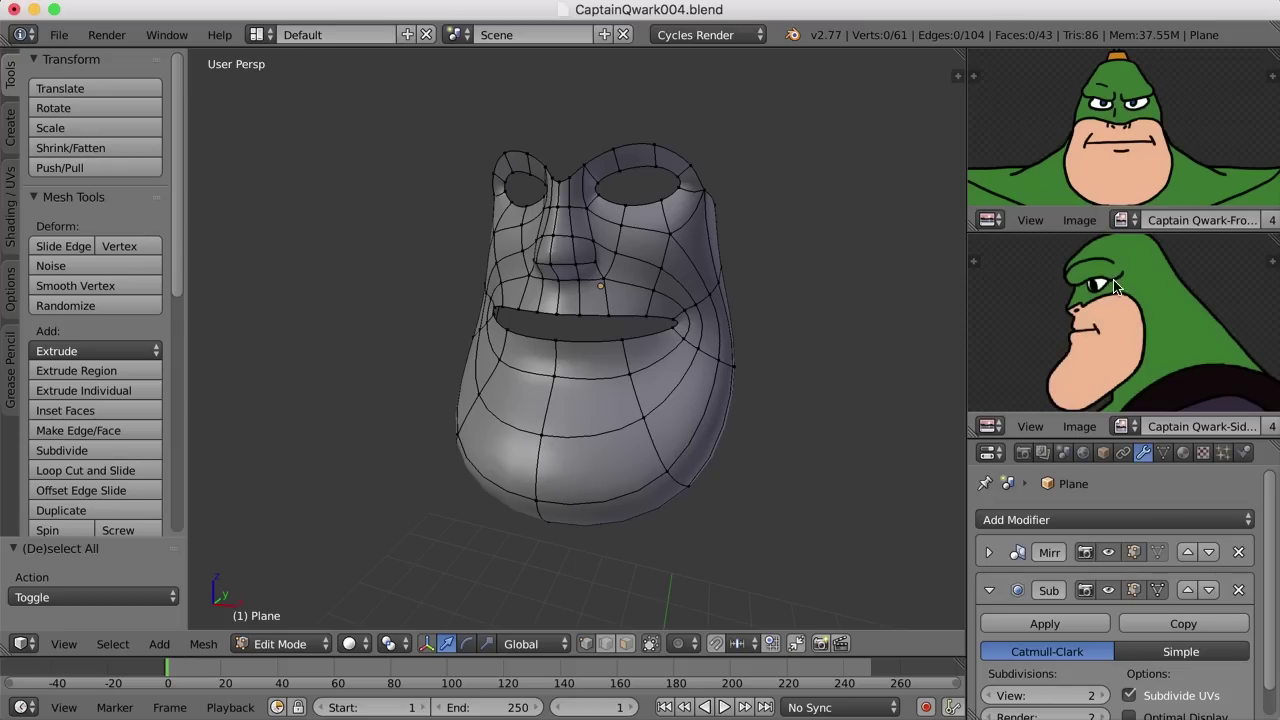
Select the brow edge path from the nose-bridge vertex to the outer brow by shortest path.
{"action": "middle_click_drag", "start_coordinate": [1108, 288], "coordinate": [1096, 298], "text": "shift"}
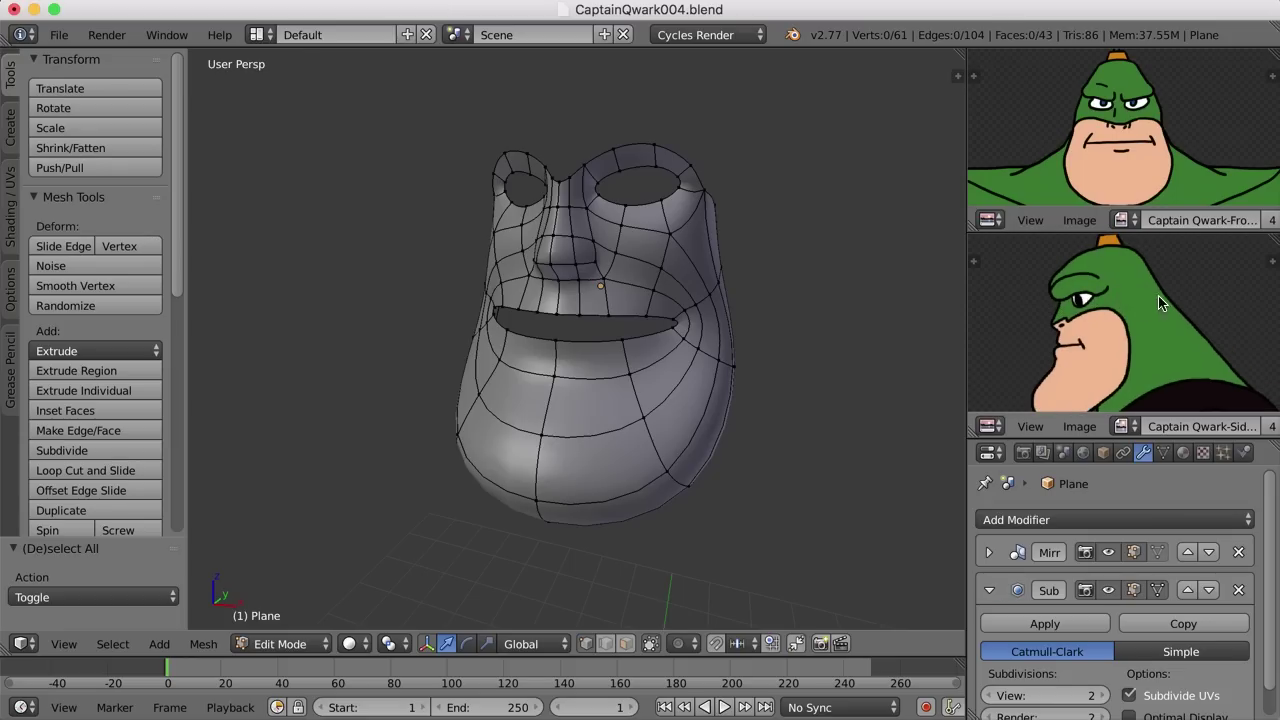
{"action": "mouse_move", "coordinate": [800, 346]}
{"action": "middle_mouse_down"}
{"action": "mouse_move", "coordinate": [751, 346]}
{"action": "mouse_move", "coordinate": [800, 352]}
{"action": "middle_mouse_up"}
{"action": "middle_click_drag", "start_coordinate": [661, 270], "coordinate": [556, 236]}
{"action": "right_click", "coordinate": [550, 235]}
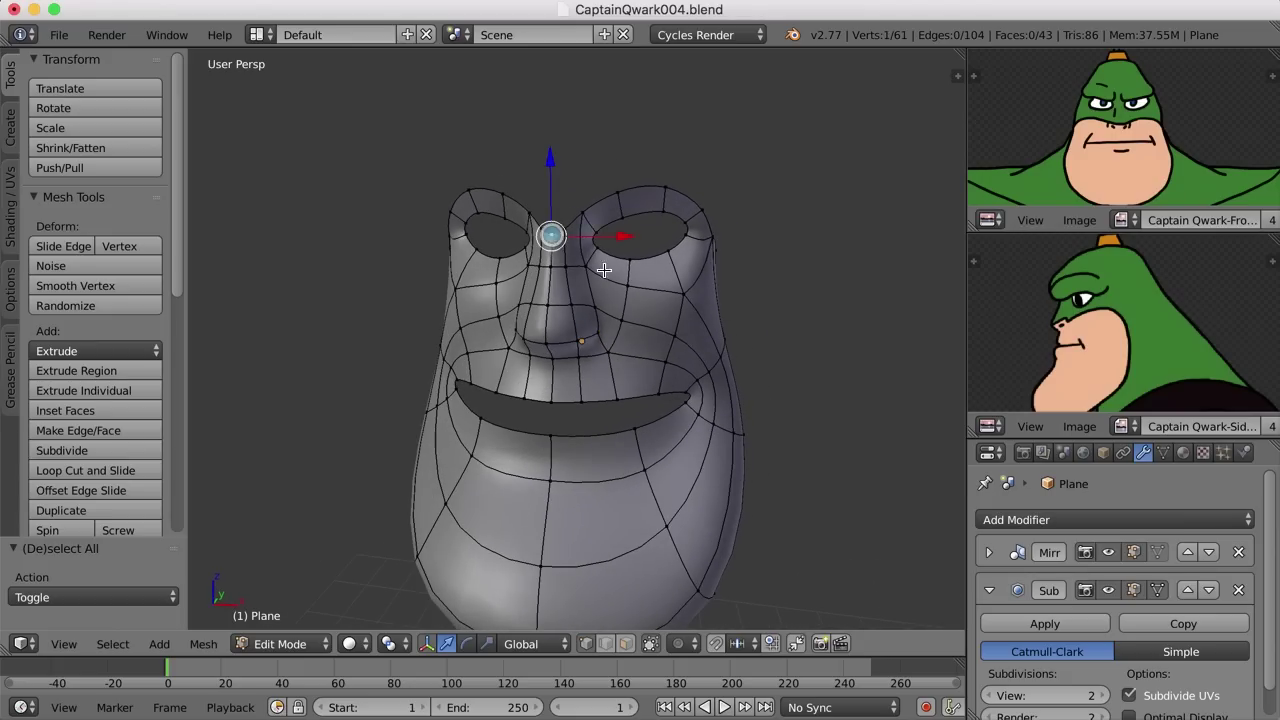
{"action": "mouse_move", "coordinate": [604, 271]}
{"action": "middle_mouse_down"}
{"action": "mouse_move", "coordinate": [660, 274]}
{"action": "mouse_move", "coordinate": [624, 277]}
{"action": "middle_mouse_up"}
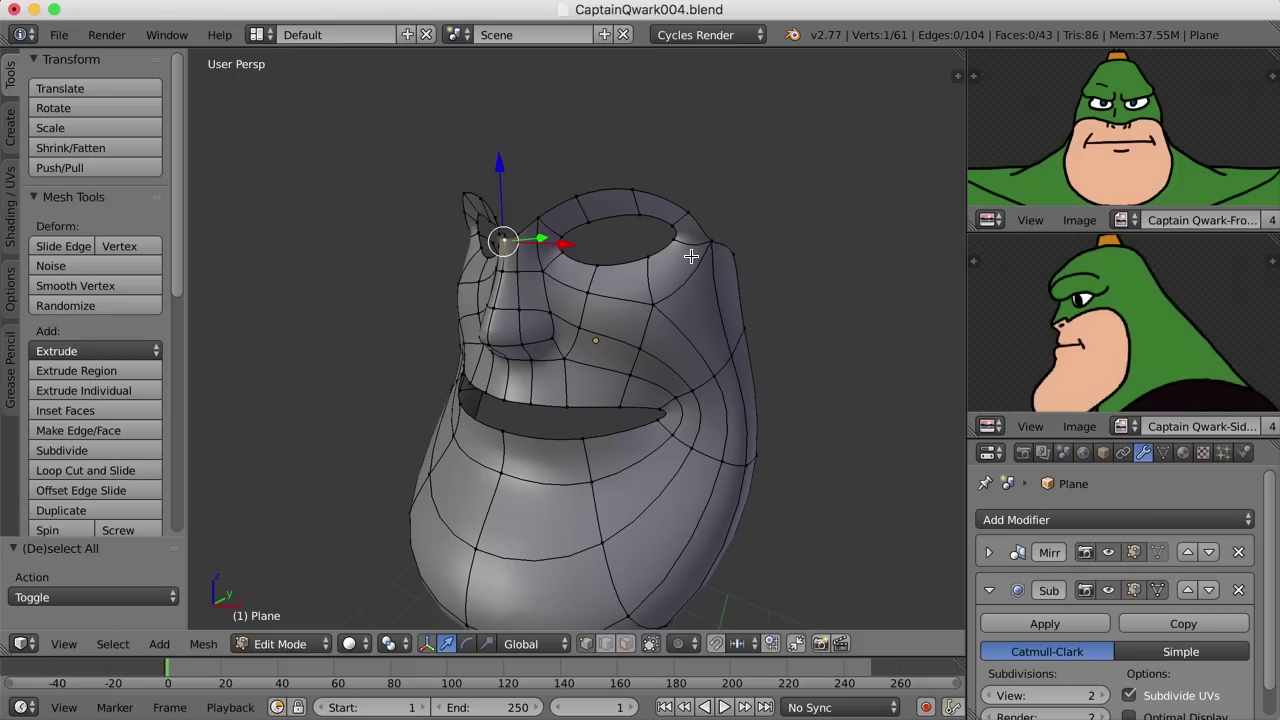
{"action": "right_click", "coordinate": [690, 212], "text": "ctrl"}
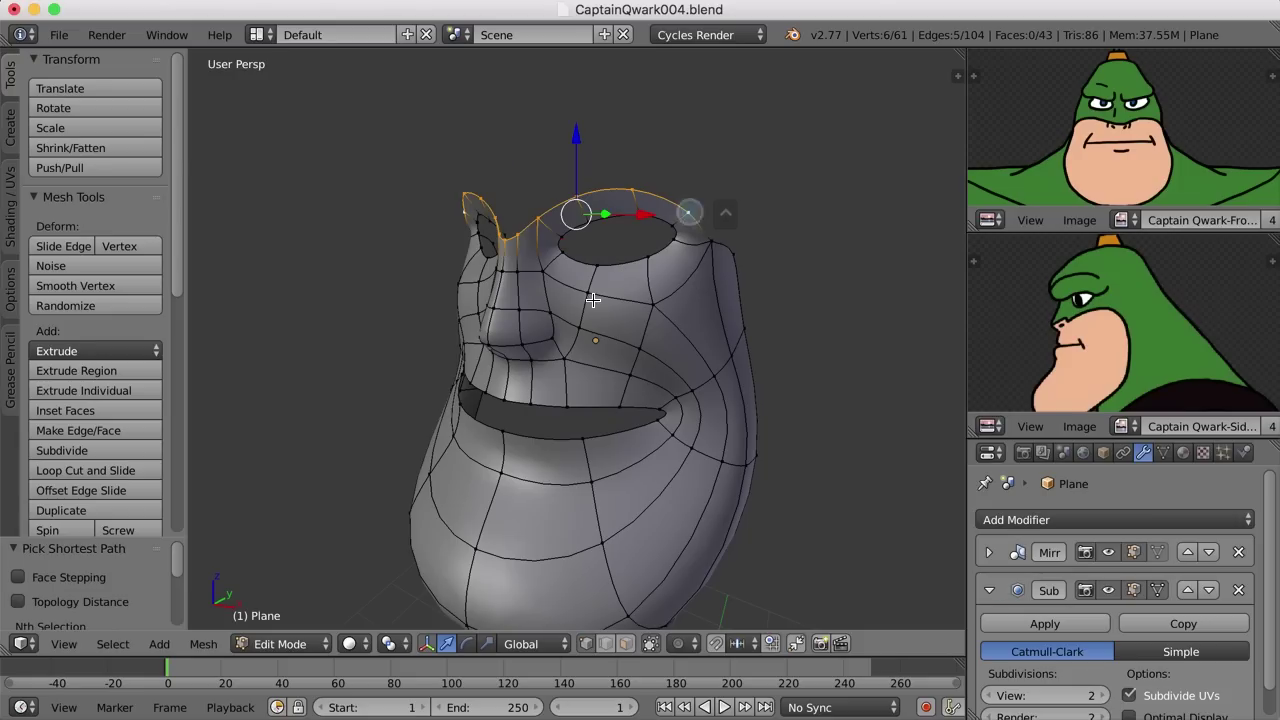
{"action": "middle_click_drag", "start_coordinate": [700, 212], "coordinate": [585, 286]}
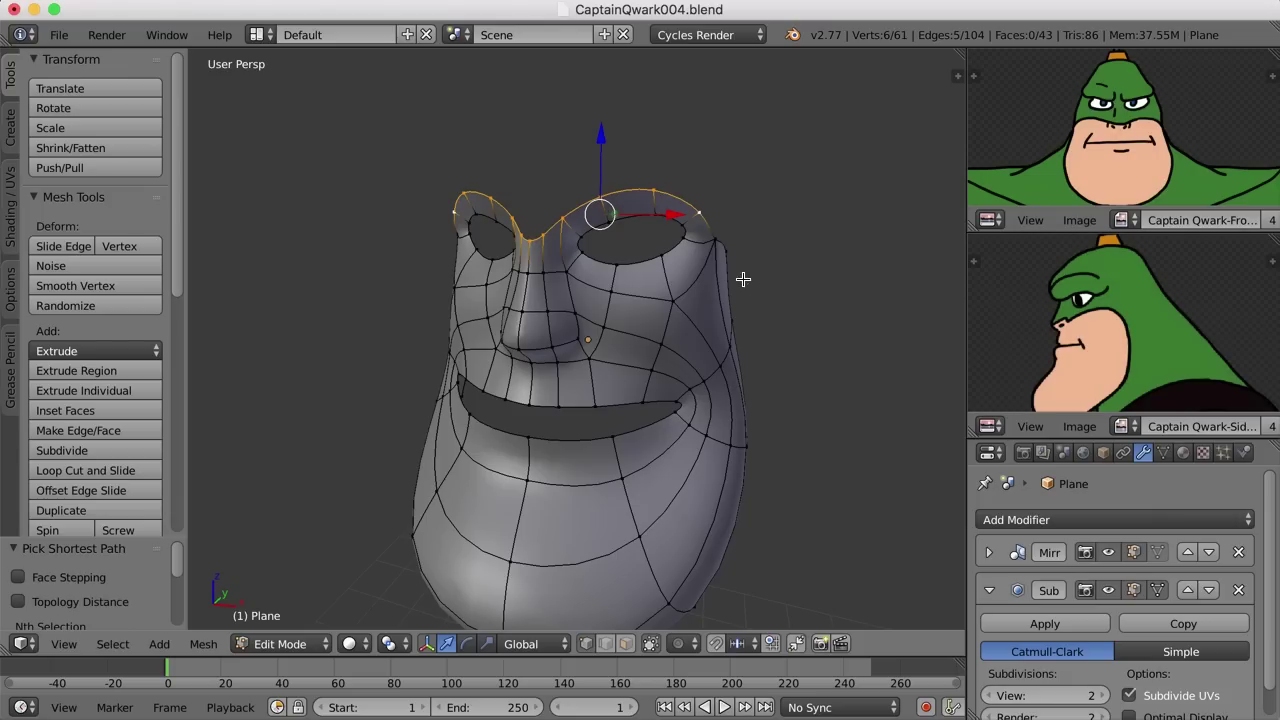
{"action": "middle_click_drag", "start_coordinate": [743, 279], "coordinate": [707, 292]}
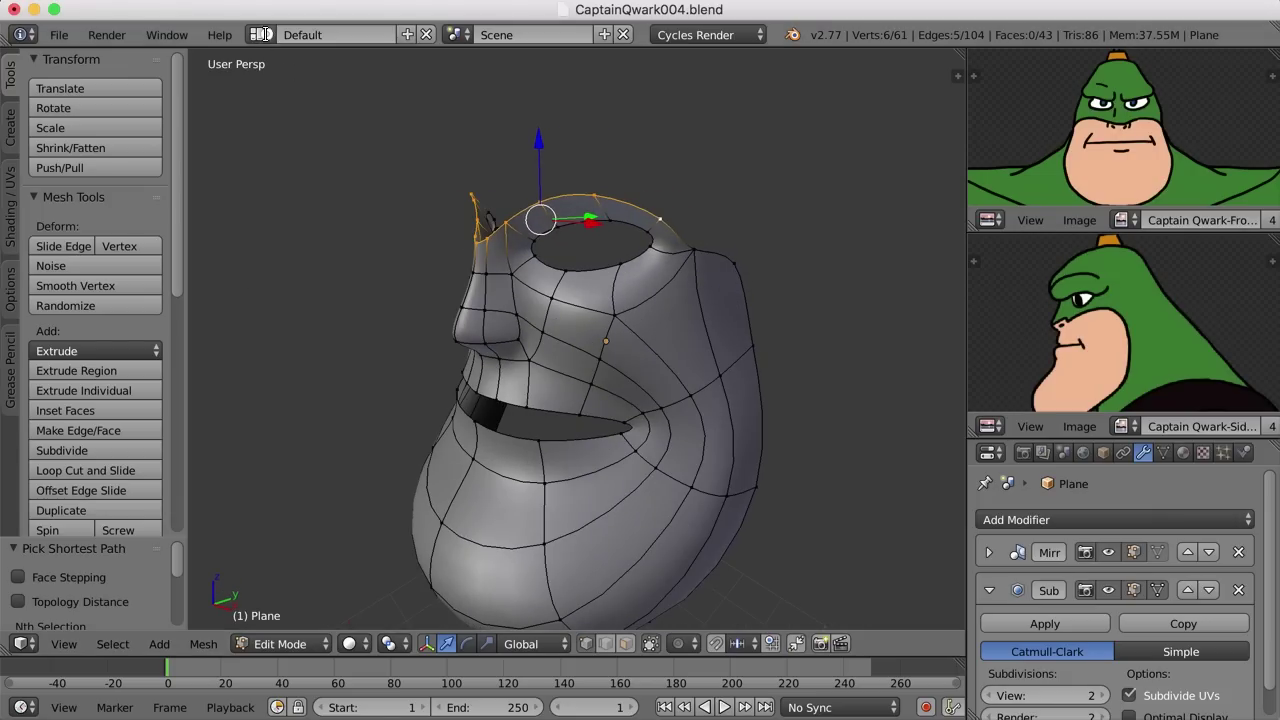
Switch to the Character screen layout and zoom in on the face.
{"action": "left_click", "coordinate": [257, 34]}
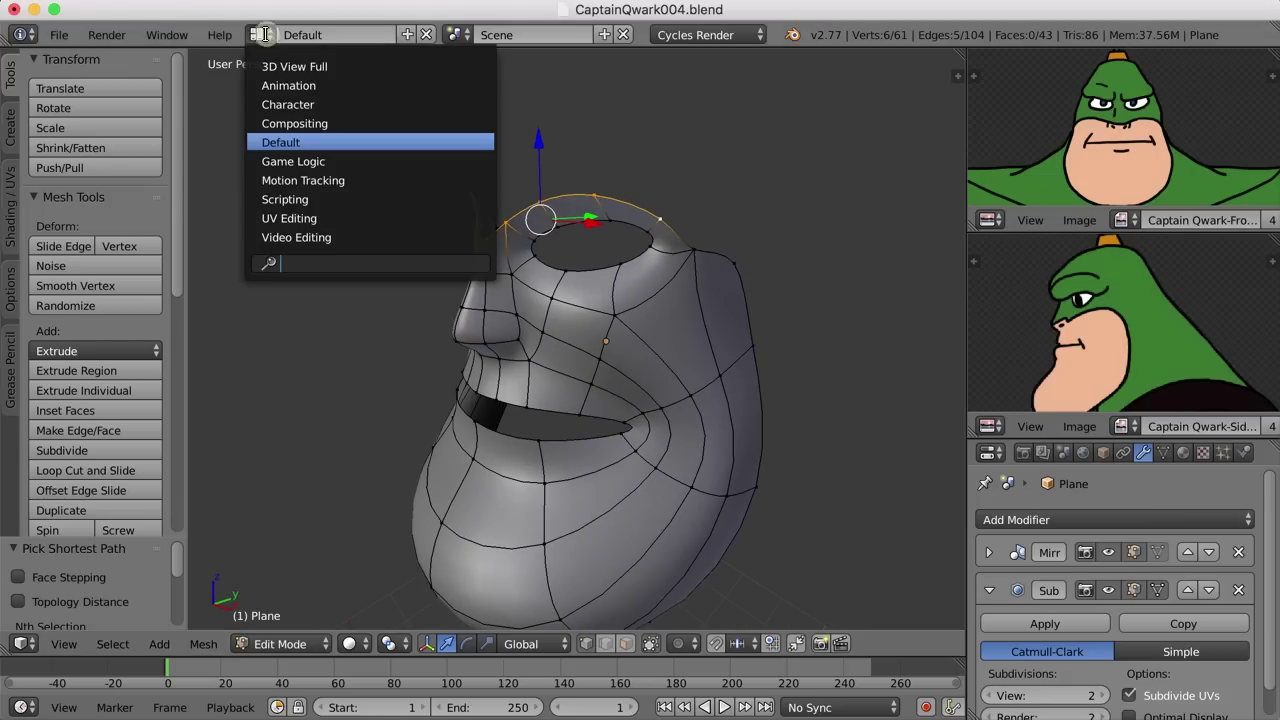
{"action": "left_click", "coordinate": [288, 105]}
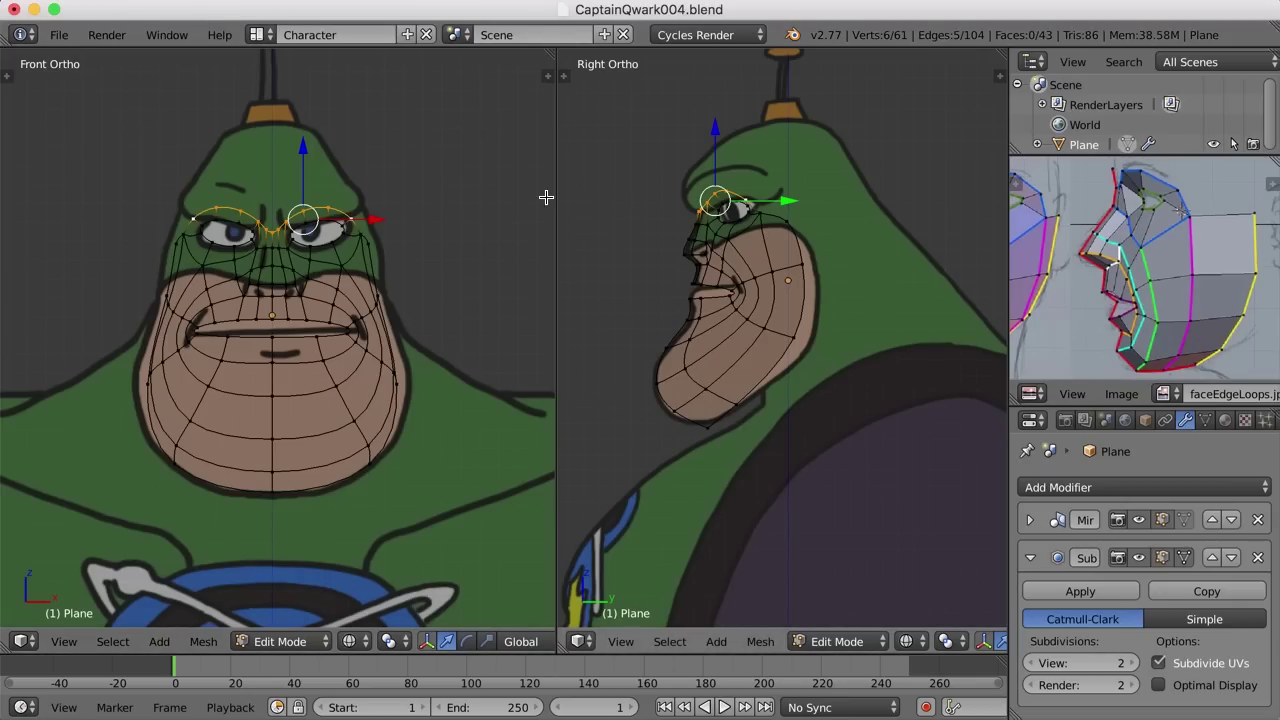
{"action": "scroll", "coordinate": [546, 197], "scroll_direction": "up", "scroll_amount": 1}
{"action": "scroll", "coordinate": [740, 250], "scroll_direction": "up", "scroll_amount": 1}
{"action": "scroll", "coordinate": [748, 258], "scroll_direction": "up", "scroll_amount": 2, "text": "shift"}
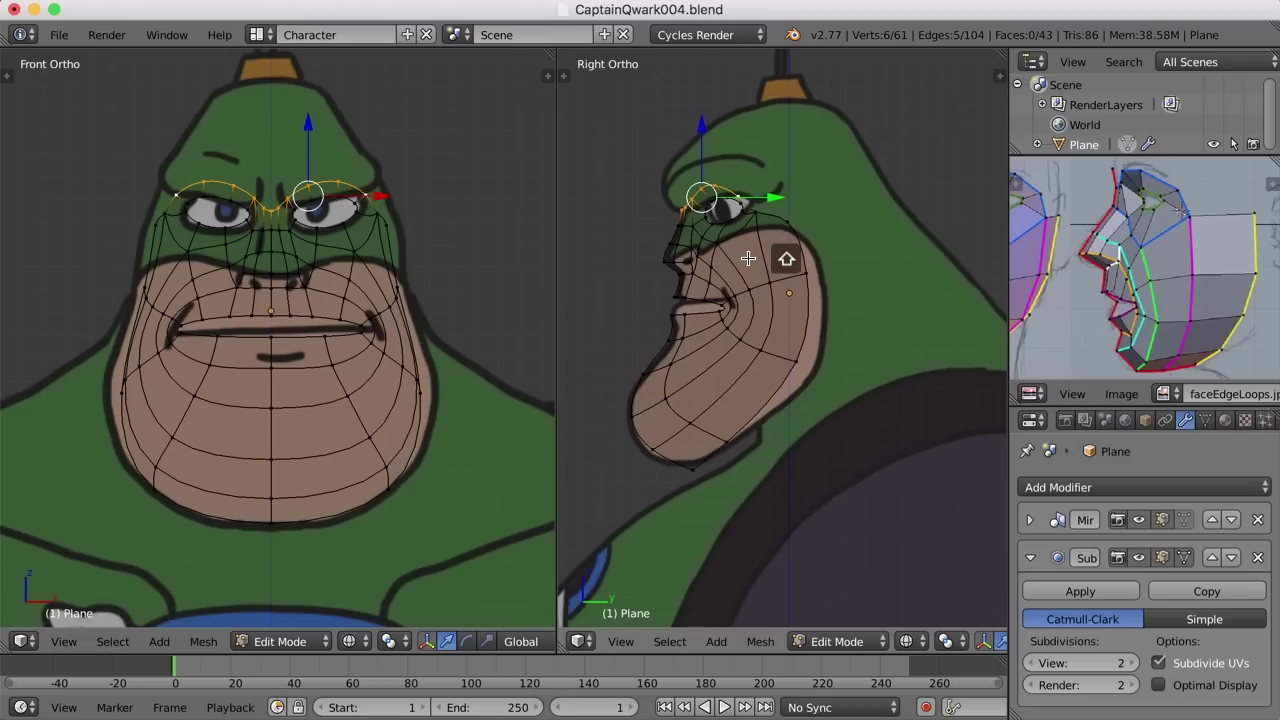
{"action": "scroll", "coordinate": [748, 258], "scroll_direction": "up", "scroll_amount": 1, "text": "shift"}
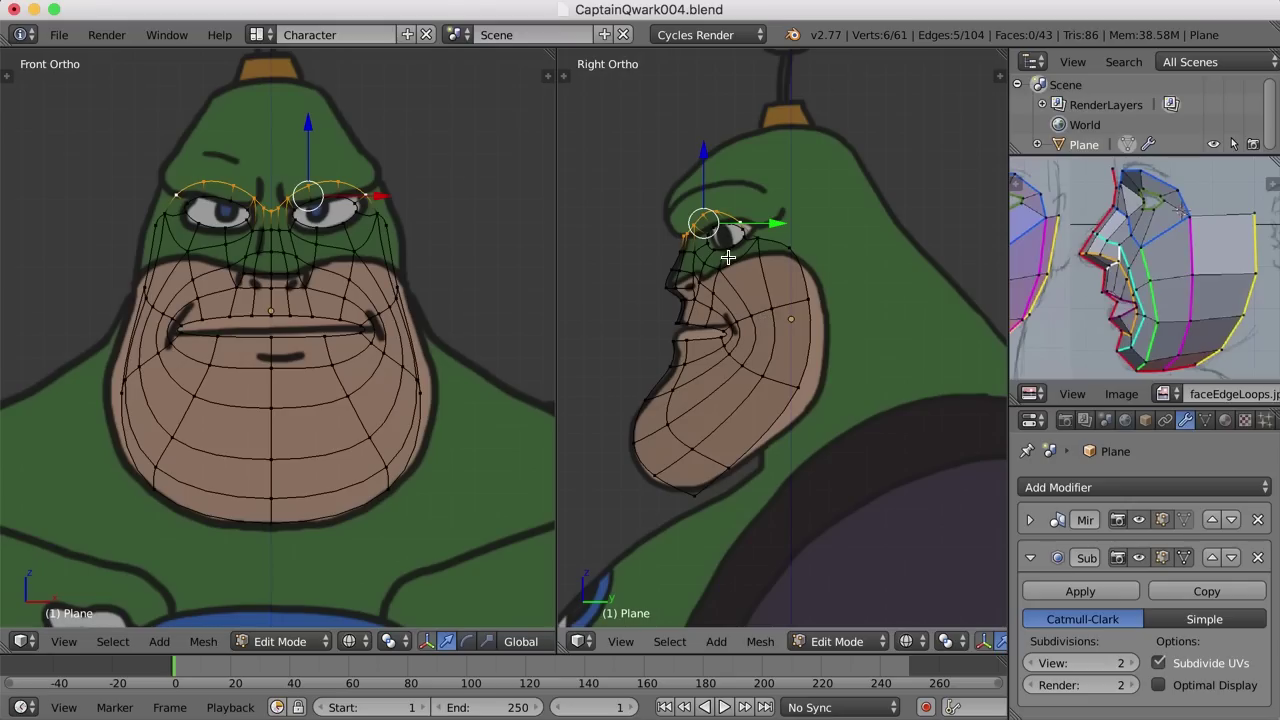
Start extruding the brow loop, then cancel and undo the extrusion.
{"action": "key", "text": "e"}
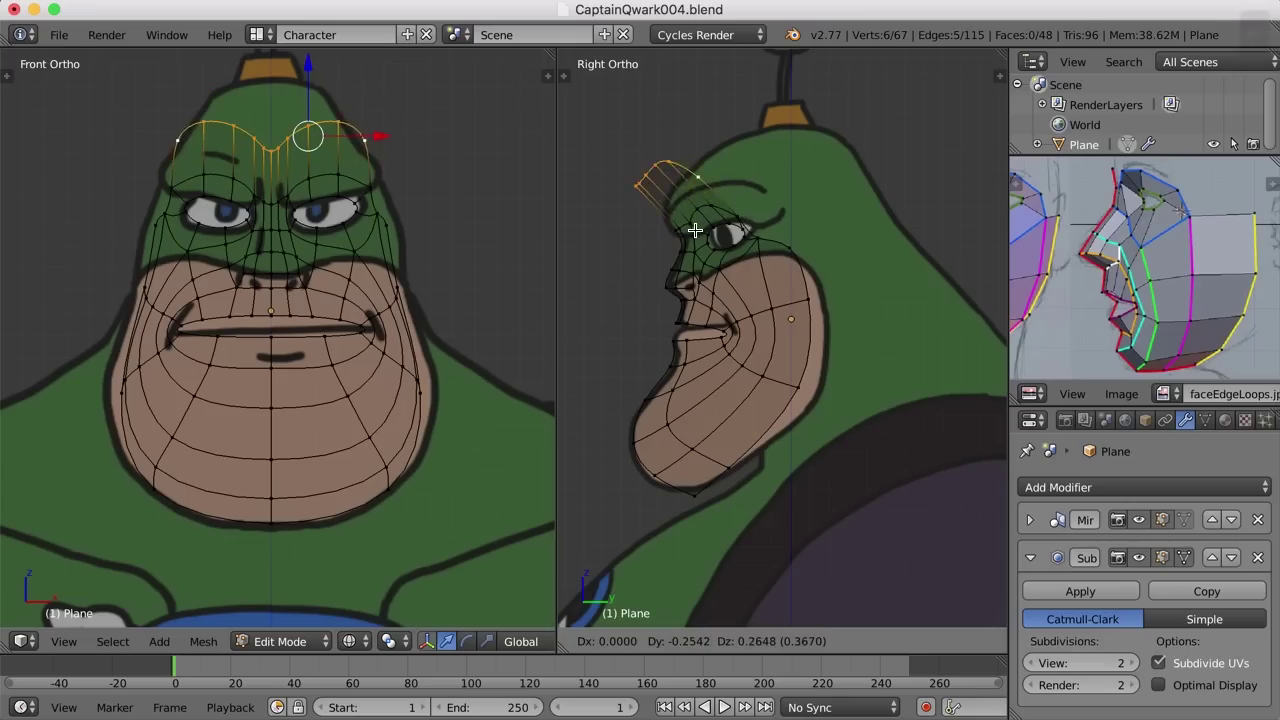
{"action": "right_click", "coordinate": [711, 245]}
{"action": "key", "text": "super+z"}
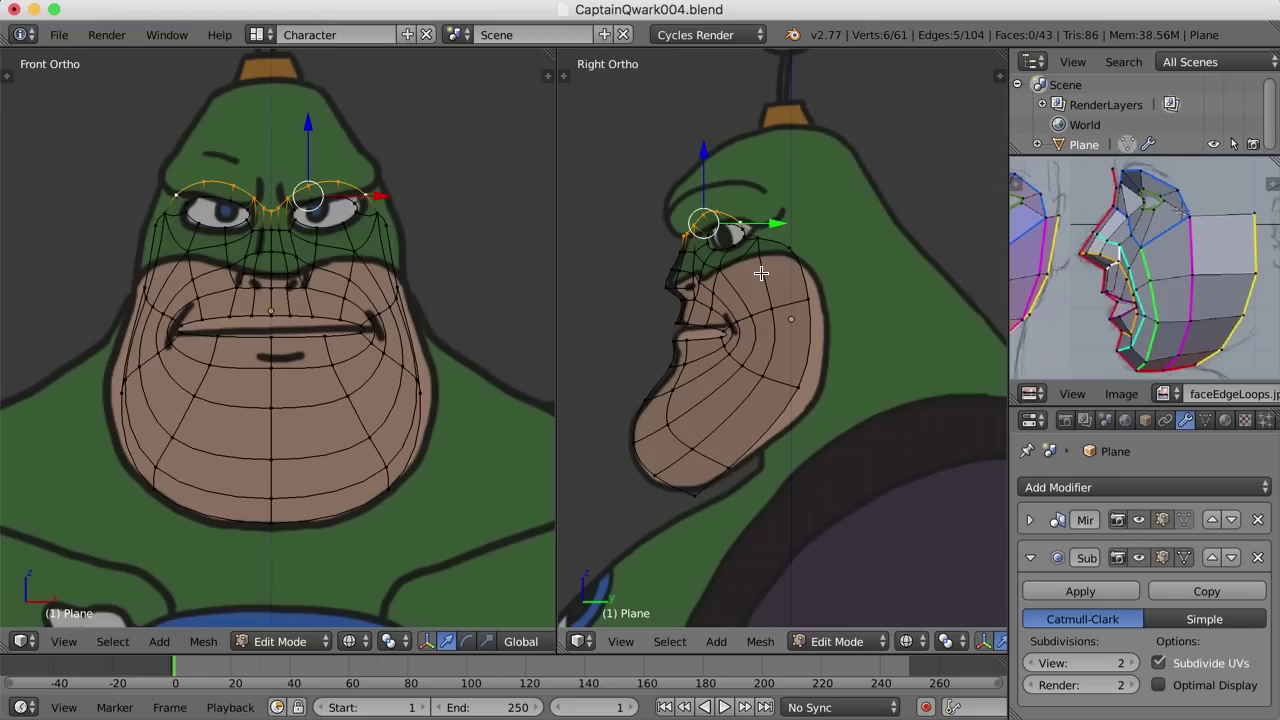
Turn off the Subsurf edit-mode display, zoom the side view, and extrude the brow loop.
{"action": "left_click", "coordinate": [1160, 557]}
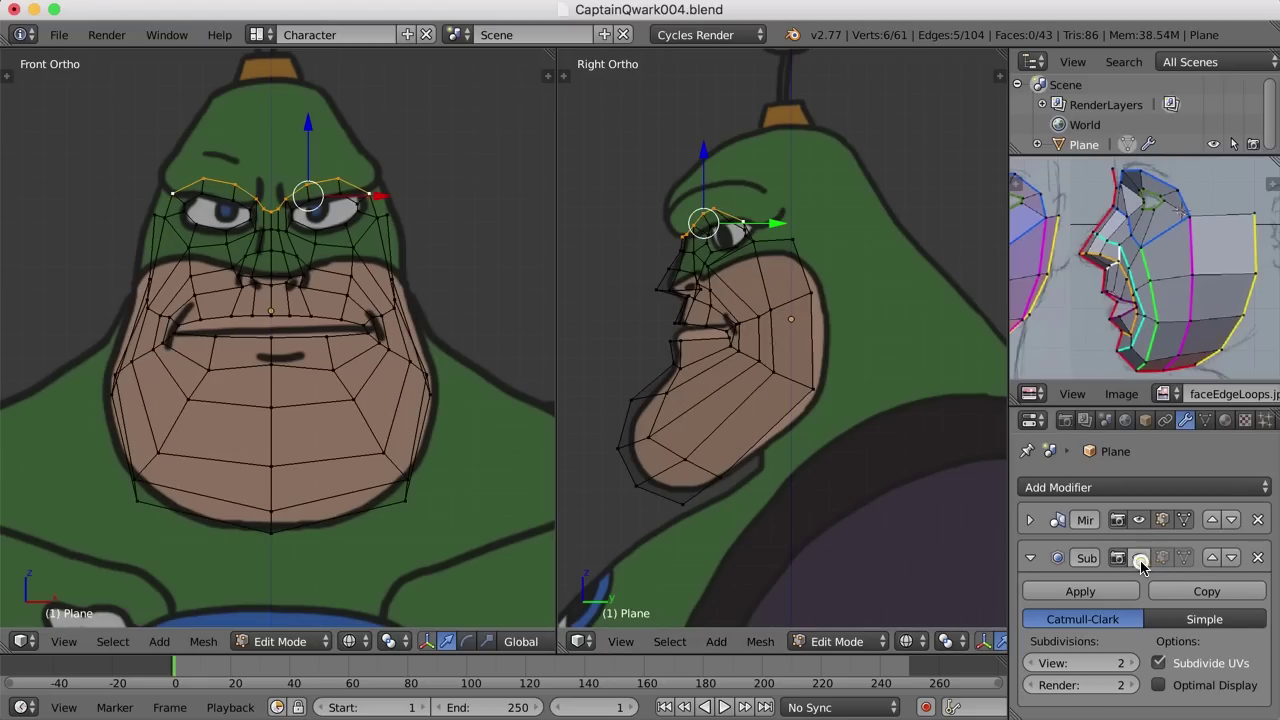
{"action": "scroll", "coordinate": [779, 316], "scroll_direction": "up", "scroll_amount": 2}
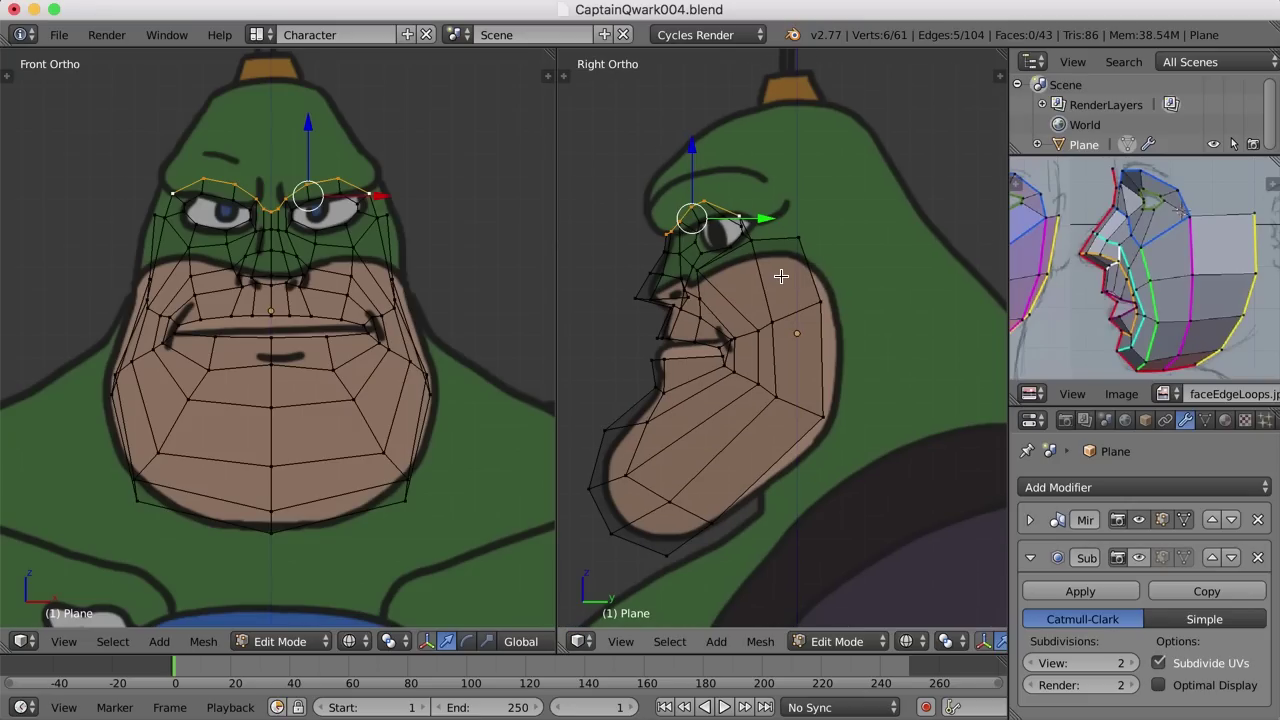
{"action": "key", "text": "e"}
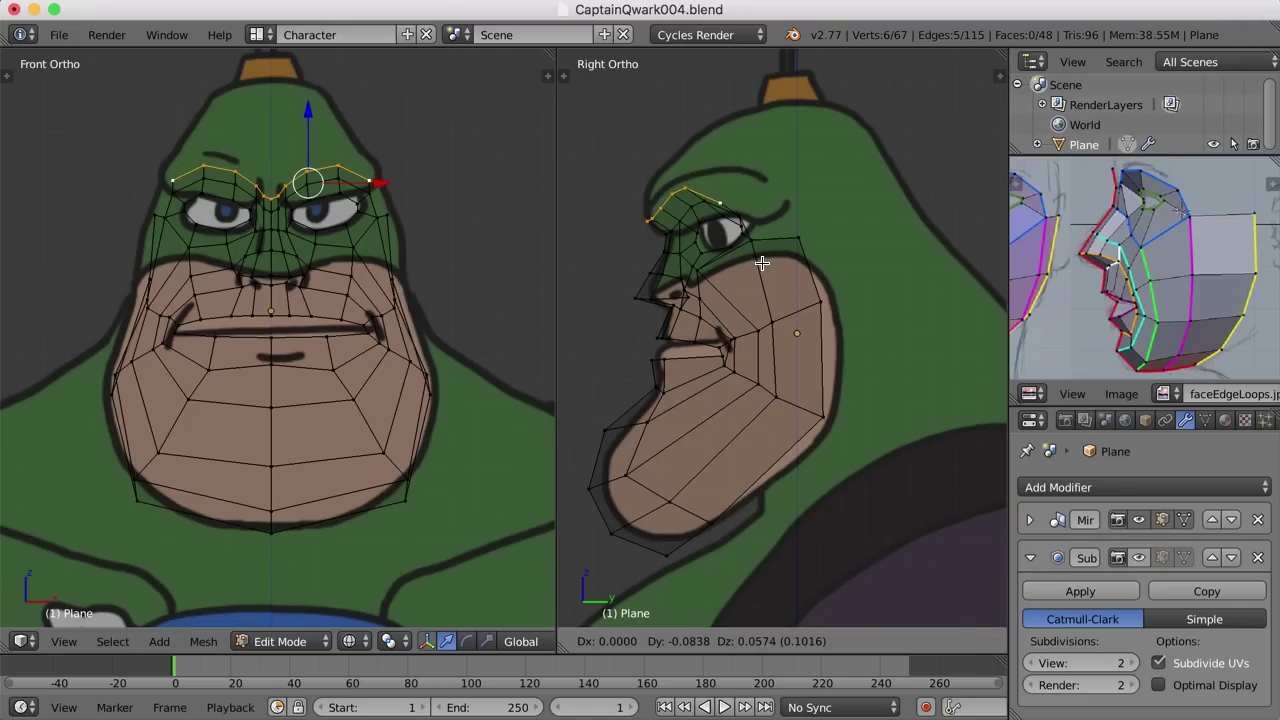
Place the extruded brow row and move its first side-view vertices up and outward.
{"action": "left_click", "coordinate": [762, 260]}
{"action": "right_click", "coordinate": [722, 204]}
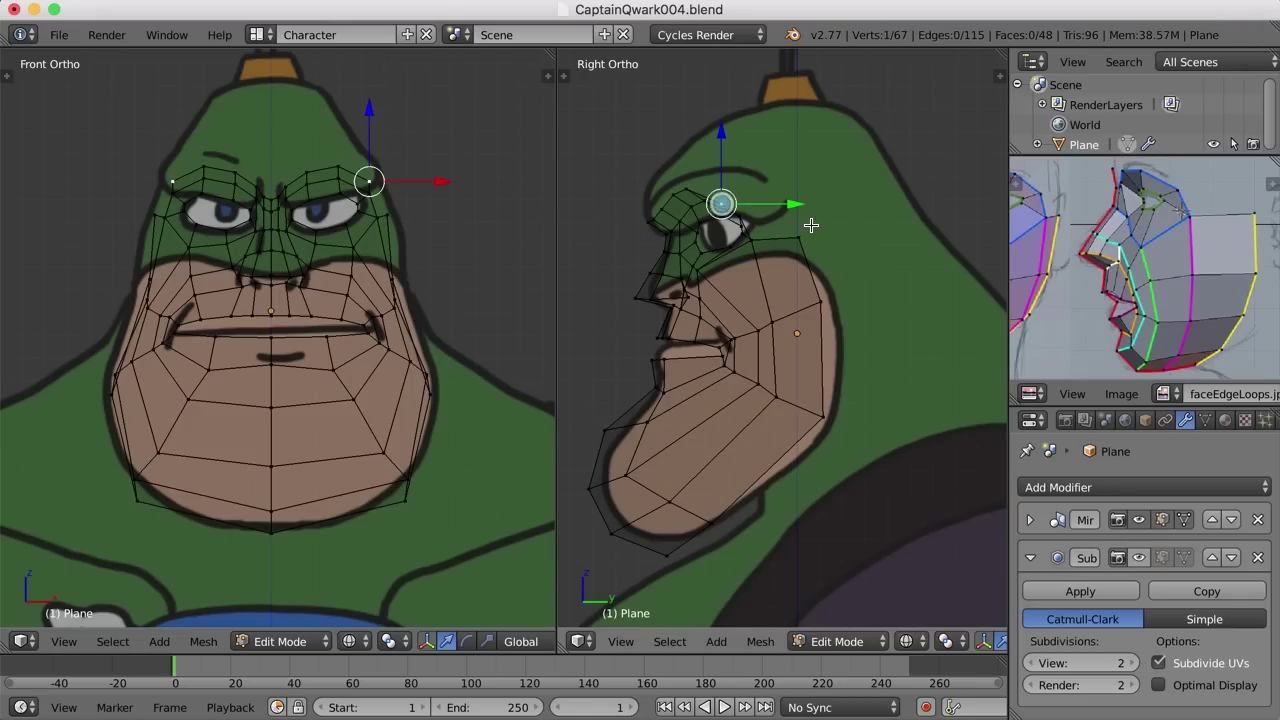
{"action": "key", "text": "g"}
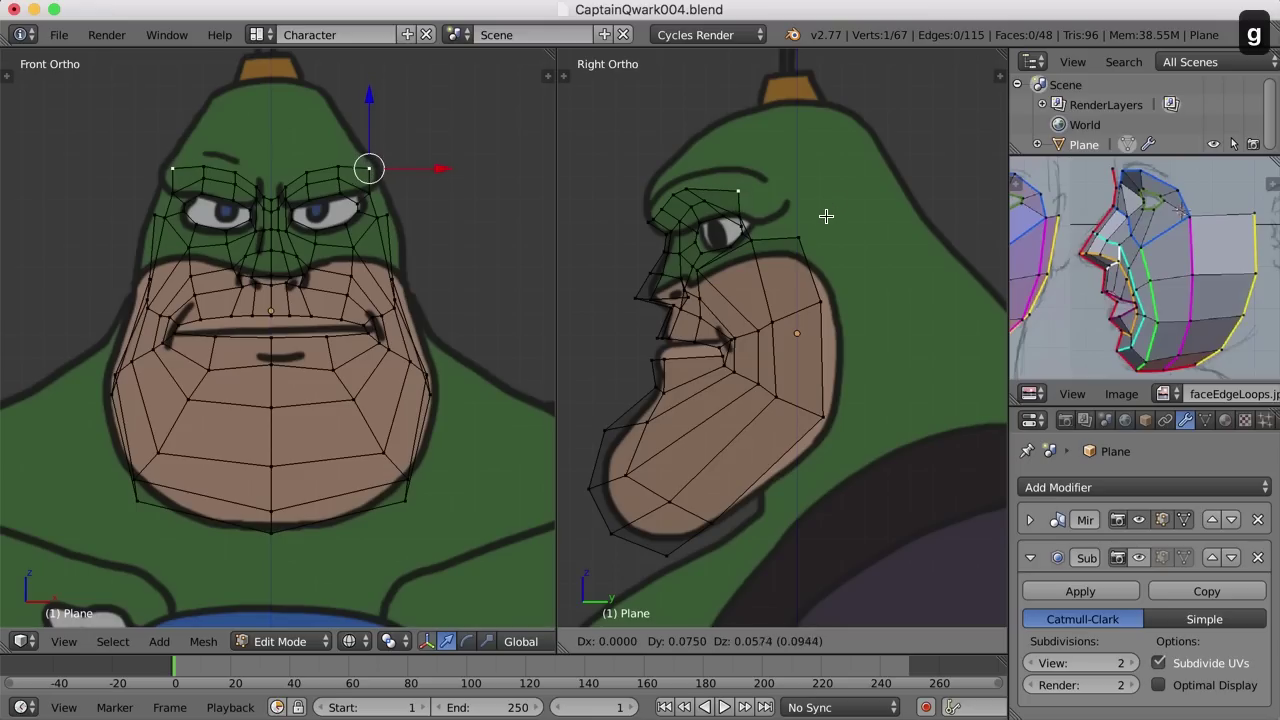
{"action": "left_click", "coordinate": [828, 214]}
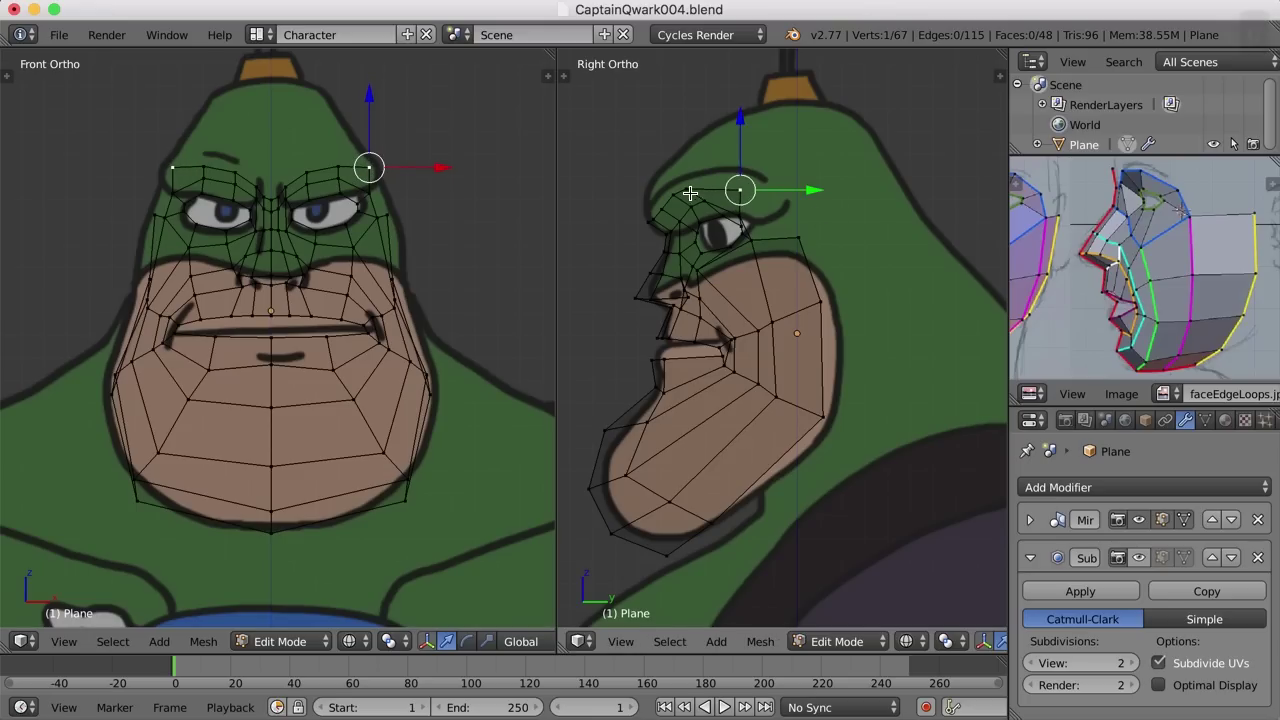
{"action": "right_click", "coordinate": [690, 191]}
{"action": "key", "text": "g"}
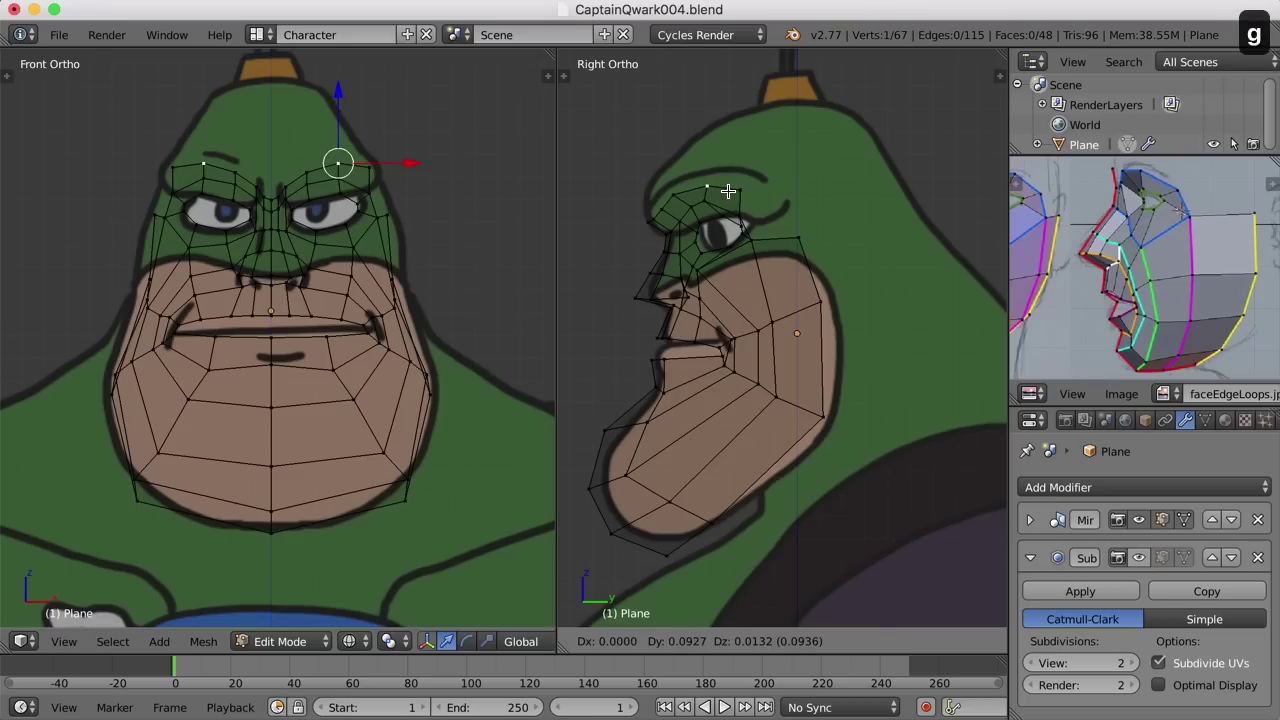
{"action": "left_click", "coordinate": [723, 190]}
{"action": "right_click", "coordinate": [677, 193]}
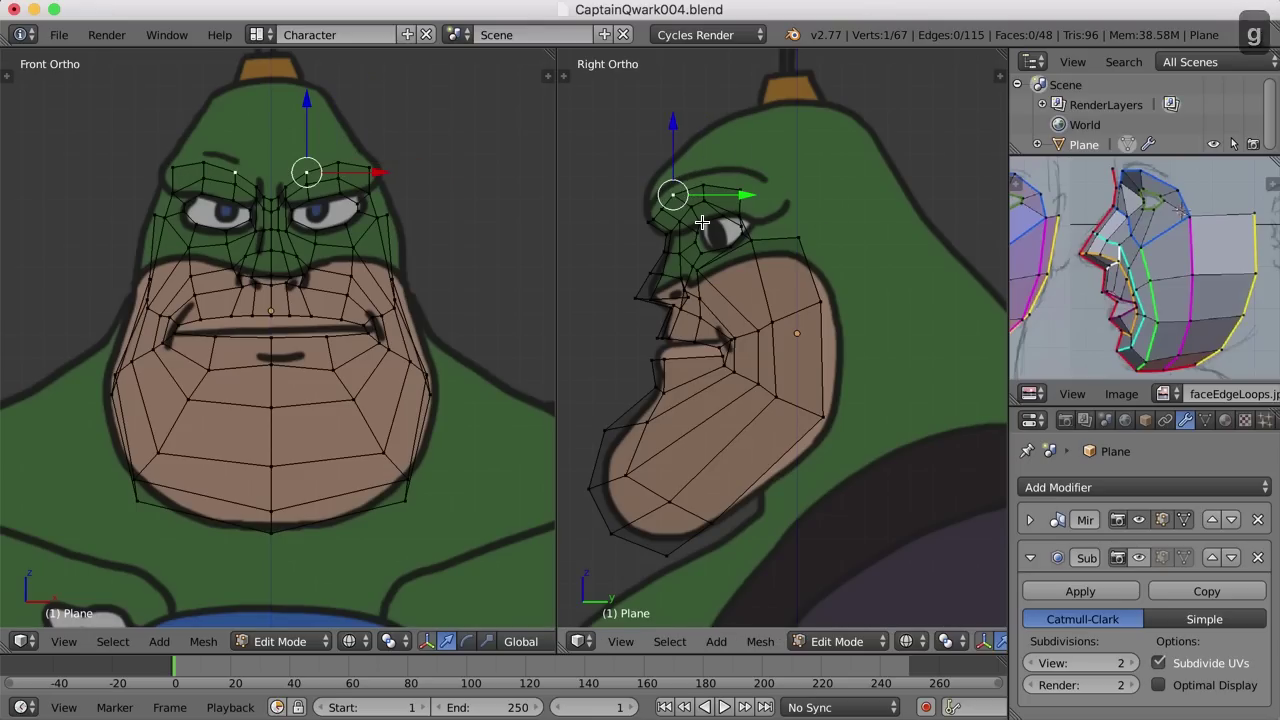
{"action": "key", "text": "g"}
{"action": "right_click", "coordinate": [705, 212]}
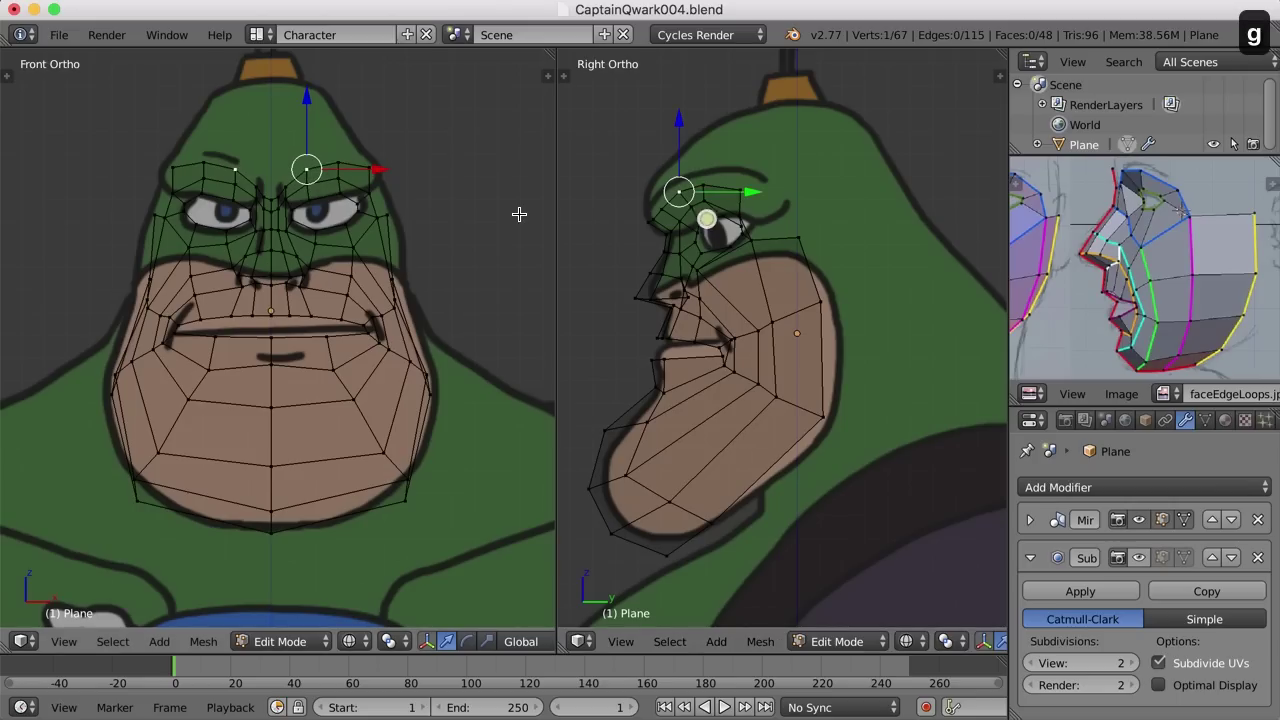
In the front view, raise two vertices near the brow centre onto the forehead.
{"action": "scroll", "coordinate": [296, 203], "scroll_direction": "up", "scroll_amount": 2}
{"action": "middle_click_drag", "start_coordinate": [338, 174], "coordinate": [352, 238], "text": "shift"}
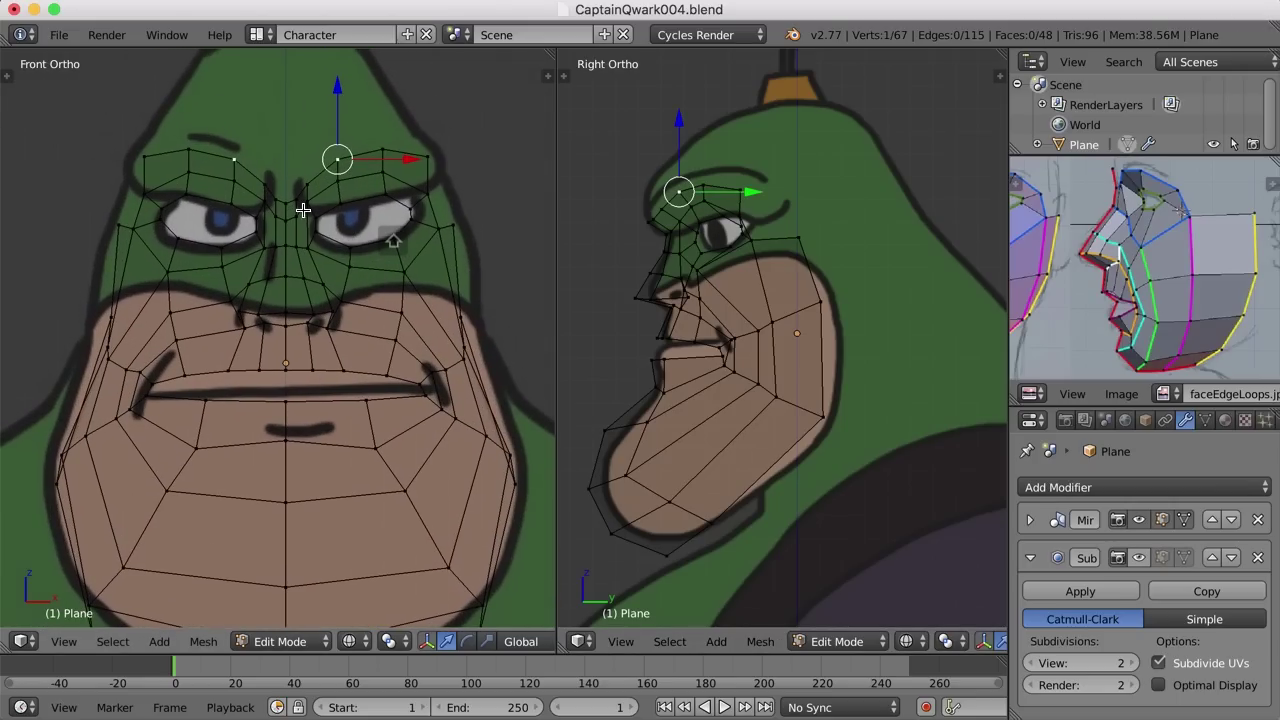
{"action": "right_click", "coordinate": [285, 204]}
{"action": "key", "text": "g"}
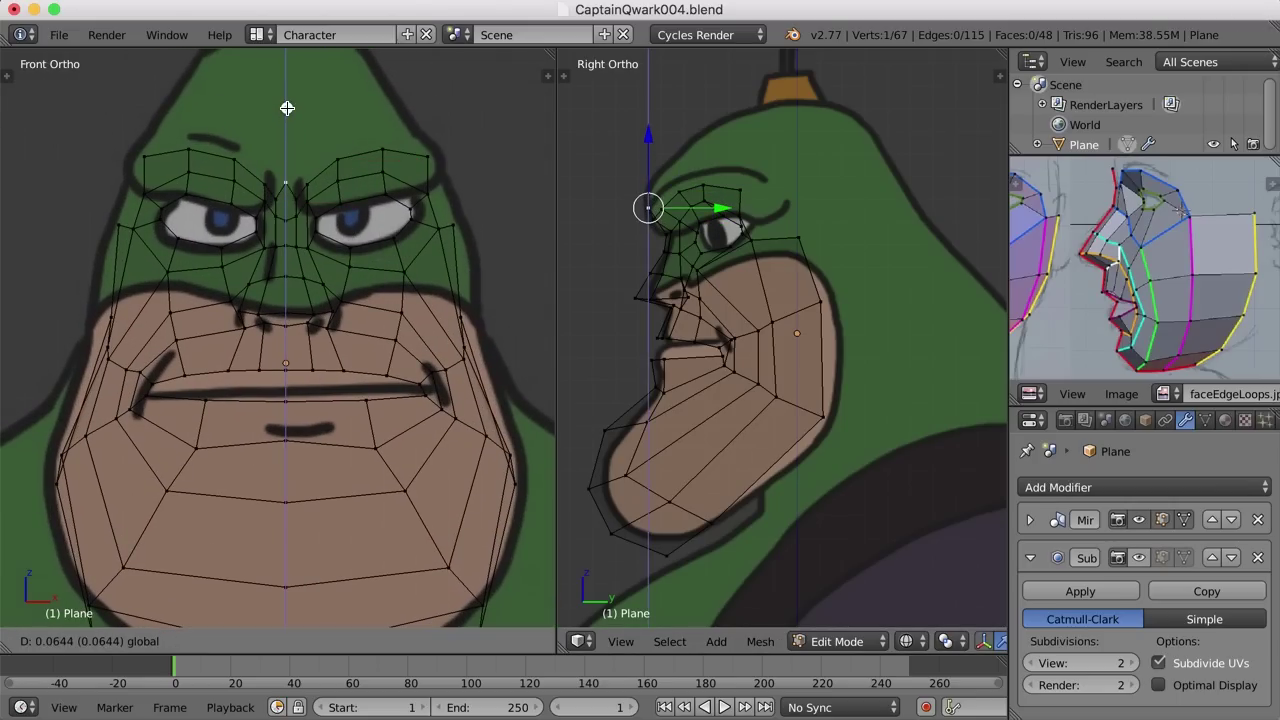
{"action": "left_click", "coordinate": [286, 109]}
{"action": "left_click_drag", "start_coordinate": [714, 209], "coordinate": [712, 209]}
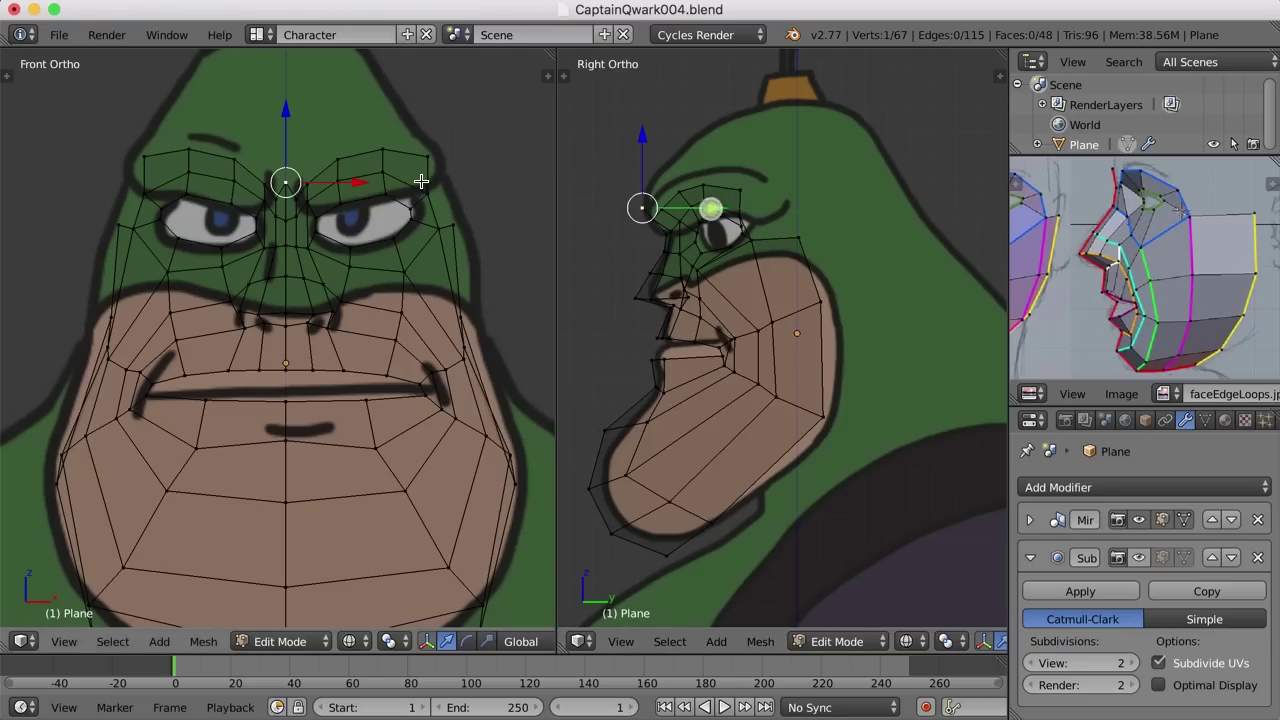
{"action": "right_click", "coordinate": [306, 184]}
{"action": "key", "text": "g"}
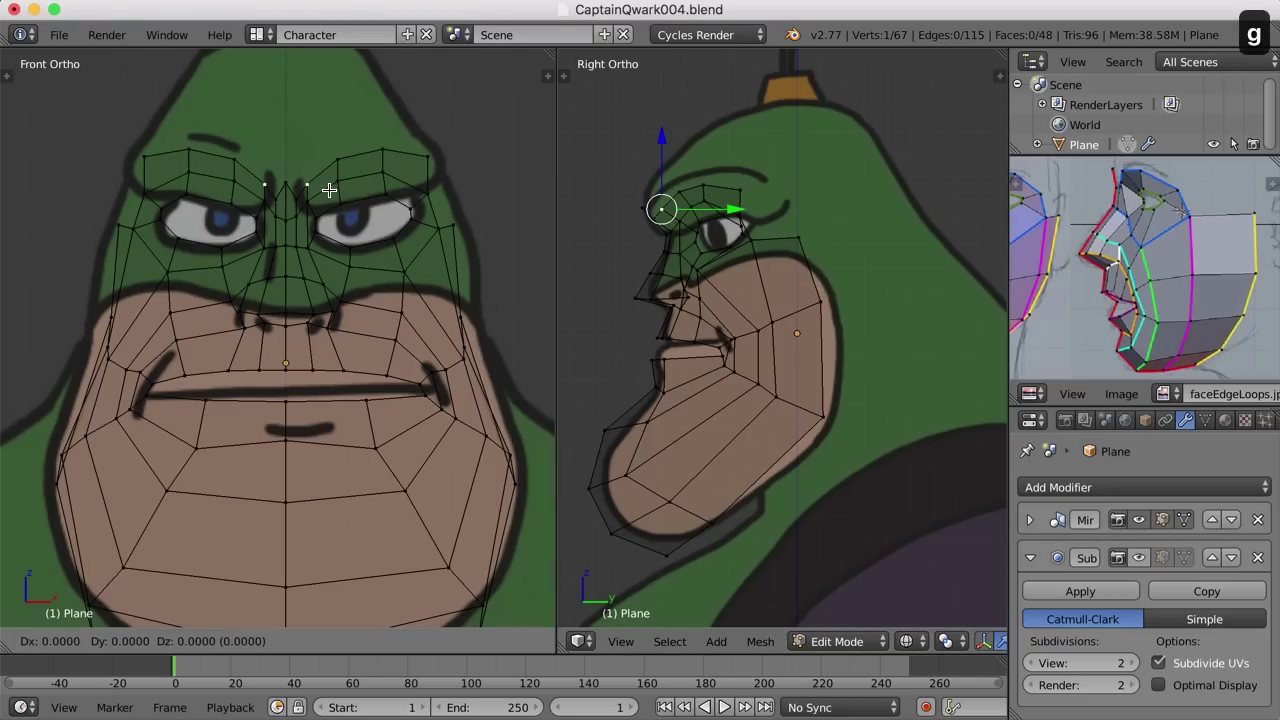
{"action": "left_click", "coordinate": [338, 175]}
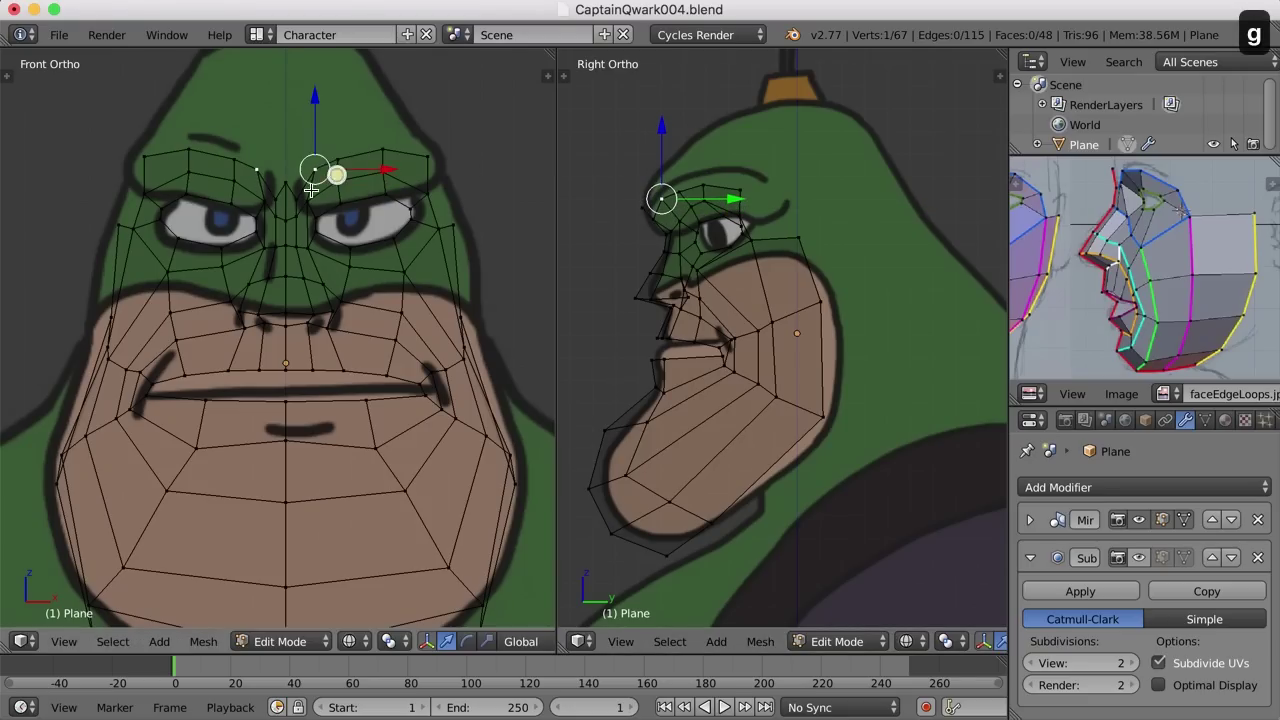
Refine another brow-centre vertex and position the row's outer corner vertex on the forehead.
{"action": "right_click", "coordinate": [296, 200]}
{"action": "key", "text": "g"}
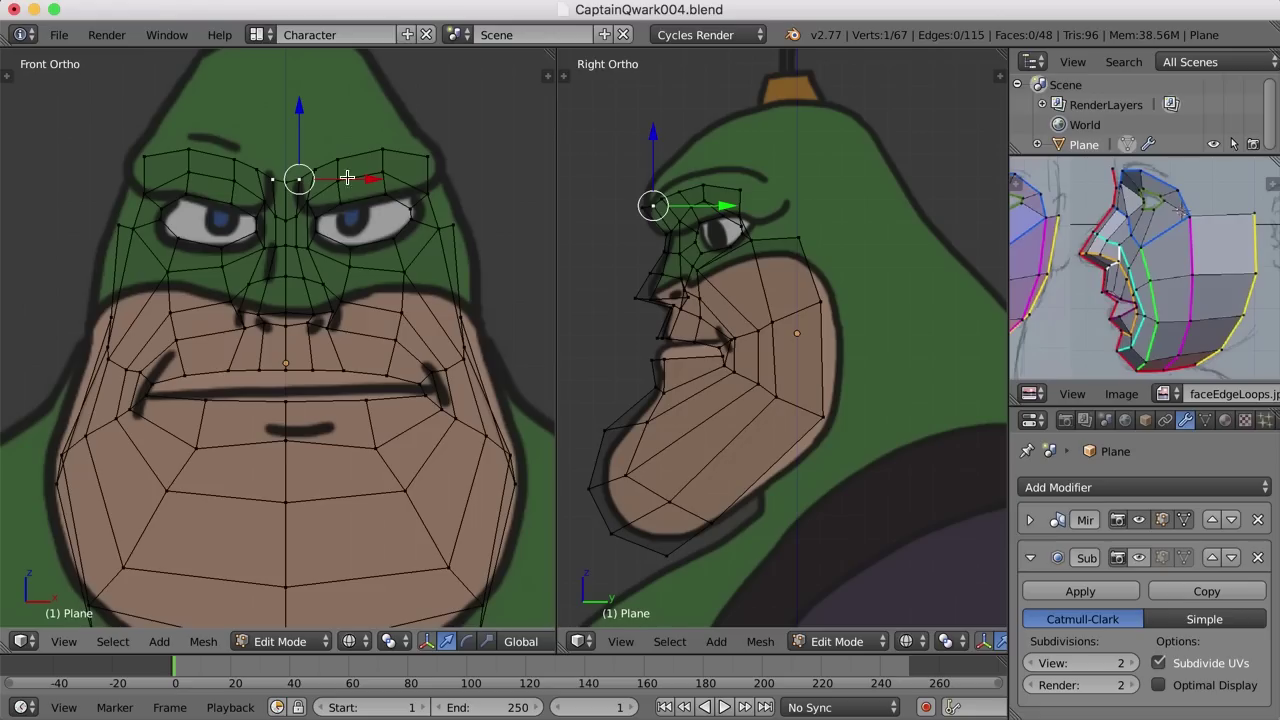
{"action": "left_click_drag", "start_coordinate": [314, 179], "coordinate": [314, 169]}
{"action": "key", "text": "g"}
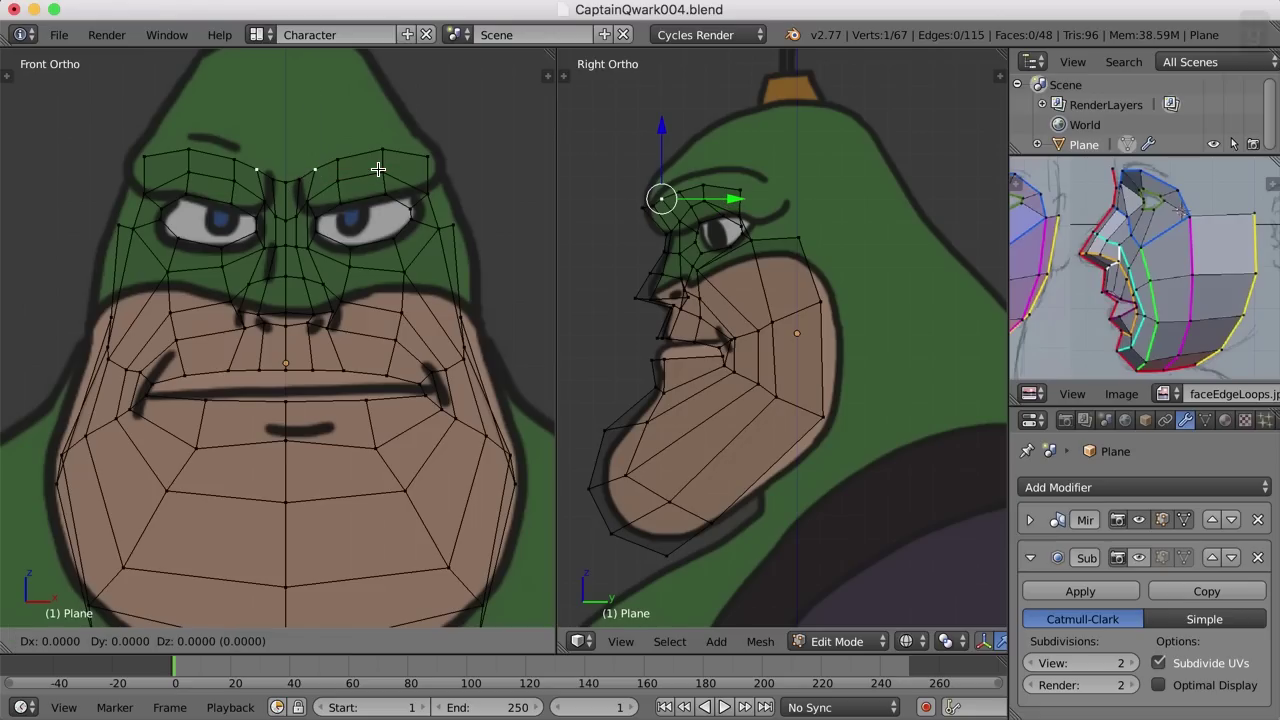
{"action": "left_click", "coordinate": [380, 171]}
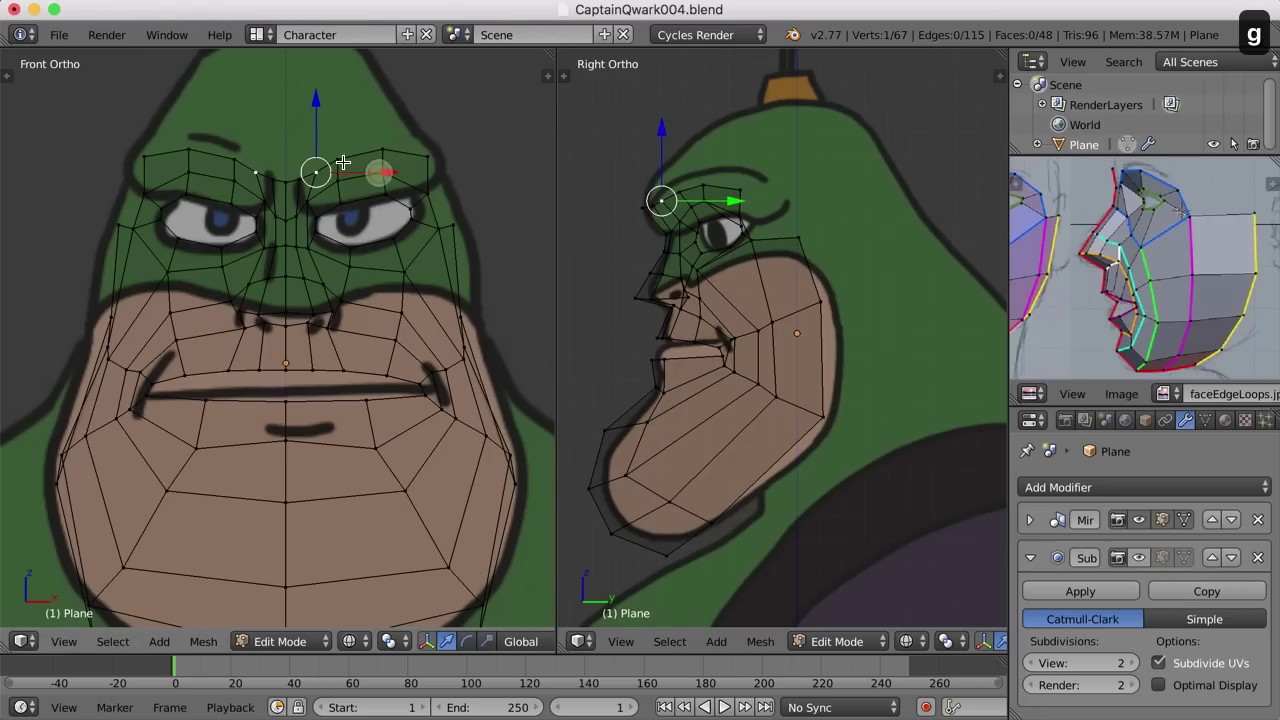
{"action": "left_click_drag", "start_coordinate": [323, 167], "coordinate": [343, 159]}
{"action": "key", "text": "g"}
{"action": "left_click", "coordinate": [371, 168]}
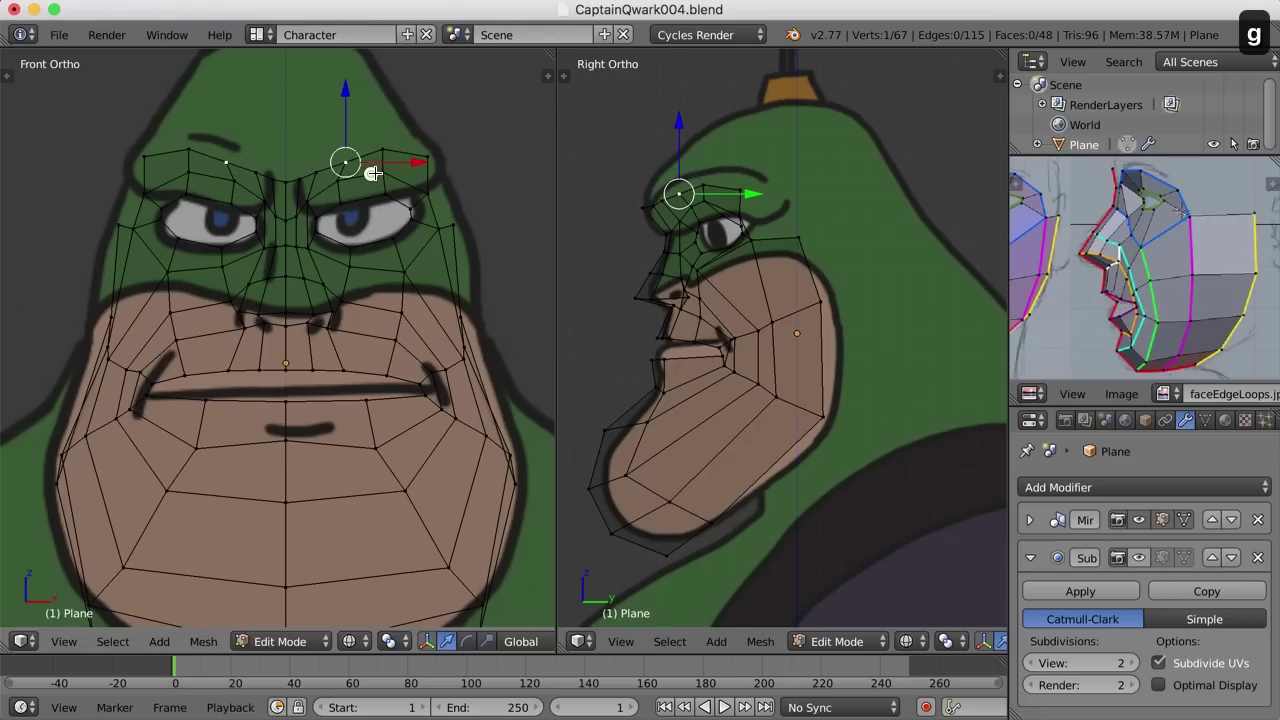
{"action": "right_click", "coordinate": [388, 150]}
{"action": "right_click_drag", "start_coordinate": [427, 157], "coordinate": [429, 160]}
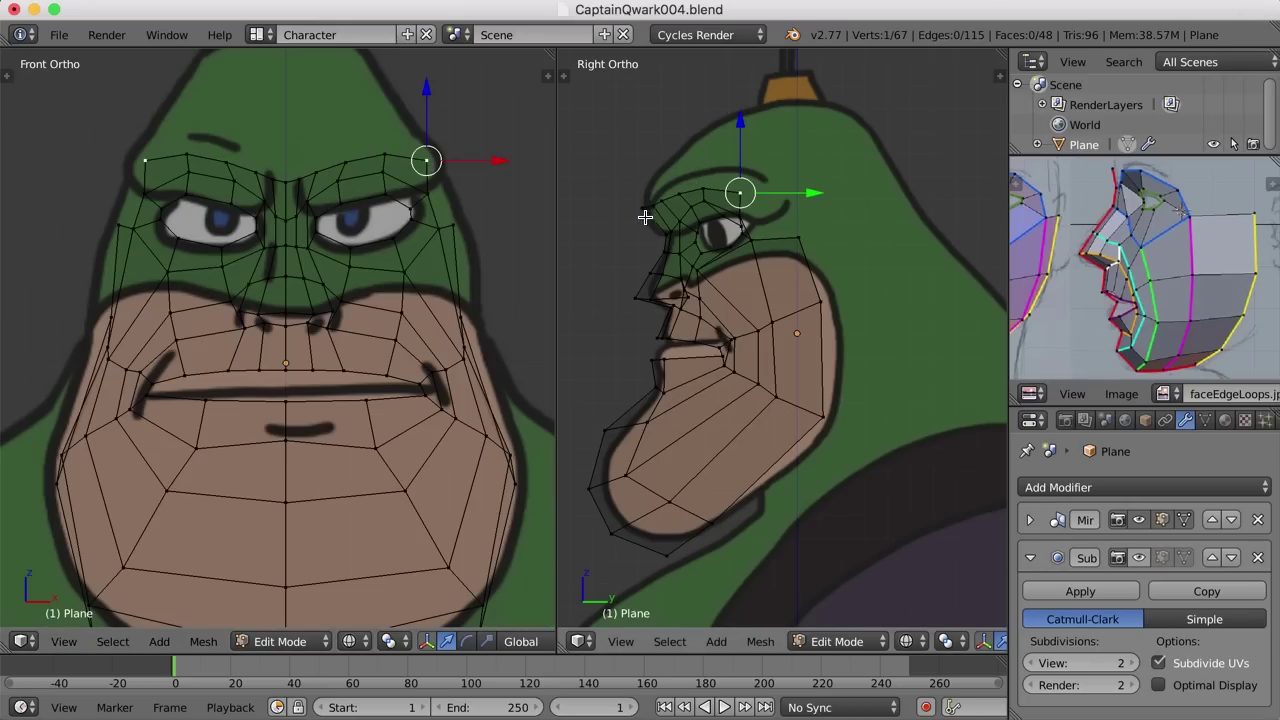
Undo a stray edit and select the whole brow edge loop.
{"action": "right_click", "coordinate": [289, 182]}
{"action": "key", "text": "super+z"}
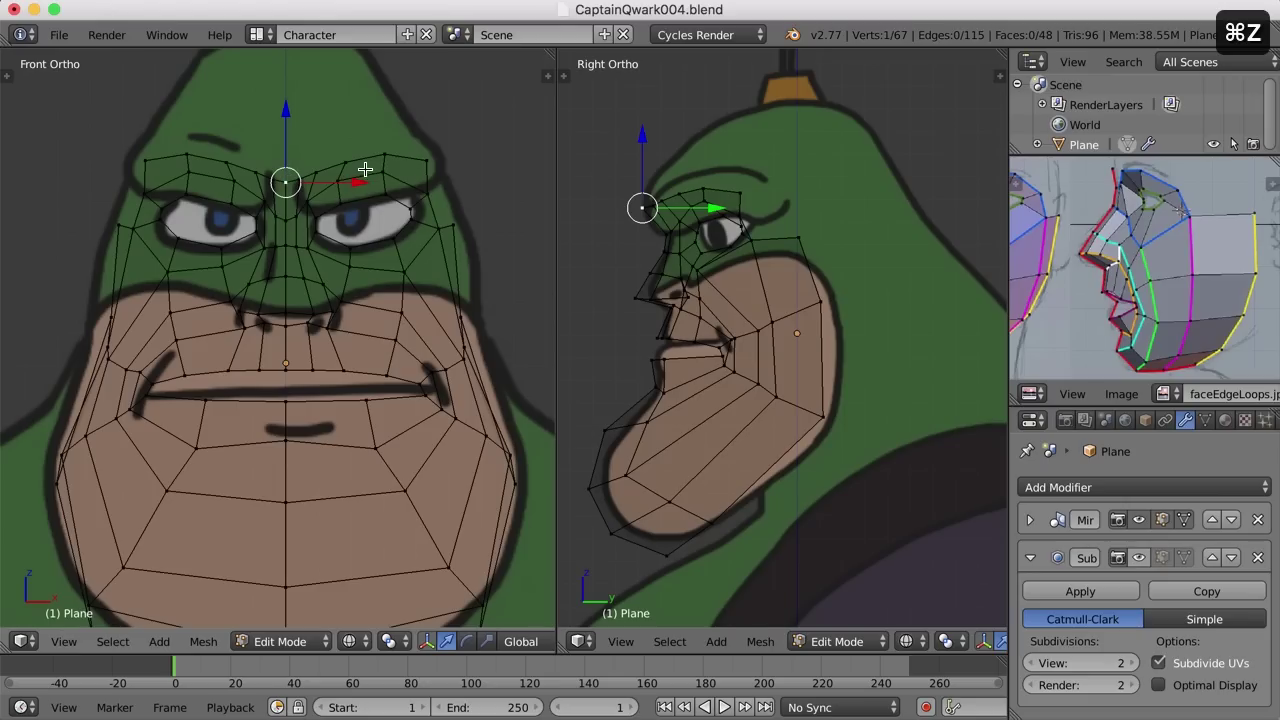
{"action": "right_click", "coordinate": [426, 158], "text": "alt"}
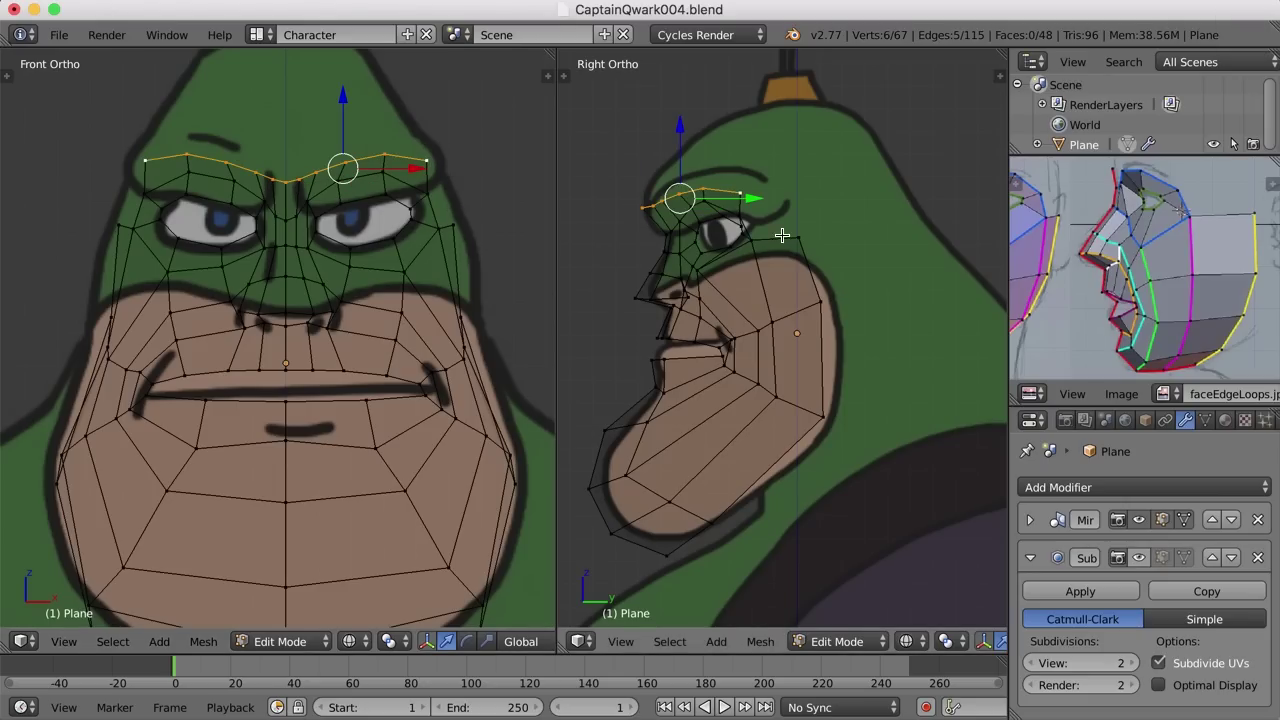
{"action": "scroll", "coordinate": [664, 241], "scroll_direction": "up", "scroll_amount": 2}
Lower two brow vertices in the side view, then reselect the brow loop and extrude it upward.
{"action": "right_click", "coordinate": [629, 194]}
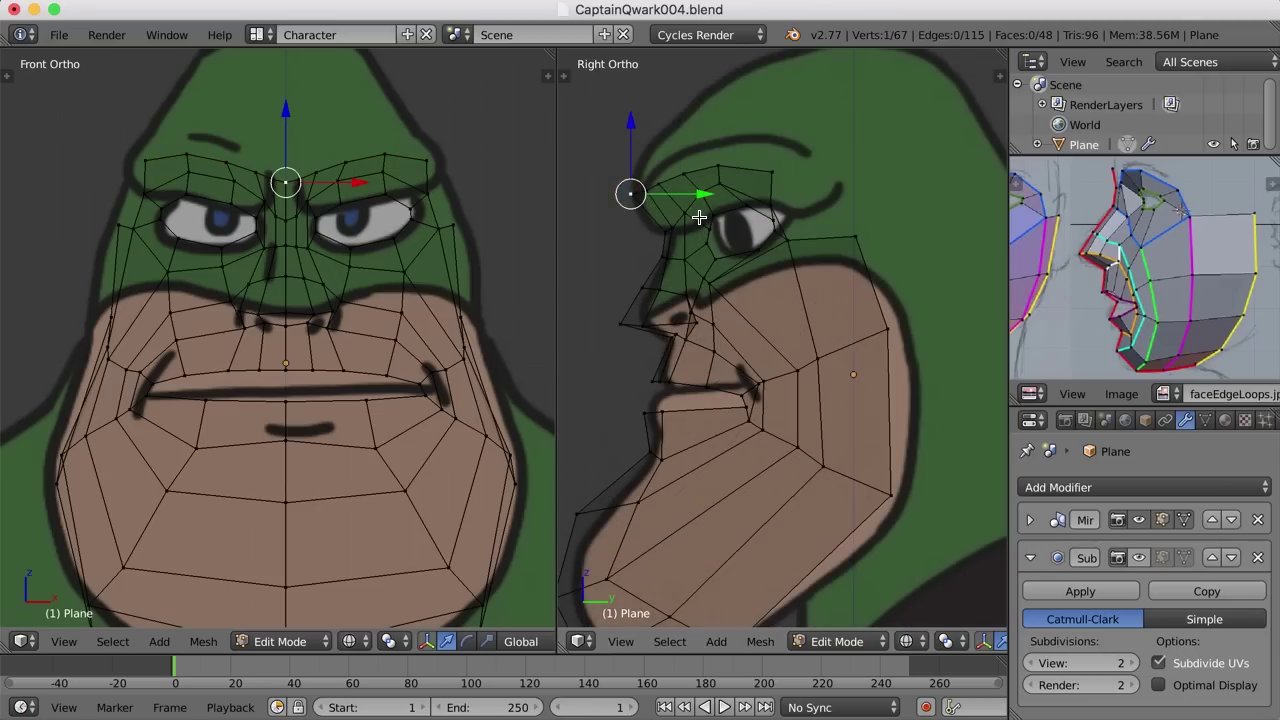
{"action": "key", "text": "g"}
{"action": "left_click", "coordinate": [703, 240]}
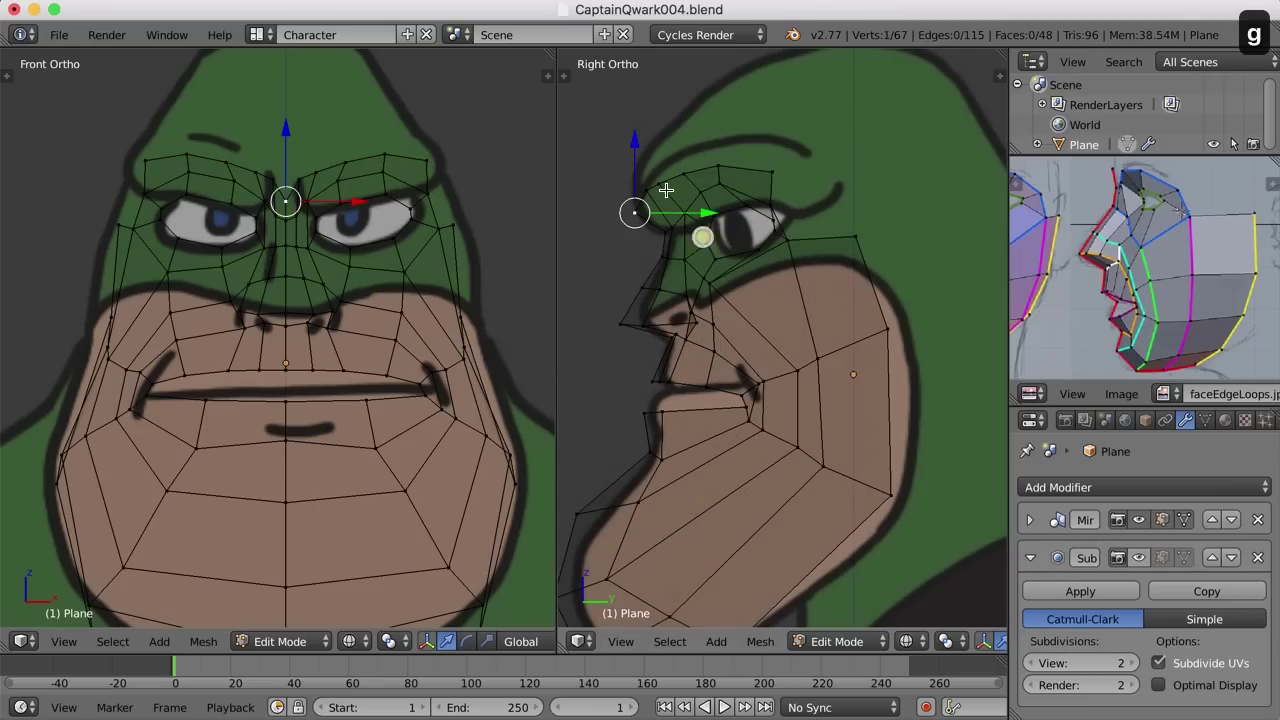
{"action": "right_click", "coordinate": [645, 188]}
{"action": "key", "text": "g"}
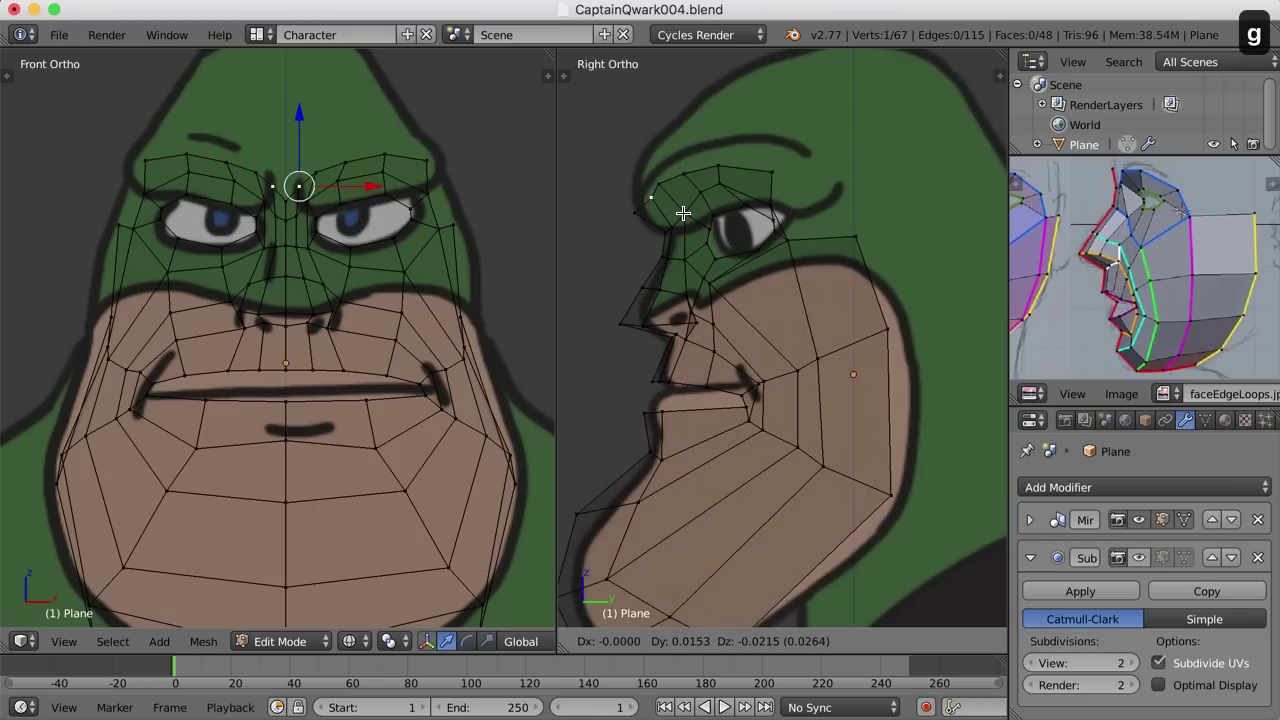
{"action": "left_click", "coordinate": [683, 213]}
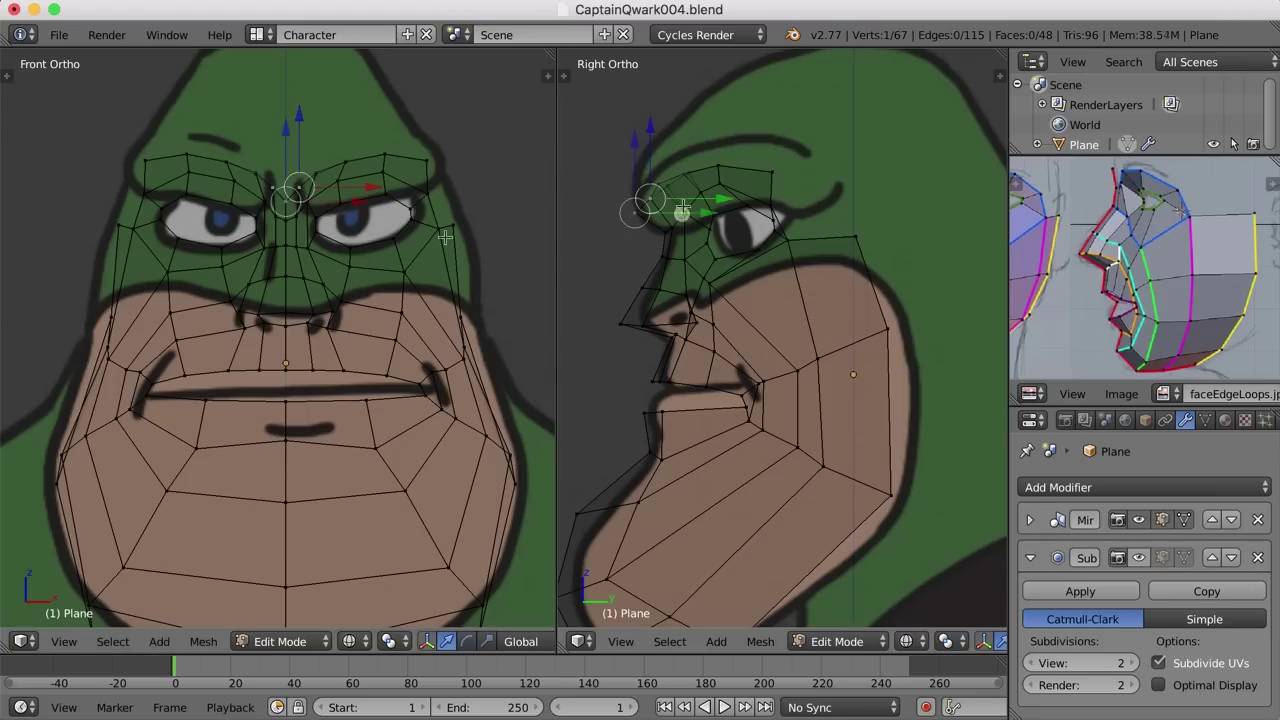
{"action": "right_click", "coordinate": [426, 162], "text": "alt"}
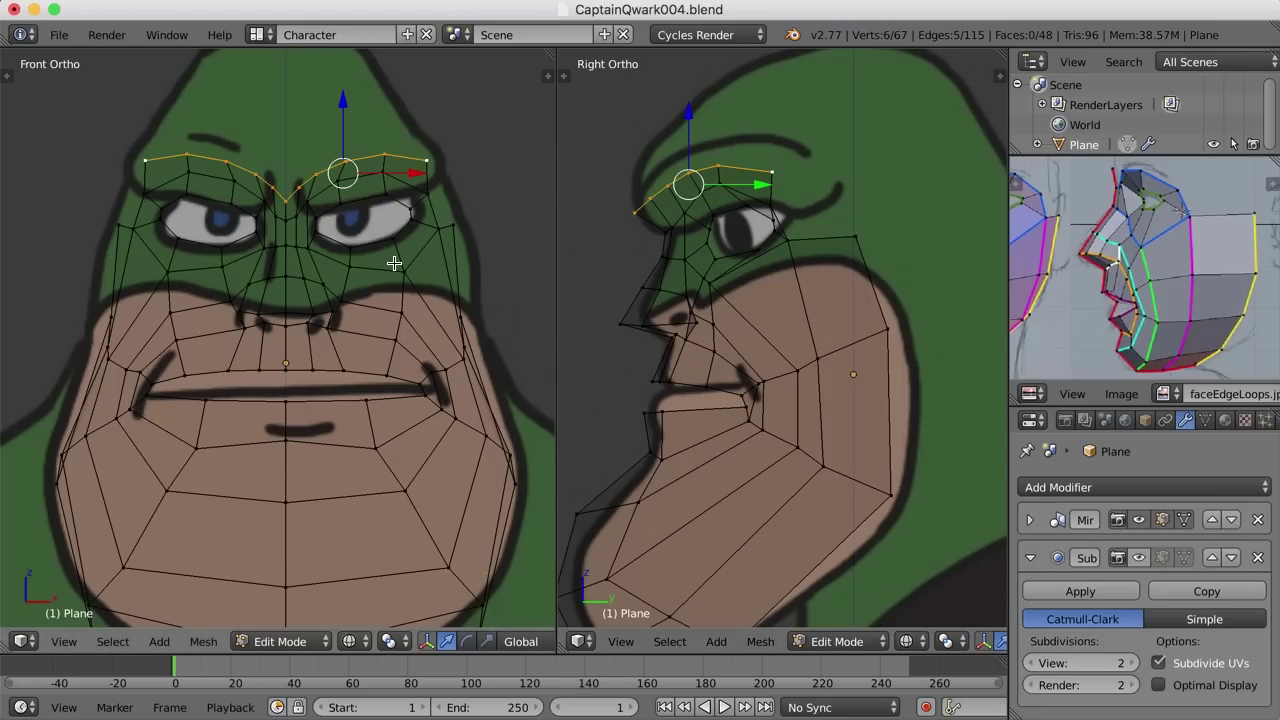
{"action": "key", "text": "e"}
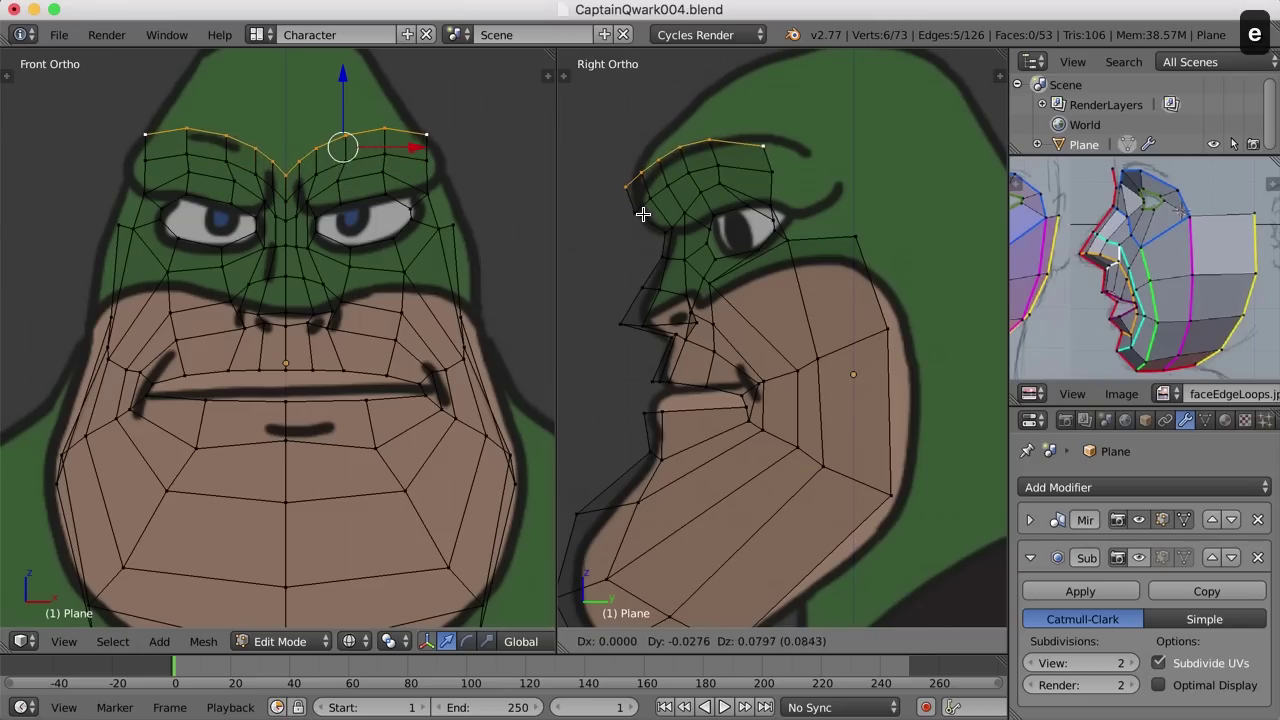
Place the new loop and lower its right end vertex and the next two vertices.
{"action": "left_click", "coordinate": [652, 206]}
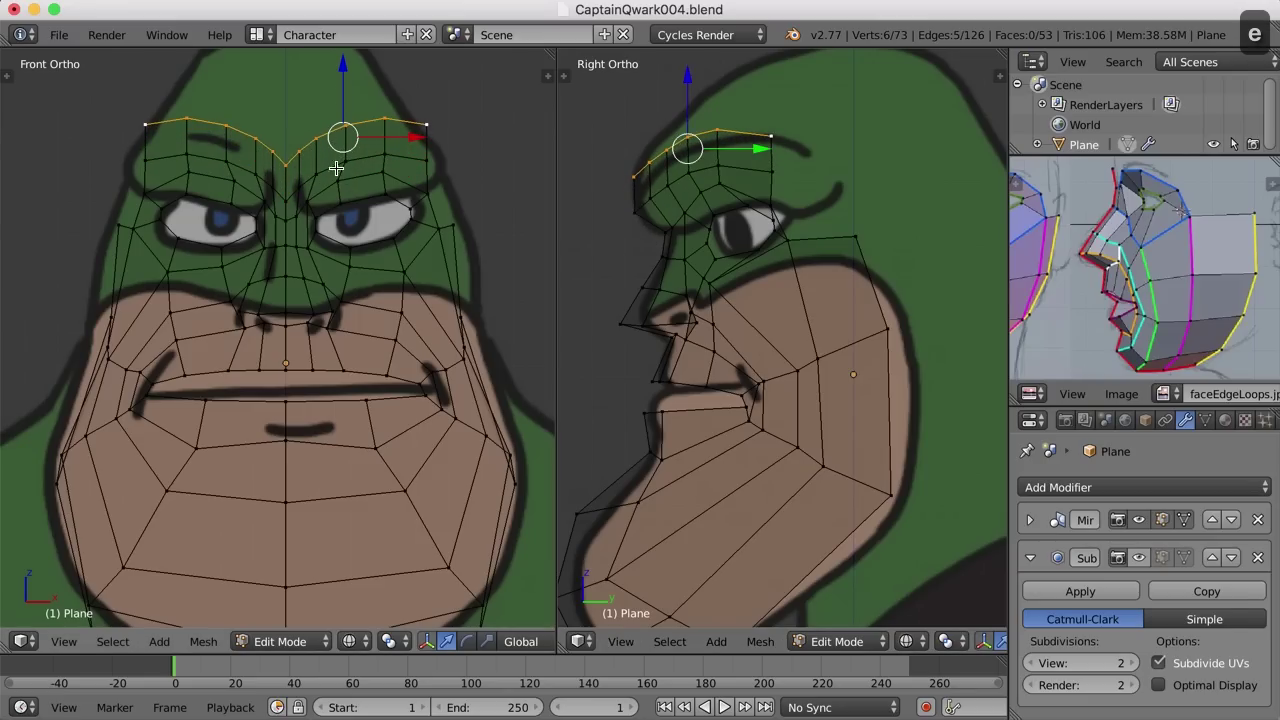
{"action": "right_click", "coordinate": [425, 126]}
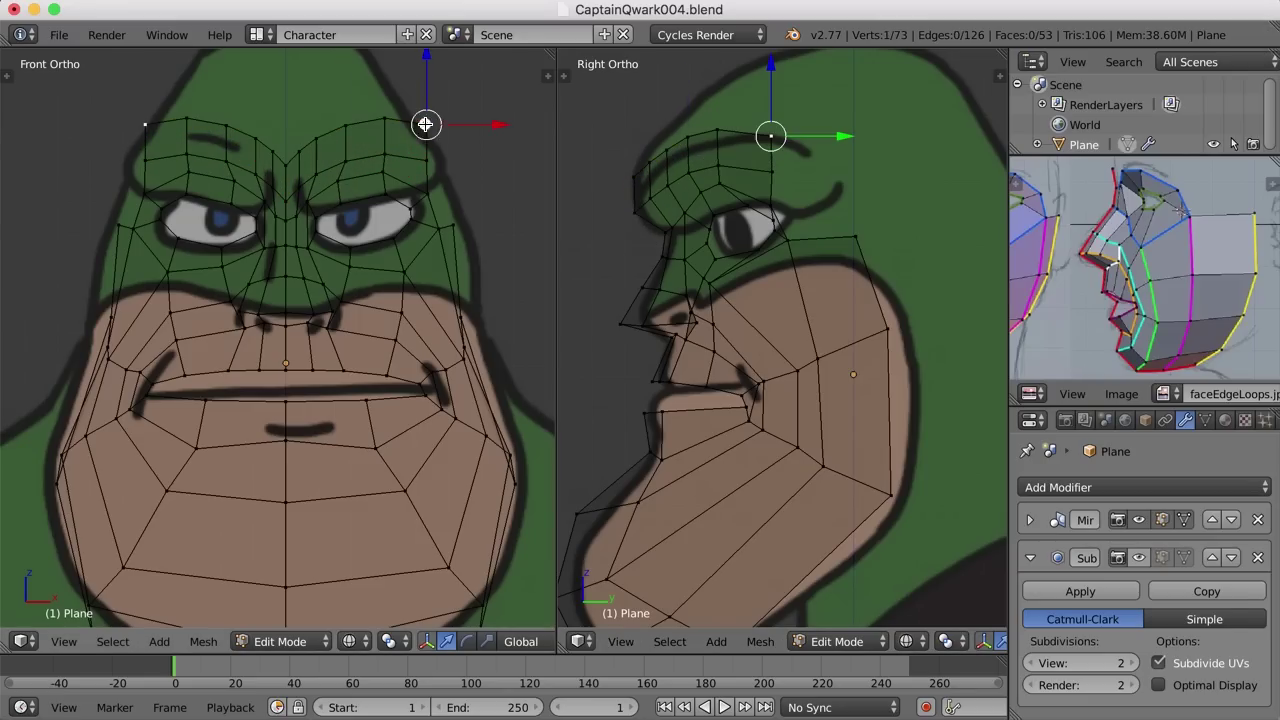
{"action": "key", "text": "g"}
{"action": "left_click", "coordinate": [468, 153]}
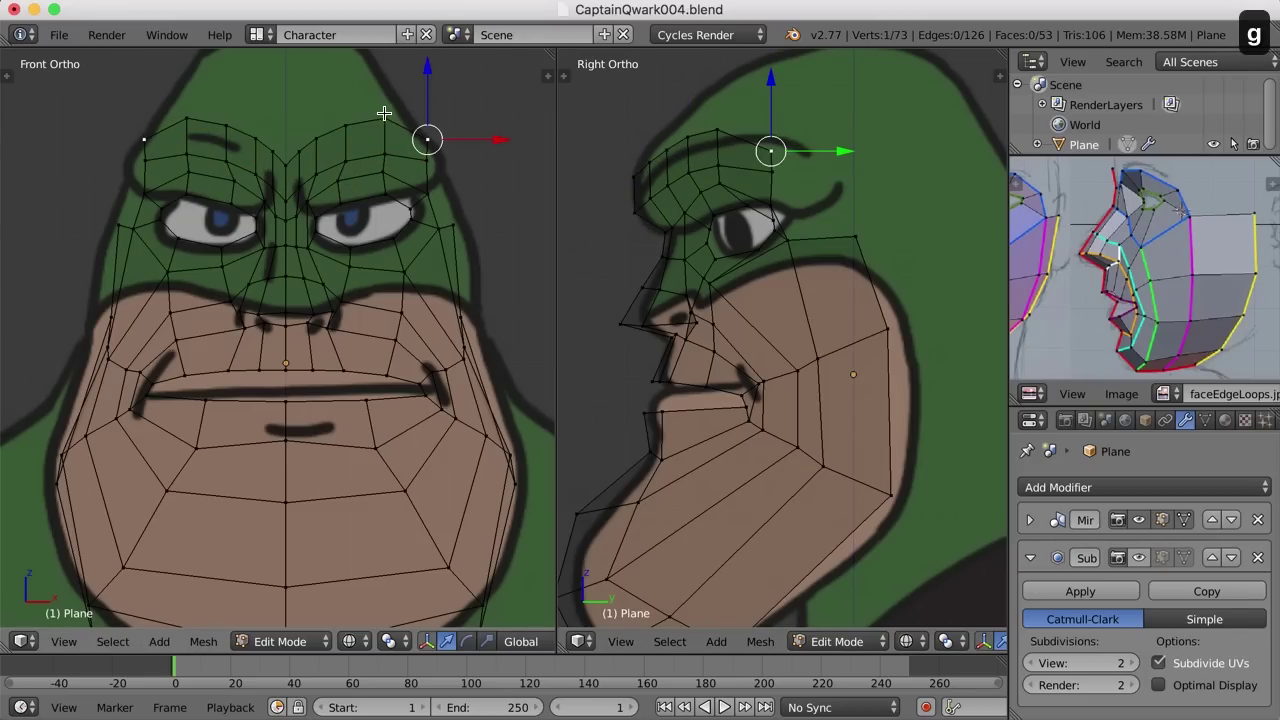
{"action": "right_click", "coordinate": [385, 115]}
{"action": "key", "text": "g"}
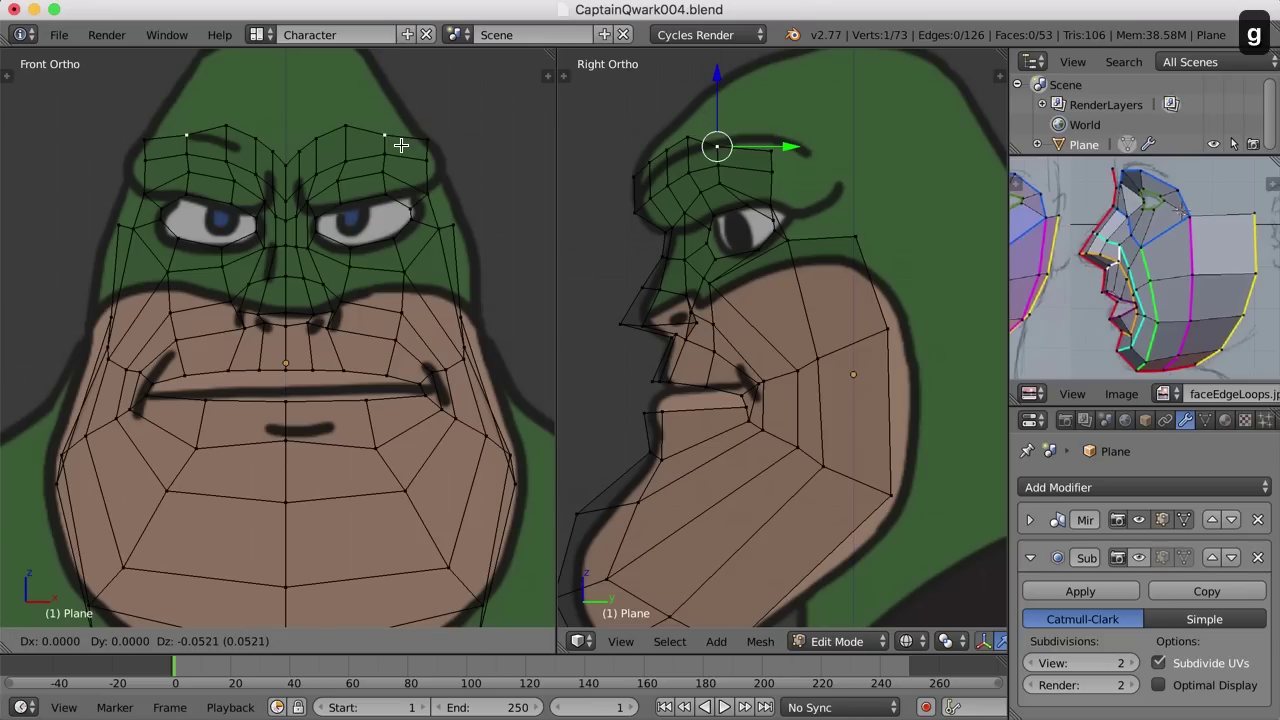
{"action": "left_click", "coordinate": [401, 145]}
{"action": "right_click", "coordinate": [348, 128]}
{"action": "key", "text": "g"}
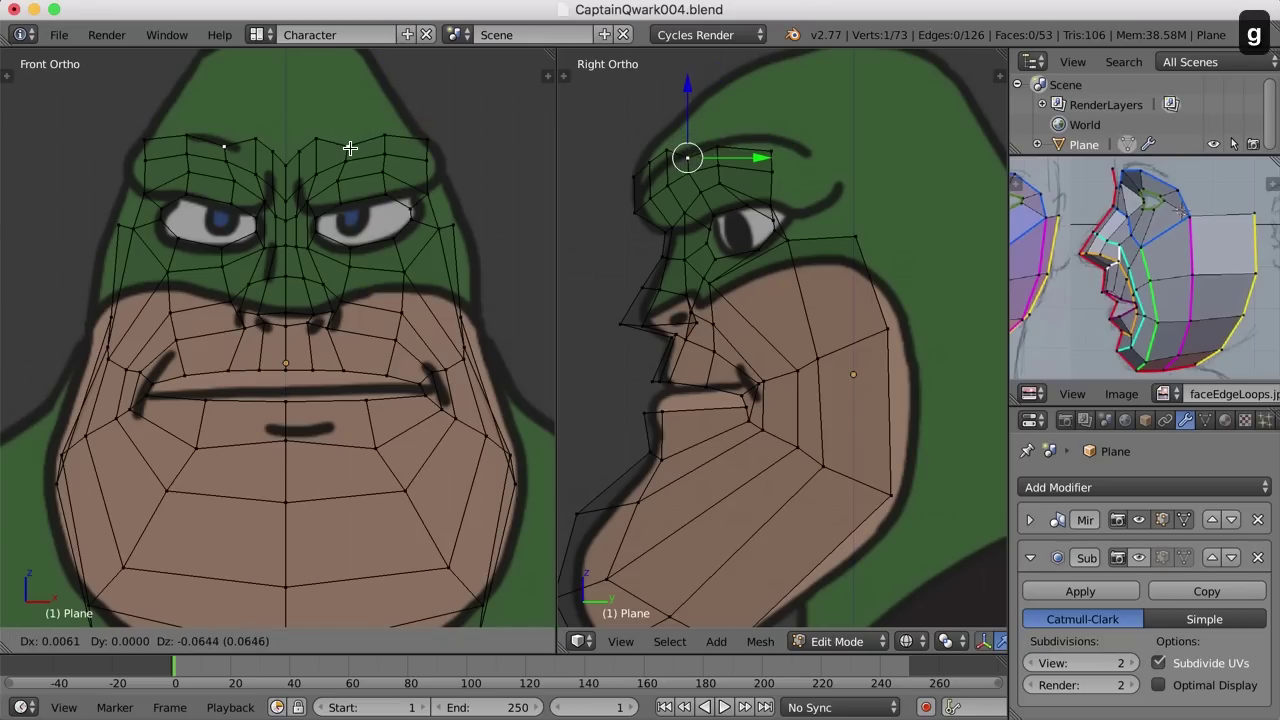
{"action": "left_click", "coordinate": [349, 140]}
Nudge the remaining forehead vertices right and up to follow the head outline.
{"action": "right_click", "coordinate": [318, 136]}
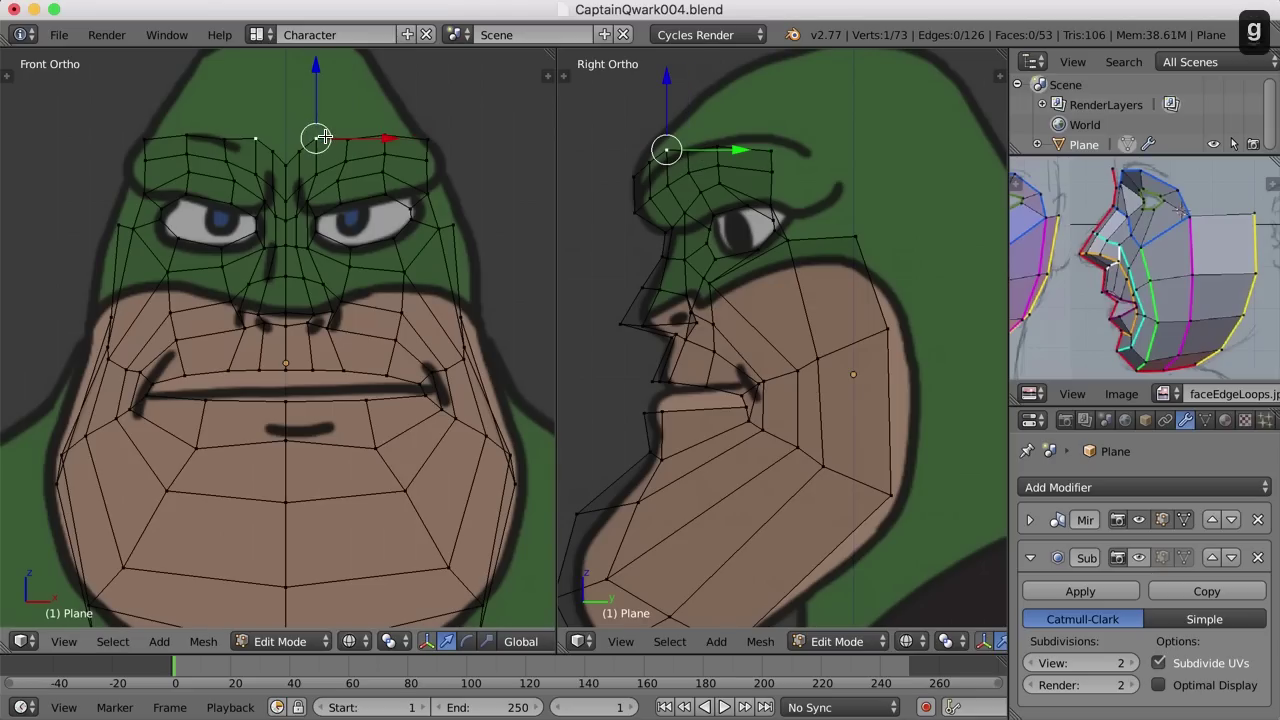
{"action": "key", "text": "g"}
{"action": "left_click", "coordinate": [339, 137]}
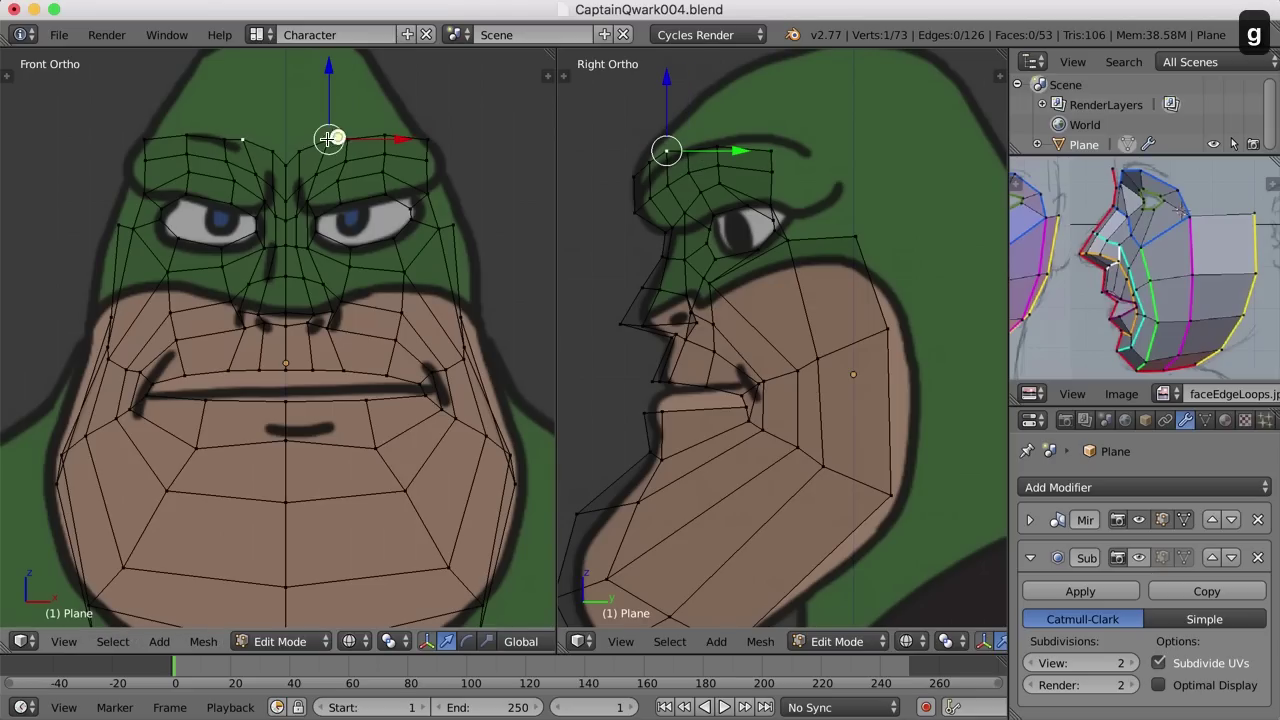
{"action": "right_click", "coordinate": [300, 151]}
{"action": "key", "text": "g"}
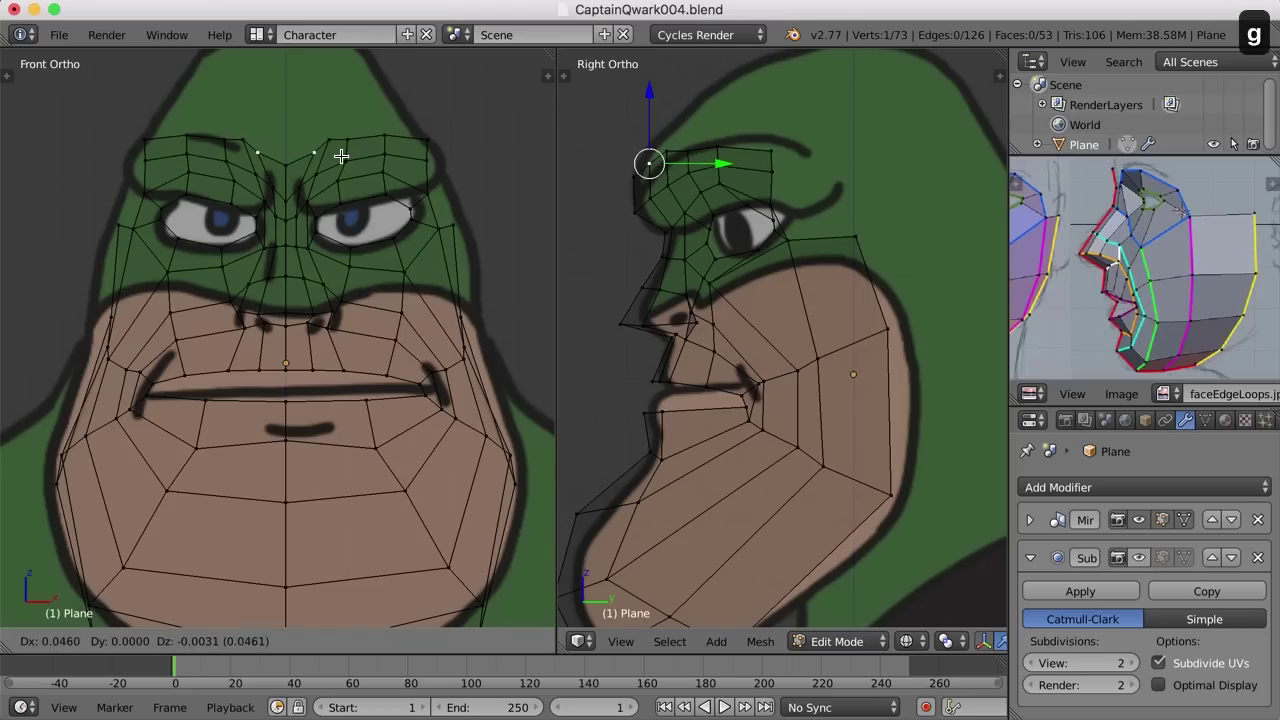
{"action": "left_click", "coordinate": [334, 152]}
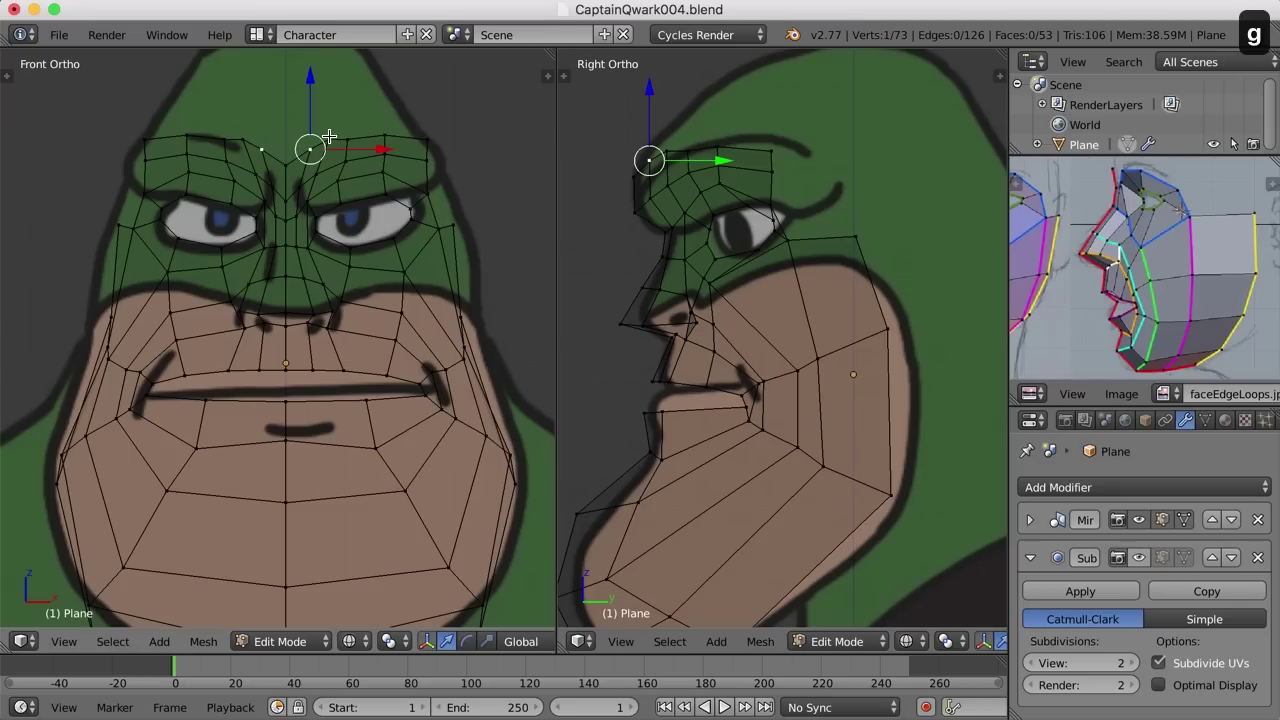
{"action": "key", "text": "g"}
{"action": "left_click", "coordinate": [350, 135]}
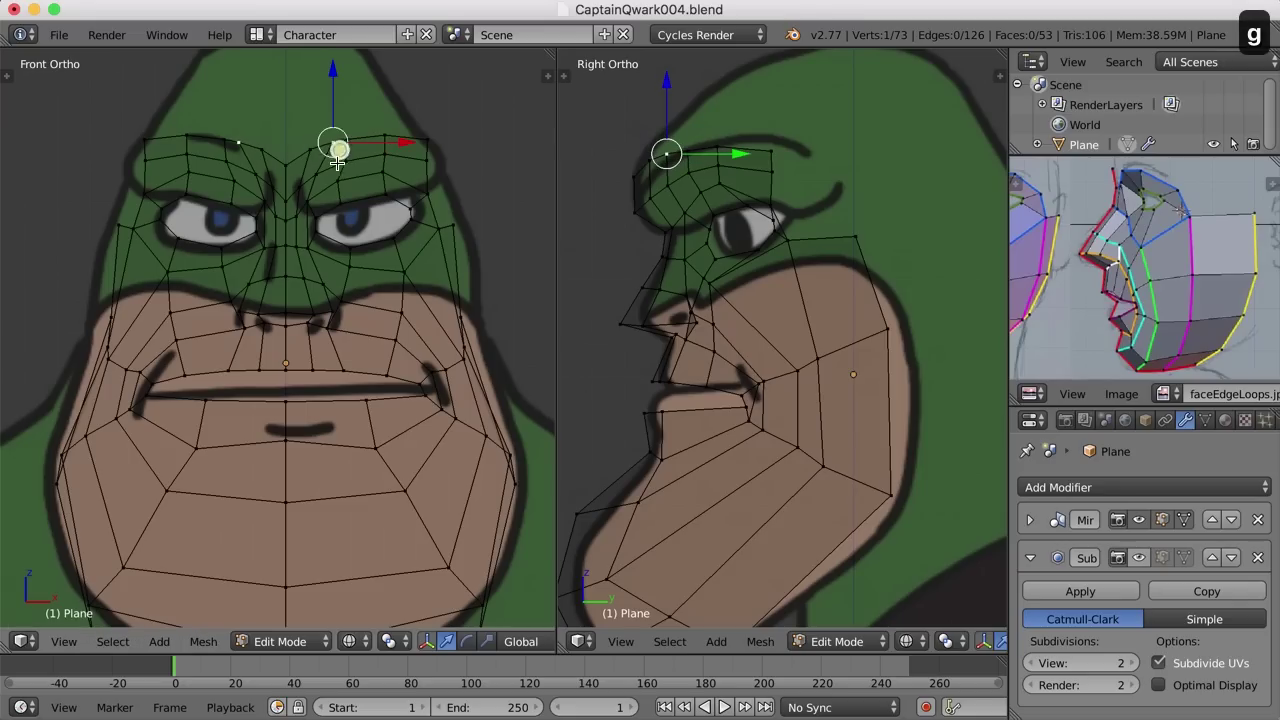
{"action": "key", "text": "g"}
{"action": "left_click", "coordinate": [363, 141]}
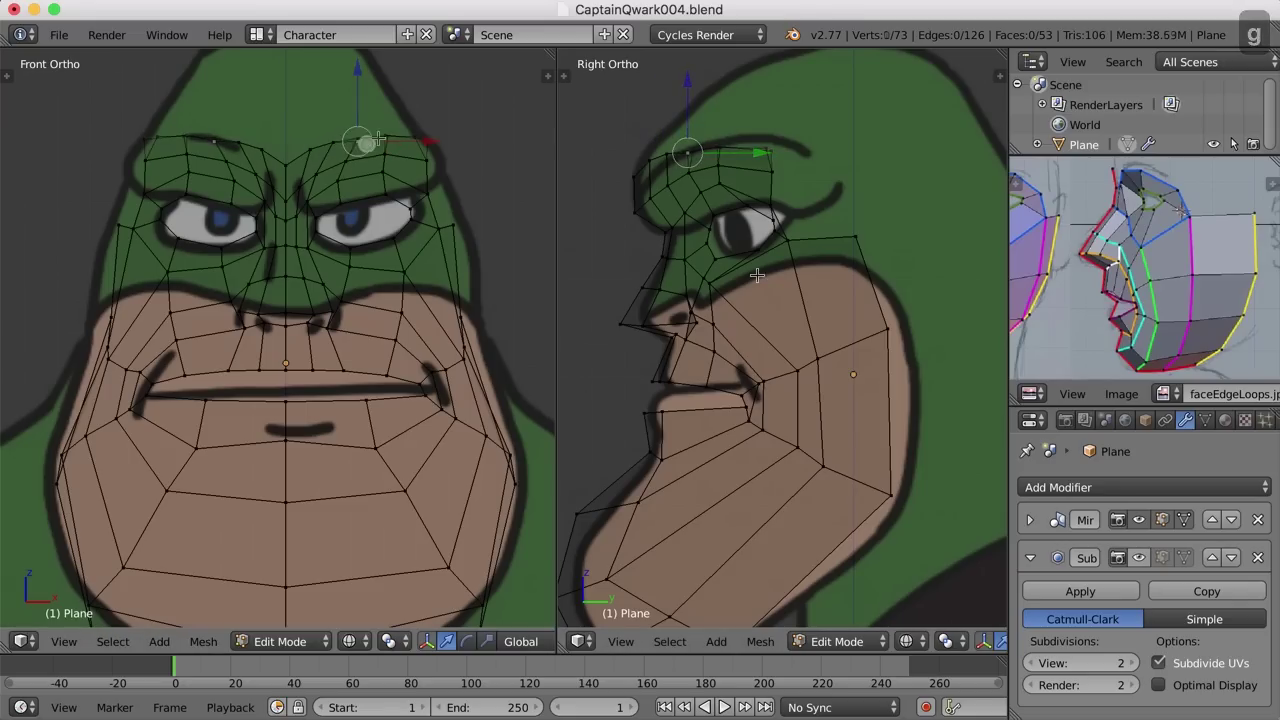
Deselect all and view the side view in 3D with solid shading.
{"action": "key", "text": "a"}
{"action": "mouse_move", "coordinate": [714, 261]}
{"action": "middle_mouse_down"}
{"action": "mouse_move", "coordinate": [749, 263]}
{"action": "mouse_move", "coordinate": [700, 290]}
{"action": "mouse_move", "coordinate": [735, 302]}
{"action": "mouse_move", "coordinate": [720, 311]}
{"action": "mouse_move", "coordinate": [710, 300]}
{"action": "mouse_move", "coordinate": [723, 255]}
{"action": "mouse_move", "coordinate": [682, 267]}
{"action": "middle_mouse_up"}
{"action": "key", "text": "z"}
{"action": "scroll", "coordinate": [750, 279], "scroll_direction": "down", "scroll_amount": 3}
{"action": "scroll", "coordinate": [723, 251], "scroll_direction": "up", "scroll_amount": 3}
Select the nose-bridge vertex and nudge it sideways and along Y with the gizmo arrows.
{"action": "right_click", "coordinate": [700, 259]}
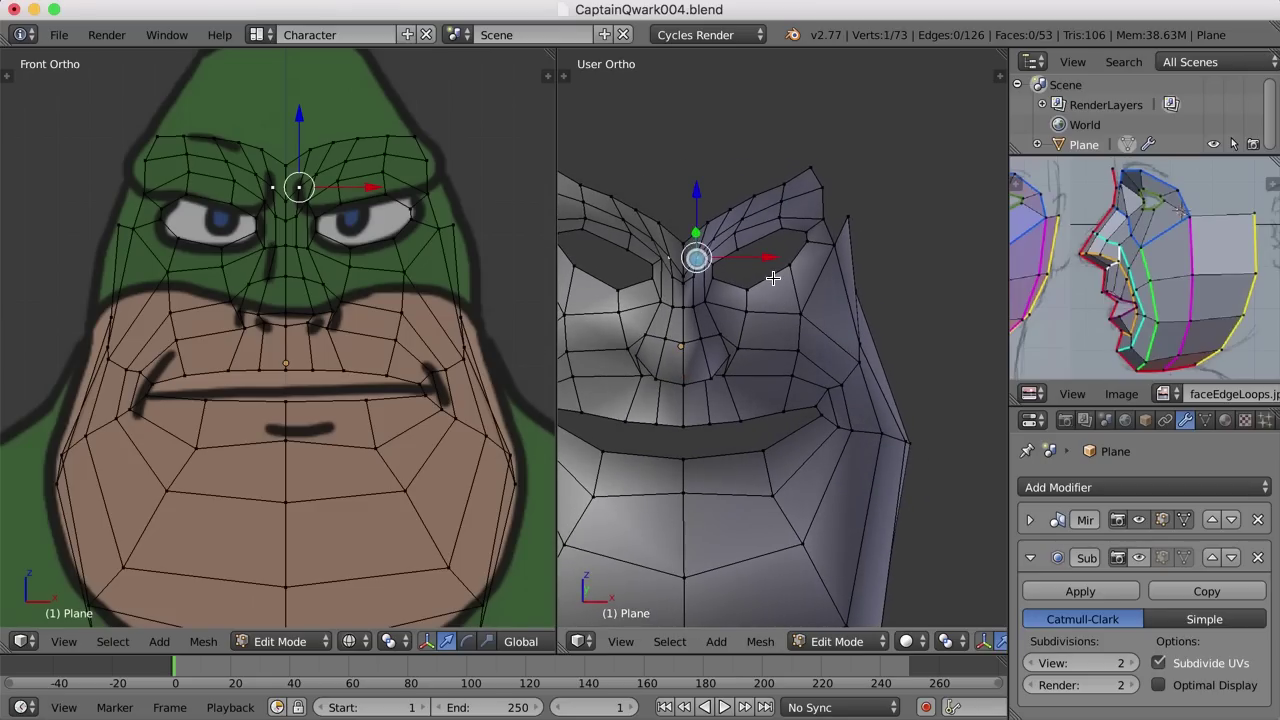
{"action": "middle_click_drag", "start_coordinate": [840, 288], "coordinate": [790, 286]}
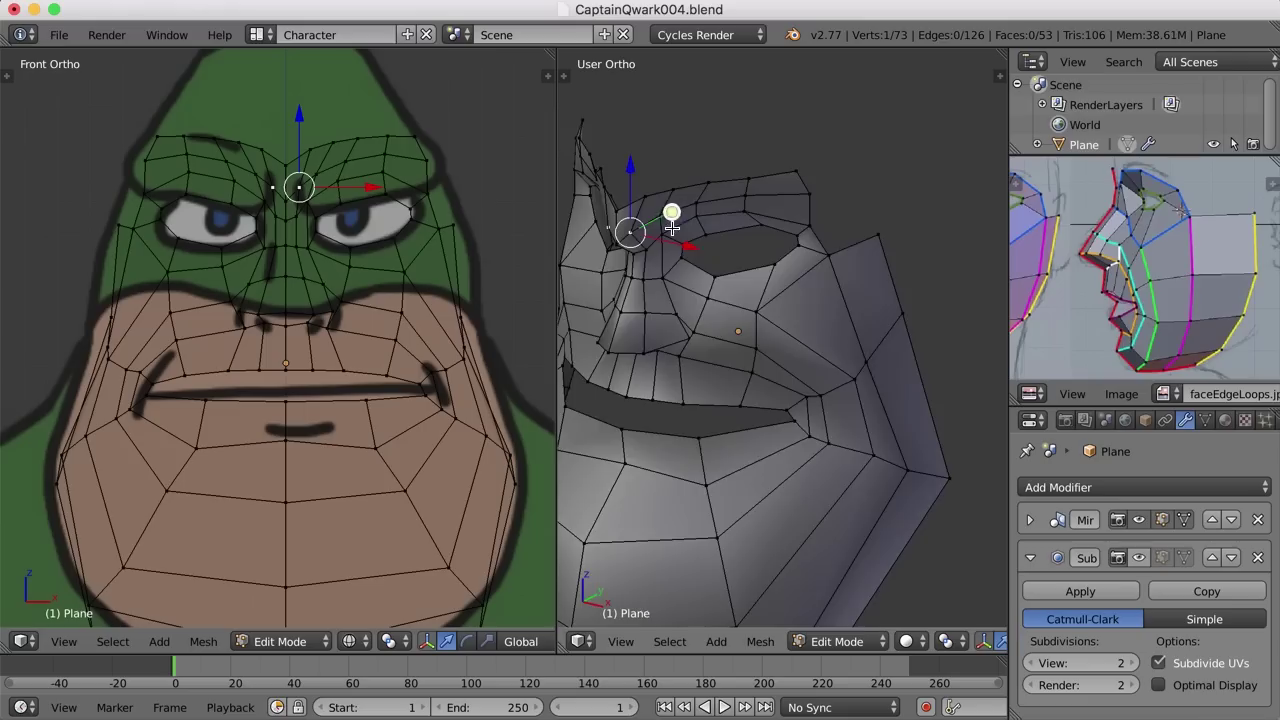
{"action": "middle_click_drag", "start_coordinate": [674, 209], "coordinate": [733, 240]}
{"action": "left_click_drag", "start_coordinate": [733, 240], "coordinate": [757, 249]}
{"action": "middle_click_drag", "start_coordinate": [757, 249], "coordinate": [706, 260]}
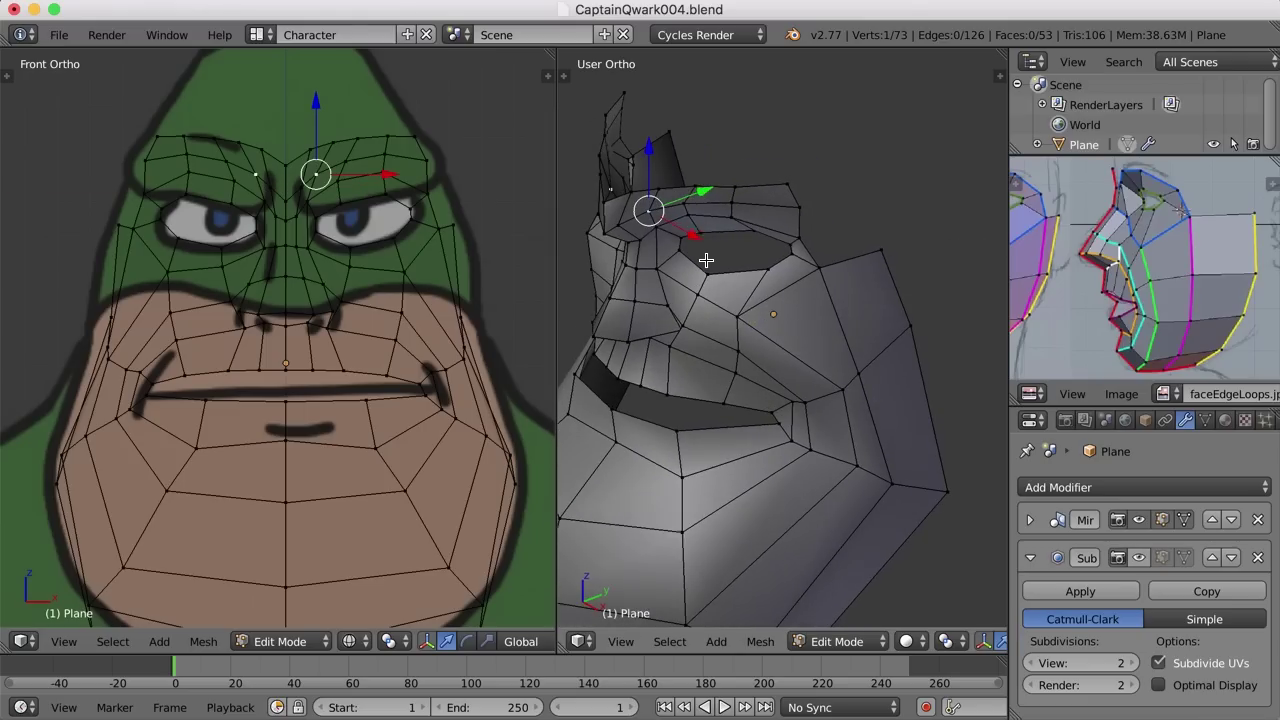
{"action": "left_click_drag", "start_coordinate": [700, 191], "coordinate": [694, 200]}
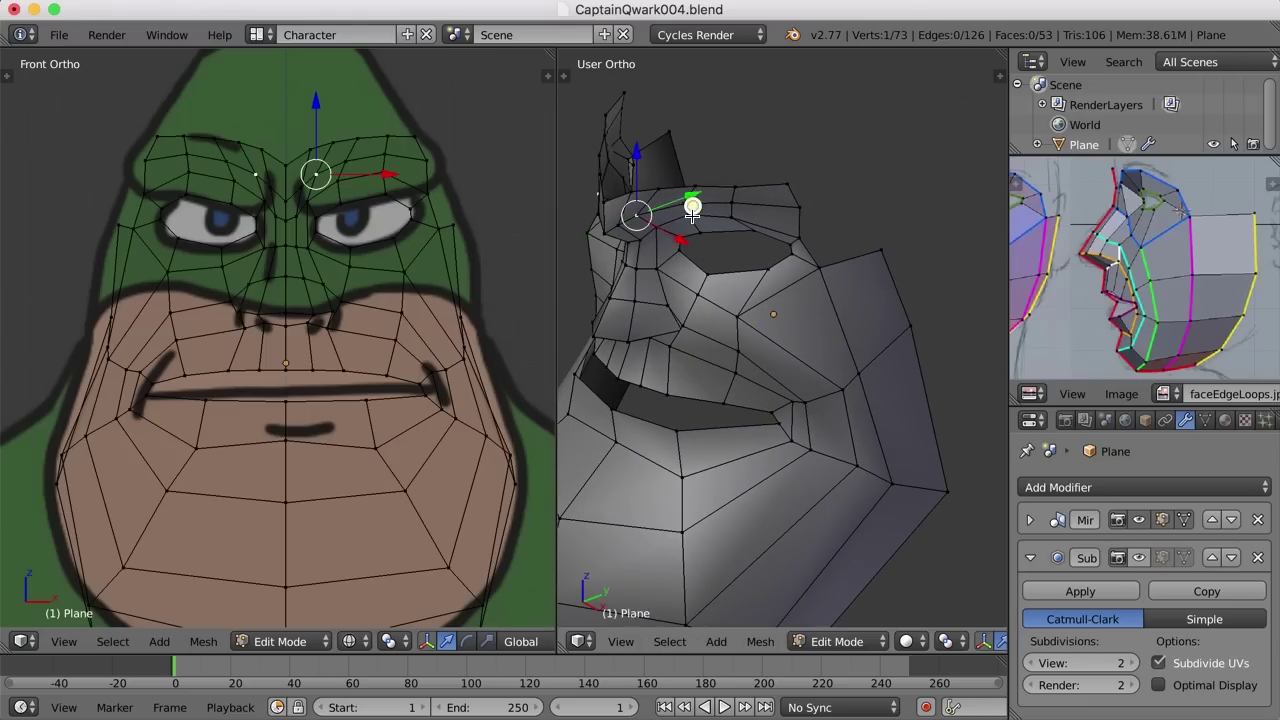
{"action": "middle_click_drag", "start_coordinate": [694, 200], "coordinate": [737, 268]}
{"action": "left_click_drag", "start_coordinate": [737, 268], "coordinate": [734, 271]}
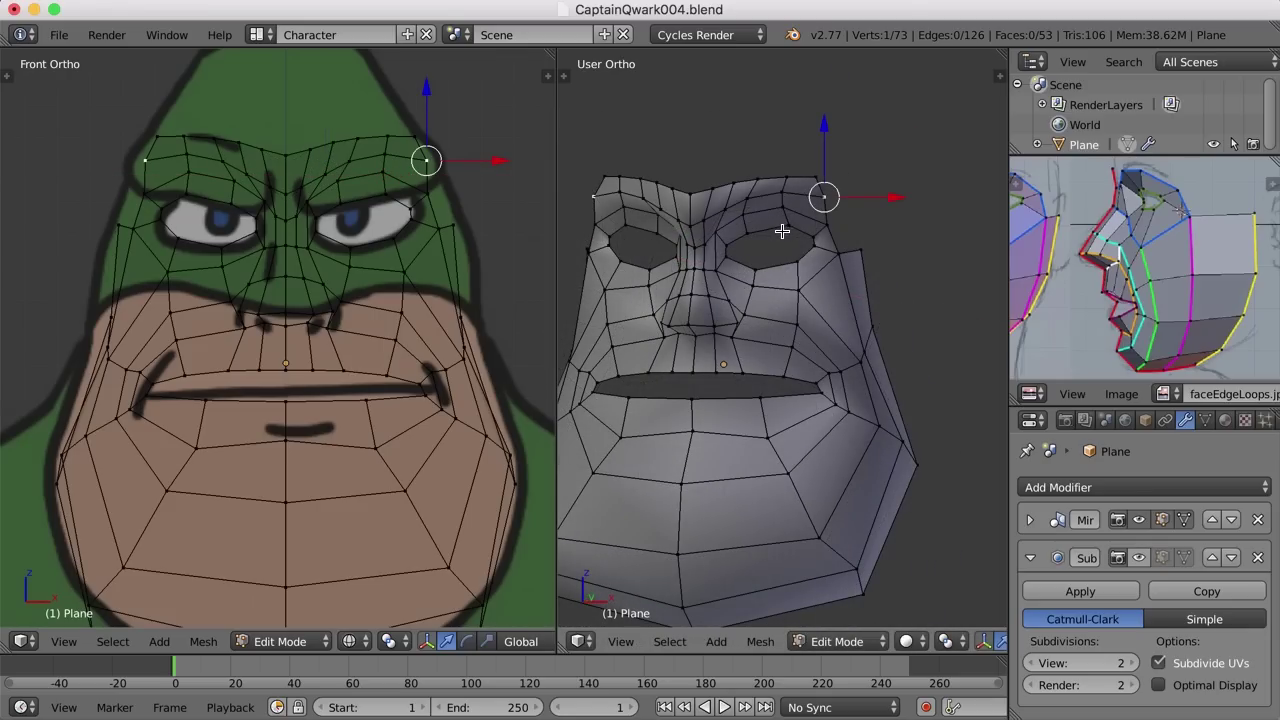
Return the right view to the side orthographic view in wireframe and check the head's depth.
{"action": "key", "text": "KP_3"}
{"action": "key", "text": "z"}
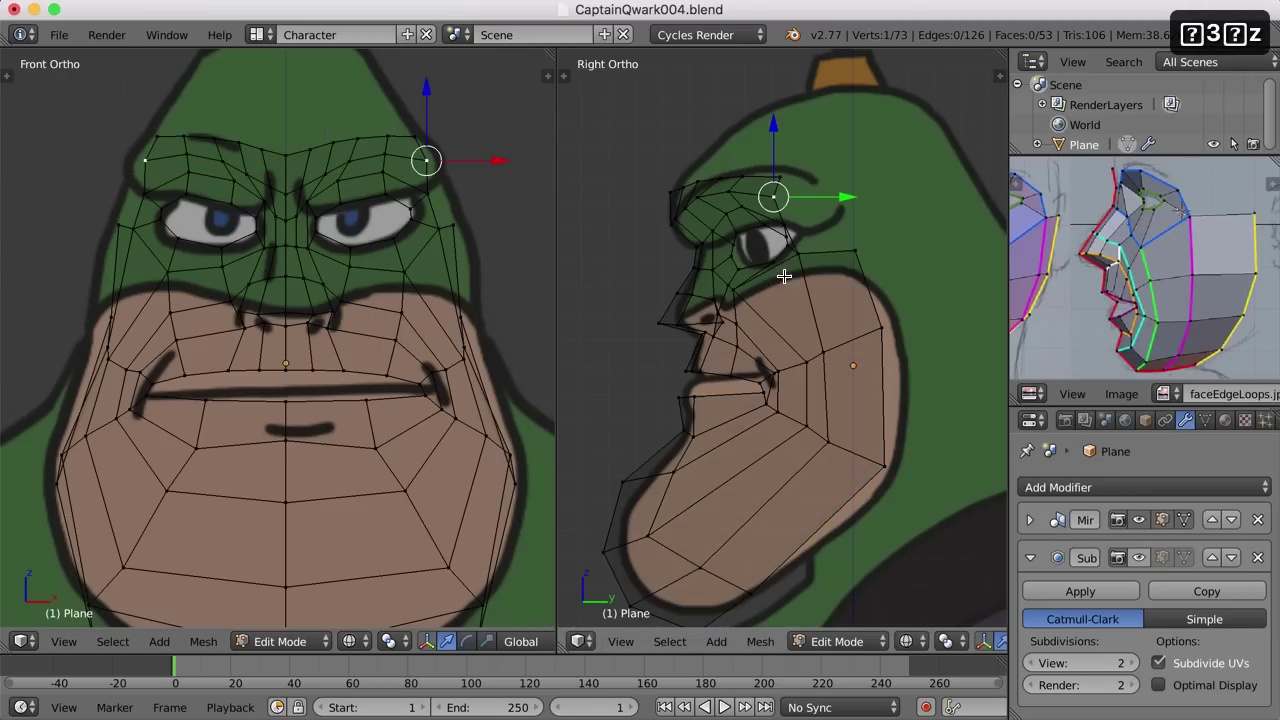
{"action": "scroll", "coordinate": [776, 310], "scroll_direction": "up", "scroll_amount": 3}
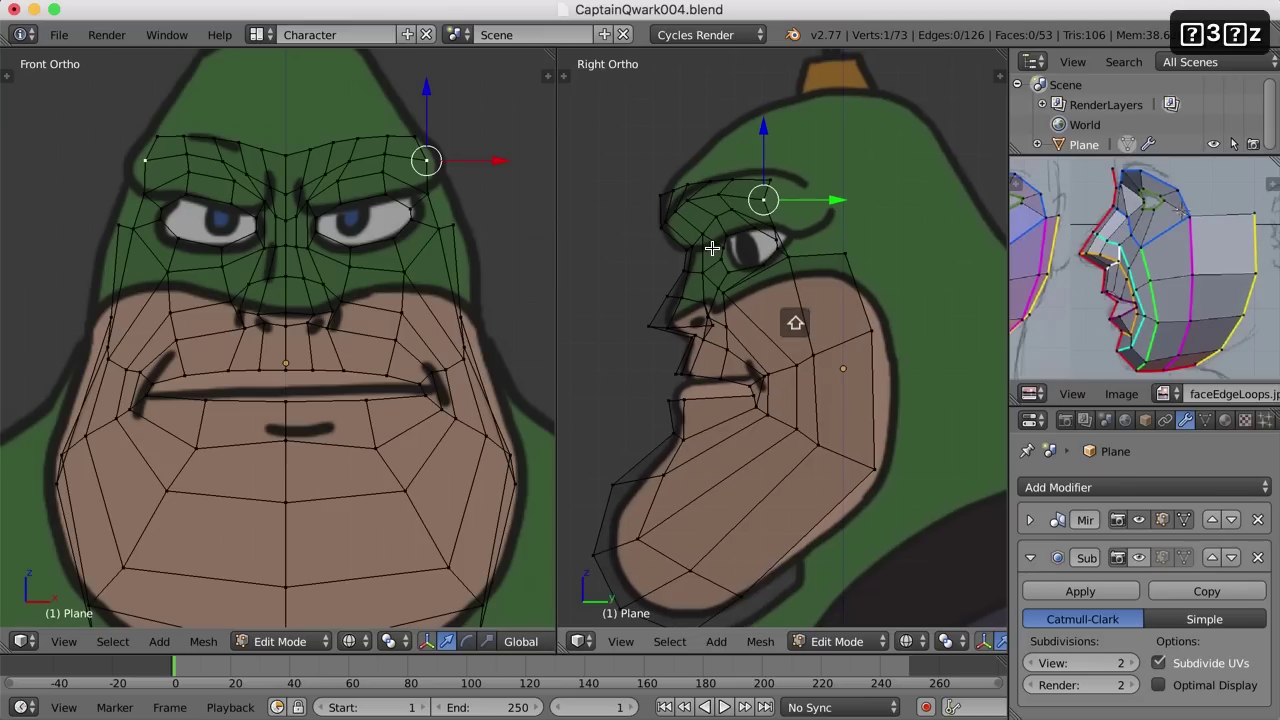
{"action": "middle_click_drag", "start_coordinate": [708, 237], "coordinate": [707, 188]}
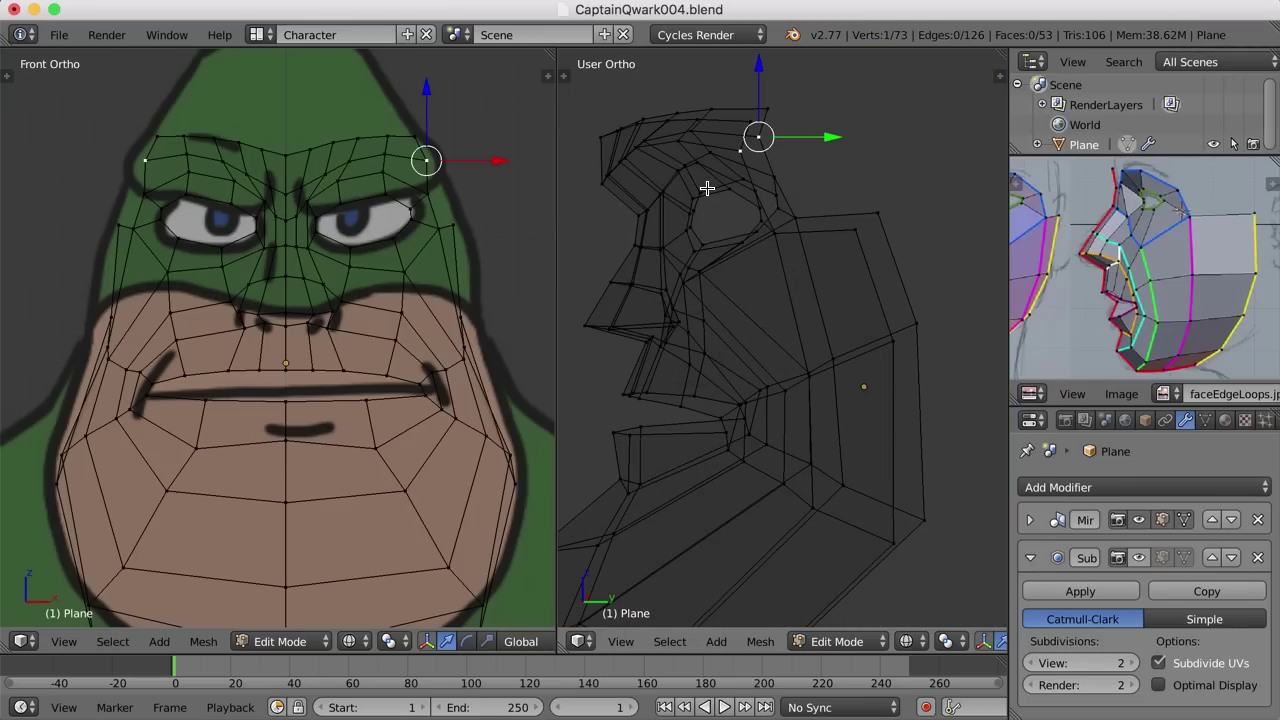
{"action": "key", "text": "3"}
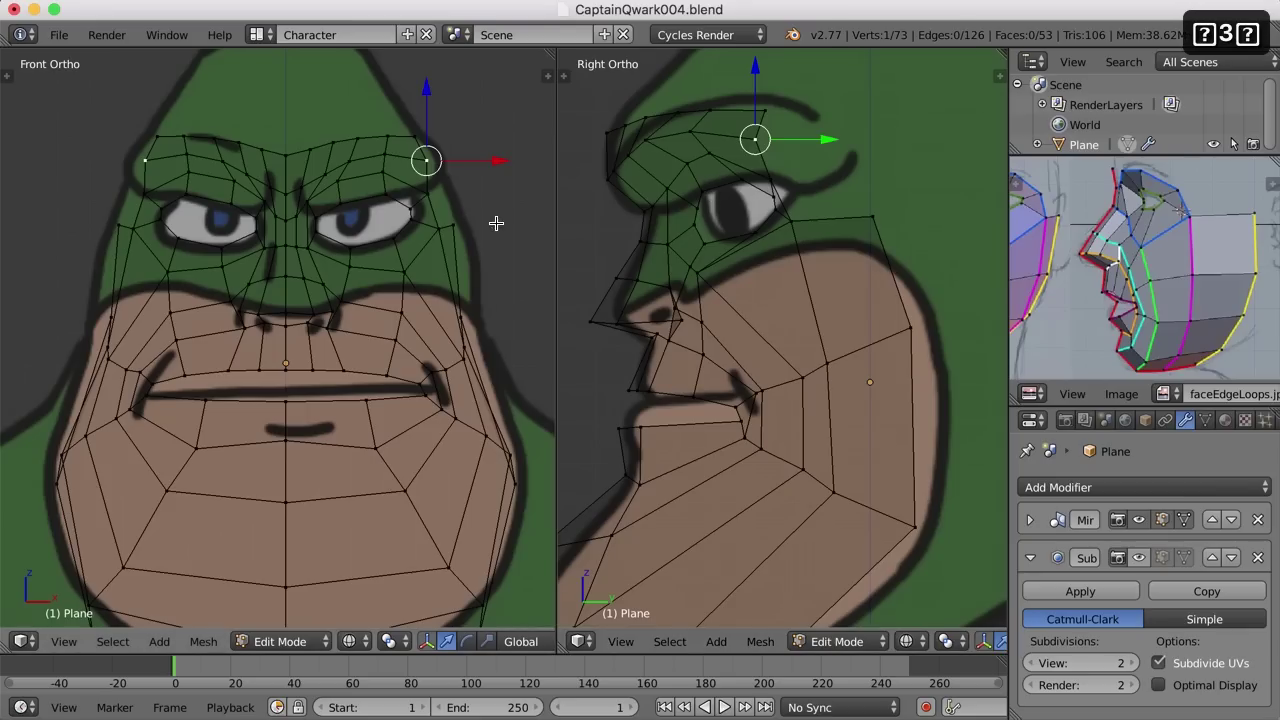
Select the top brow edge loop and extrude it upward over the forehead into a third row.
{"action": "right_click", "coordinate": [288, 154]}
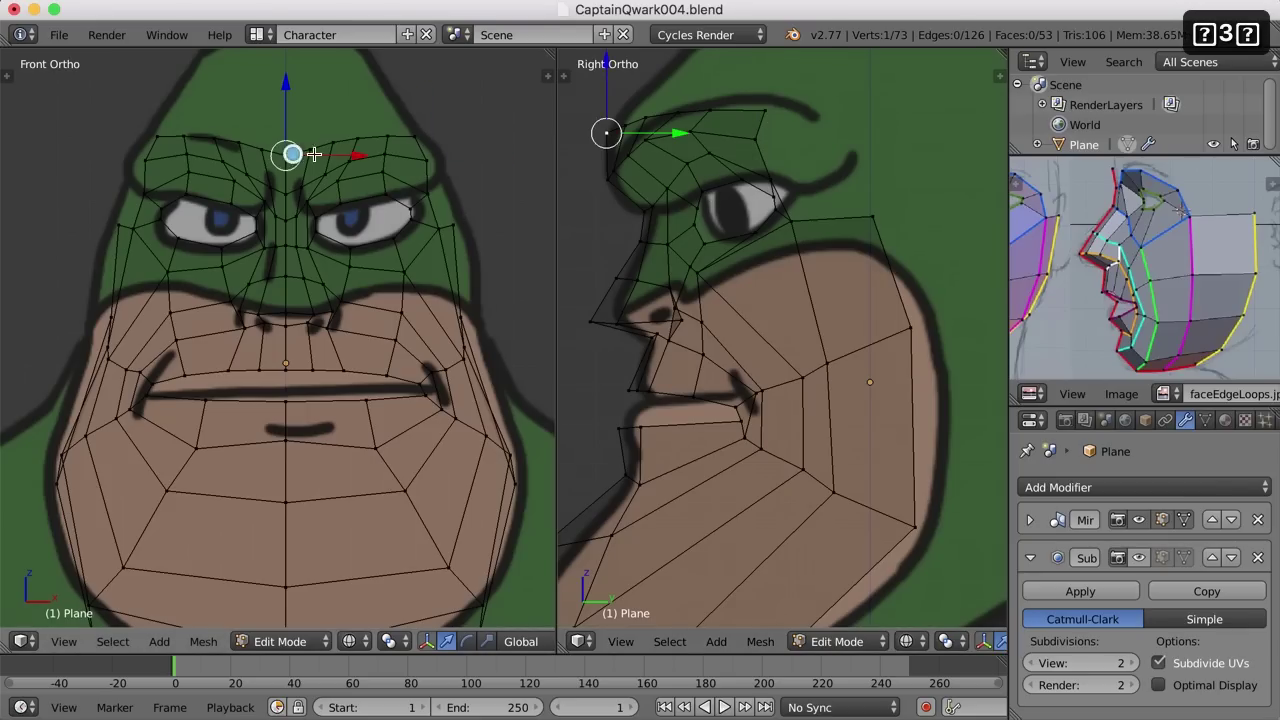
{"action": "right_click", "coordinate": [420, 137], "text": "alt"}
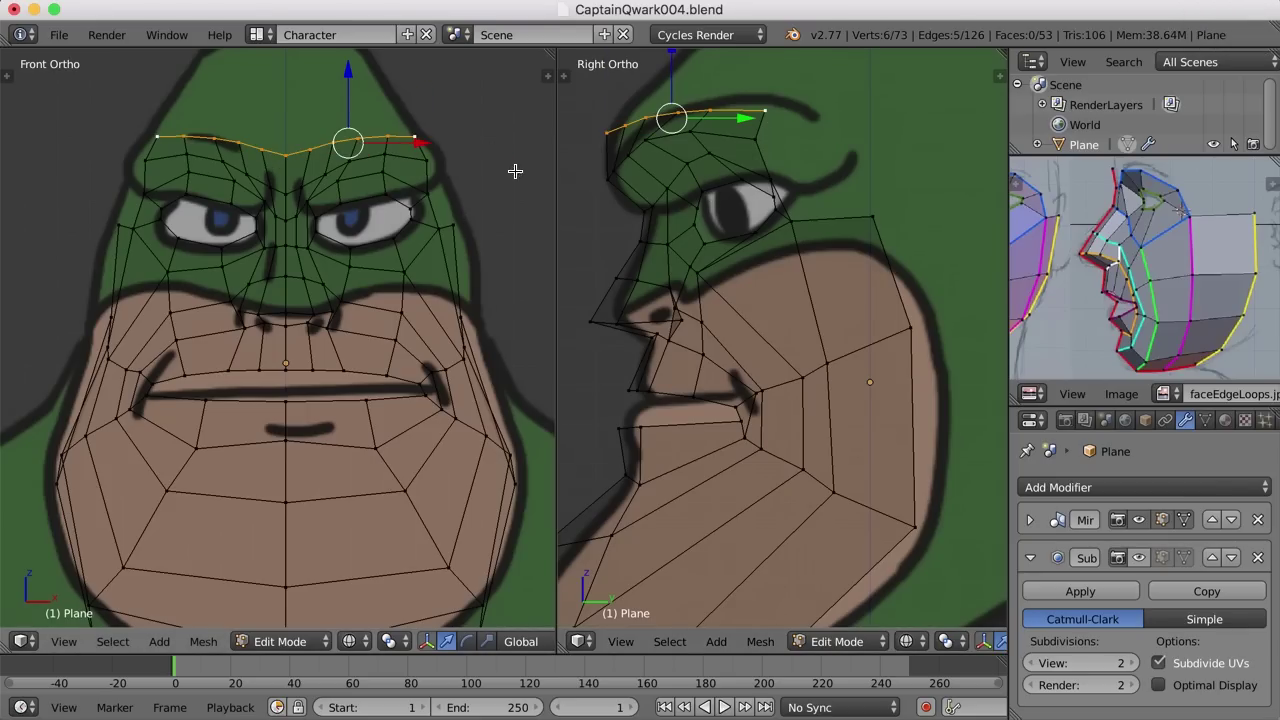
{"action": "scroll", "coordinate": [883, 197], "scroll_direction": "down", "scroll_amount": 1}
{"action": "middle_click_drag", "start_coordinate": [829, 197], "coordinate": [814, 232], "text": "shift"}
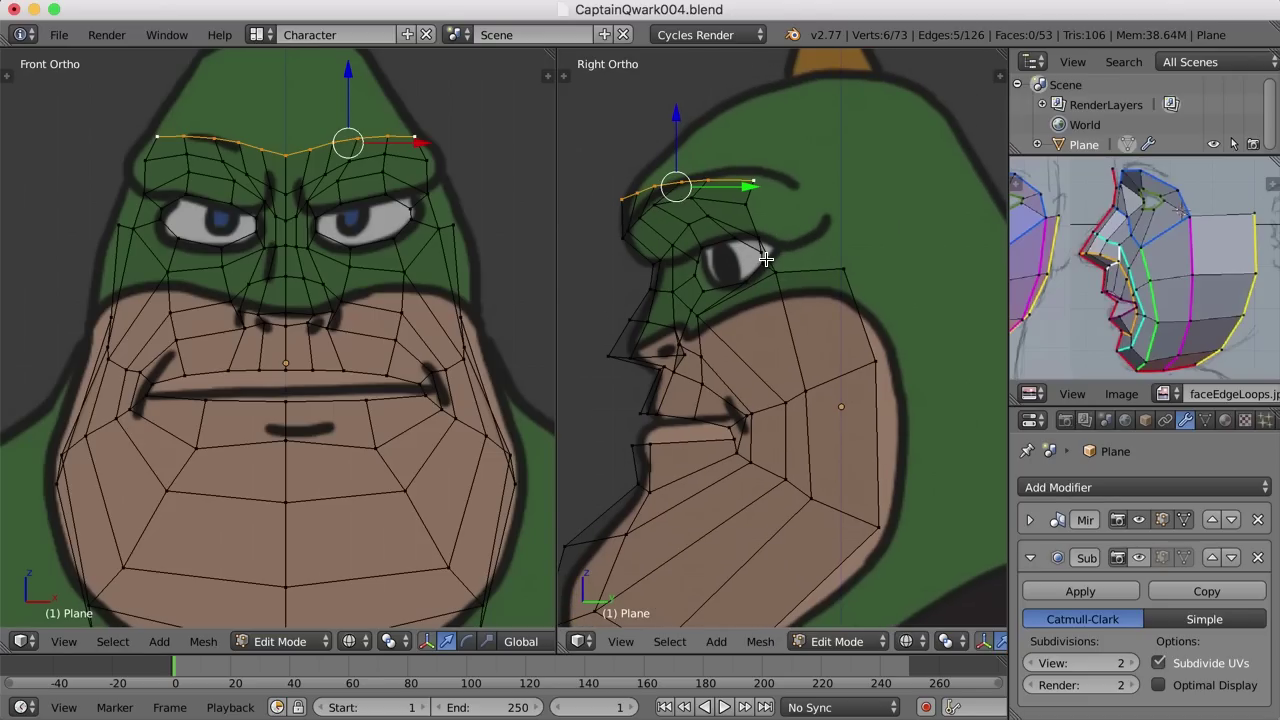
{"action": "key", "text": "e"}
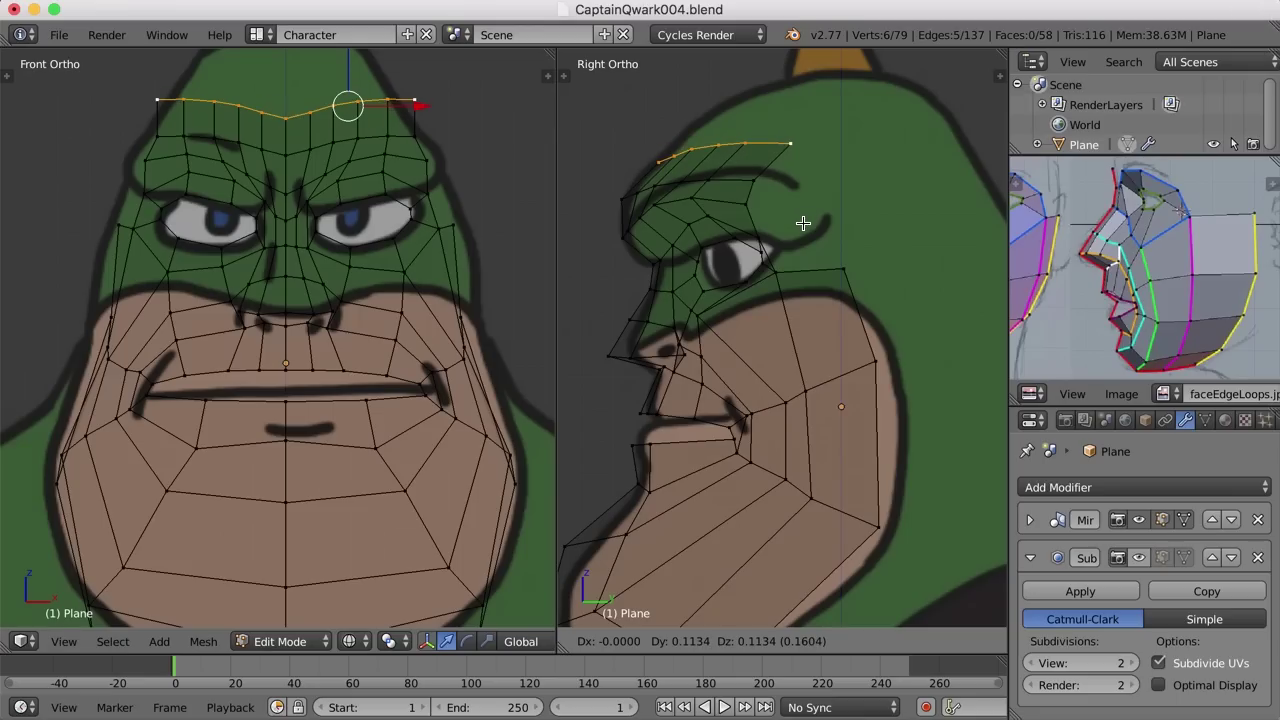
{"action": "left_click", "coordinate": [803, 223]}
{"action": "scroll", "coordinate": [386, 149], "scroll_direction": "up", "scroll_amount": 1}
{"action": "middle_click_drag", "start_coordinate": [386, 149], "coordinate": [386, 236], "text": "shift"}
{"action": "scroll", "coordinate": [386, 236], "scroll_direction": "up", "scroll_amount": 2}
{"action": "middle_click_drag", "start_coordinate": [463, 157], "coordinate": [466, 251], "text": "shift"}
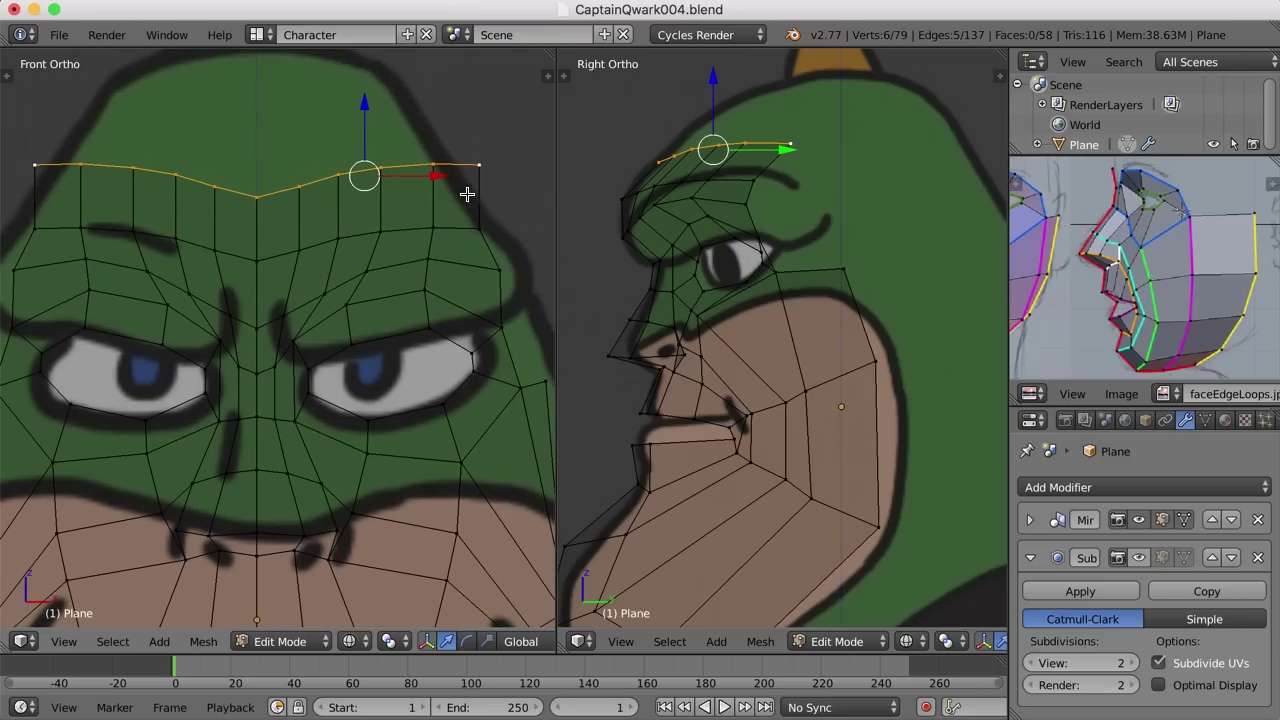
Move several vertices on the new top edge up and outward to round the forehead.
{"action": "right_click", "coordinate": [305, 186]}
{"action": "key", "text": "g"}
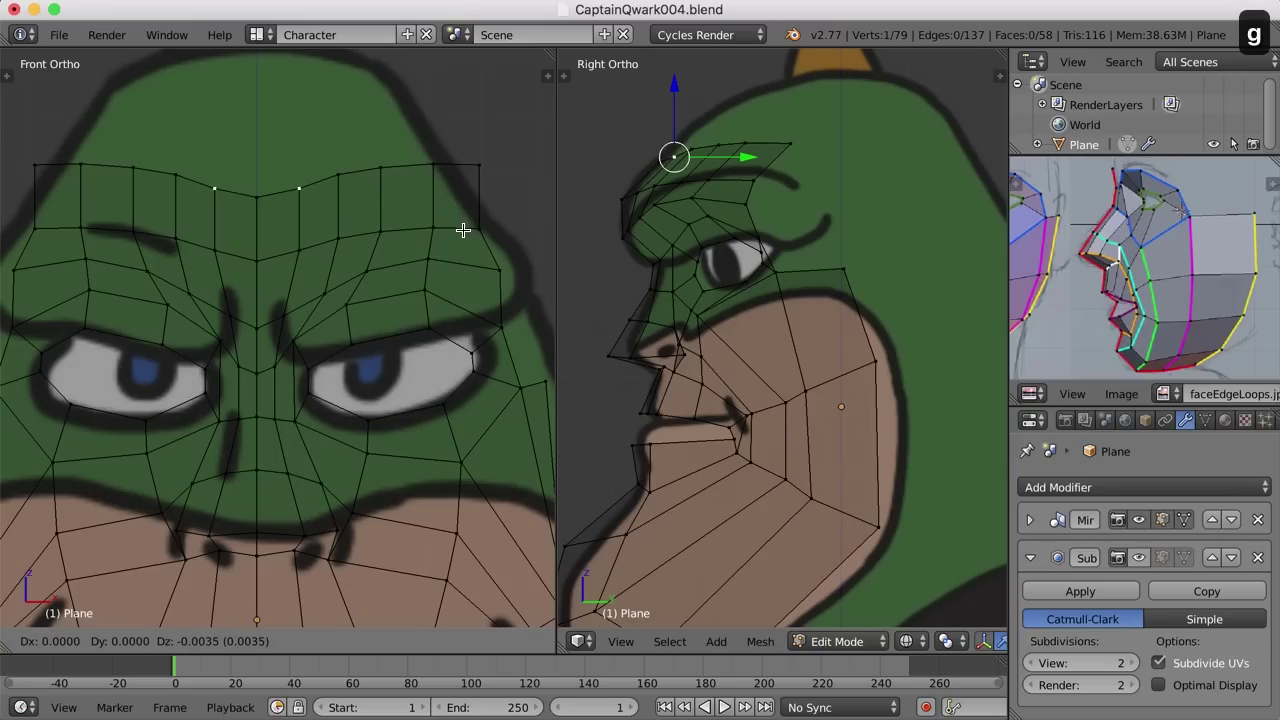
{"action": "left_click", "coordinate": [460, 231]}
{"action": "key", "text": "g"}
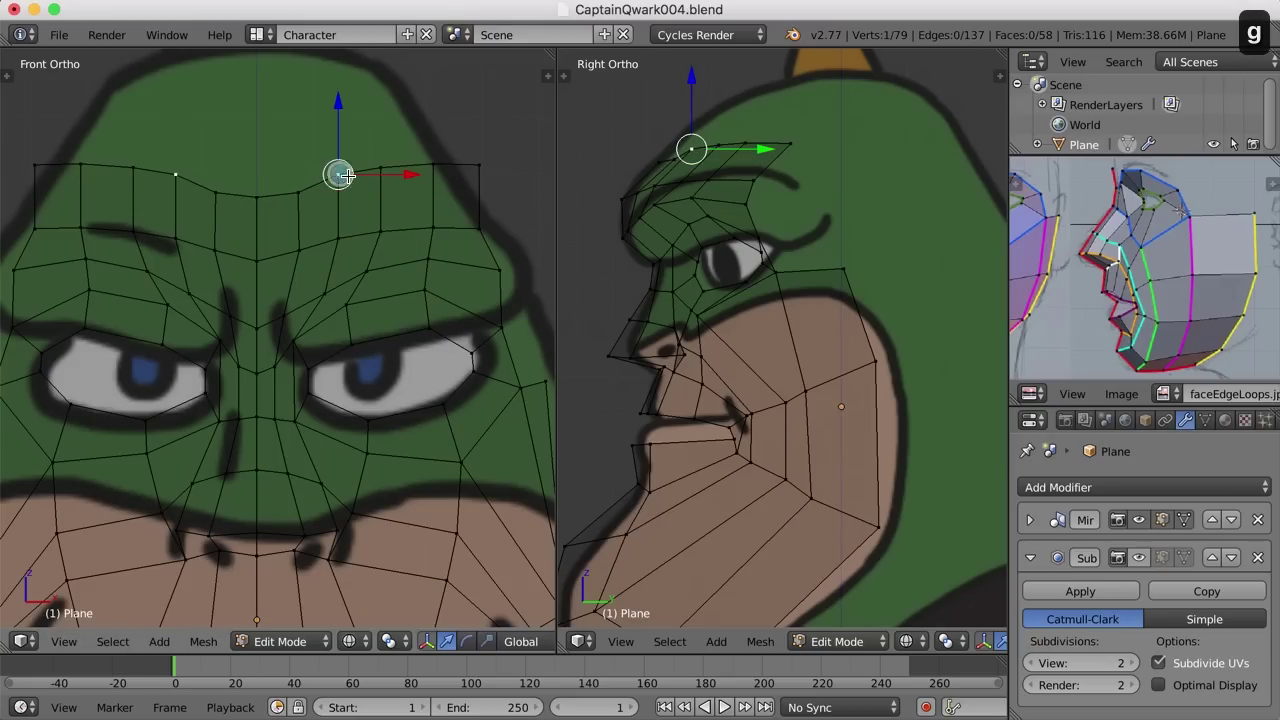
{"action": "left_click", "coordinate": [337, 185]}
{"action": "key", "text": "g"}
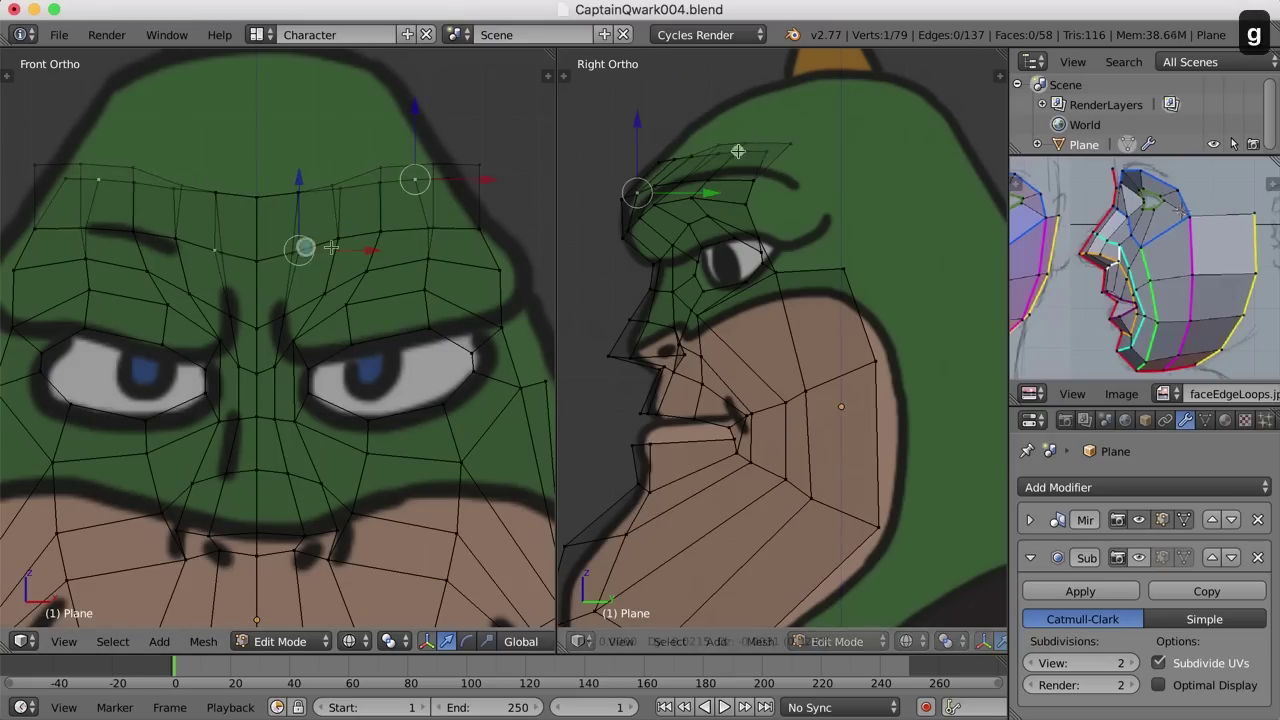
{"action": "left_click", "coordinate": [752, 195]}
Switch to solid shading in an angled view and reposition the top-centre forehead vertex.
{"action": "key", "text": "KP_8"}
{"action": "key", "text": "KP_8"}
{"action": "key", "text": "KP_8"}
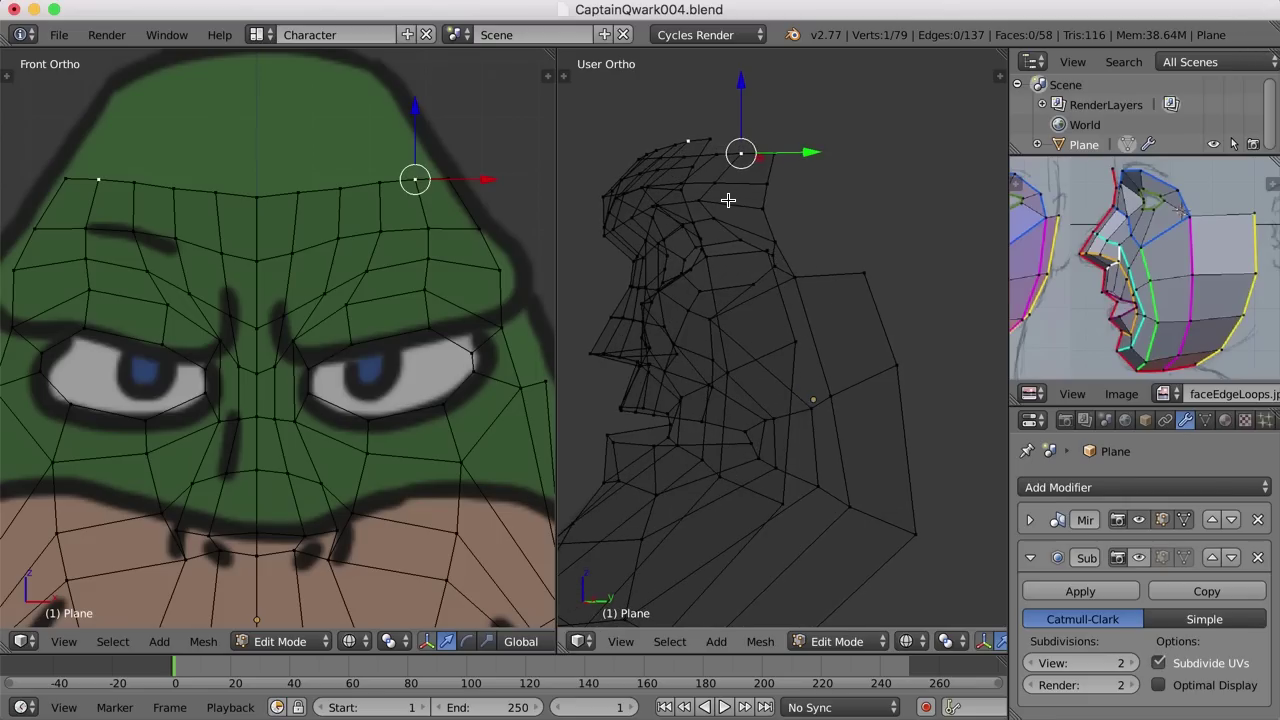
{"action": "key", "text": "z"}
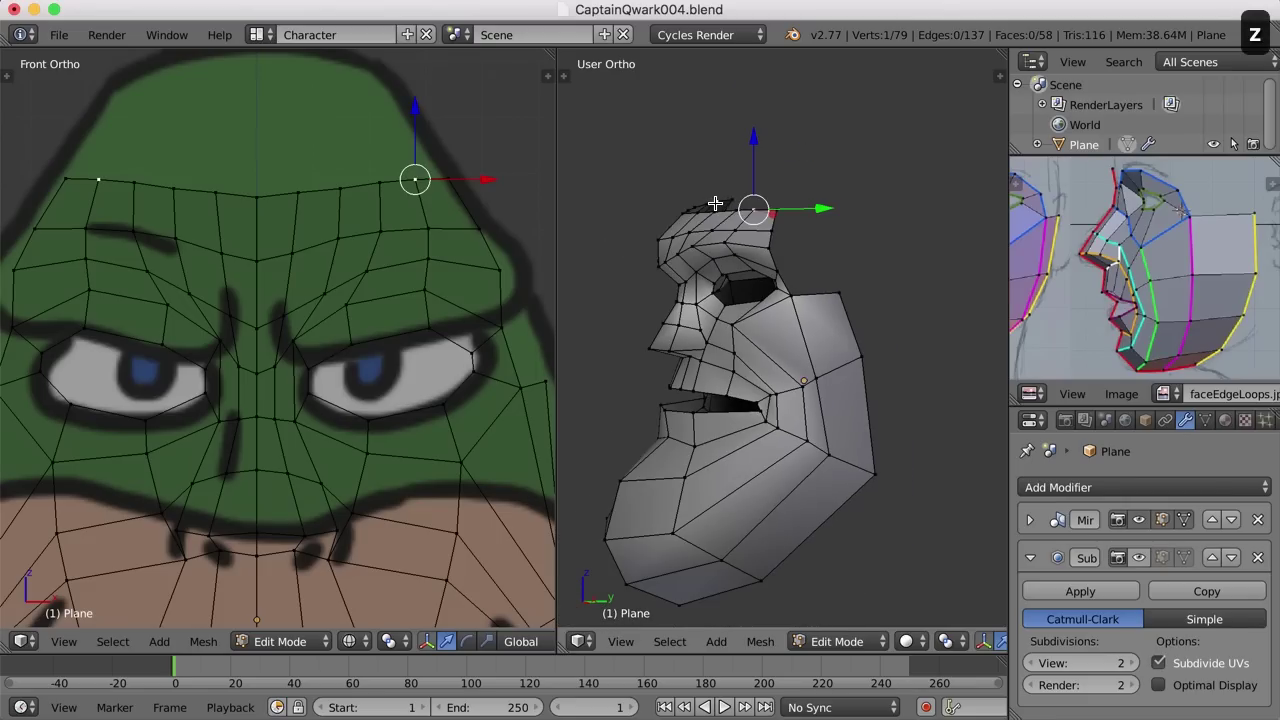
{"action": "middle_click_drag", "start_coordinate": [748, 328], "coordinate": [820, 297]}
{"action": "right_click", "coordinate": [749, 228]}
{"action": "middle_click_drag", "start_coordinate": [750, 227], "coordinate": [773, 228]}
{"action": "key", "text": "g"}
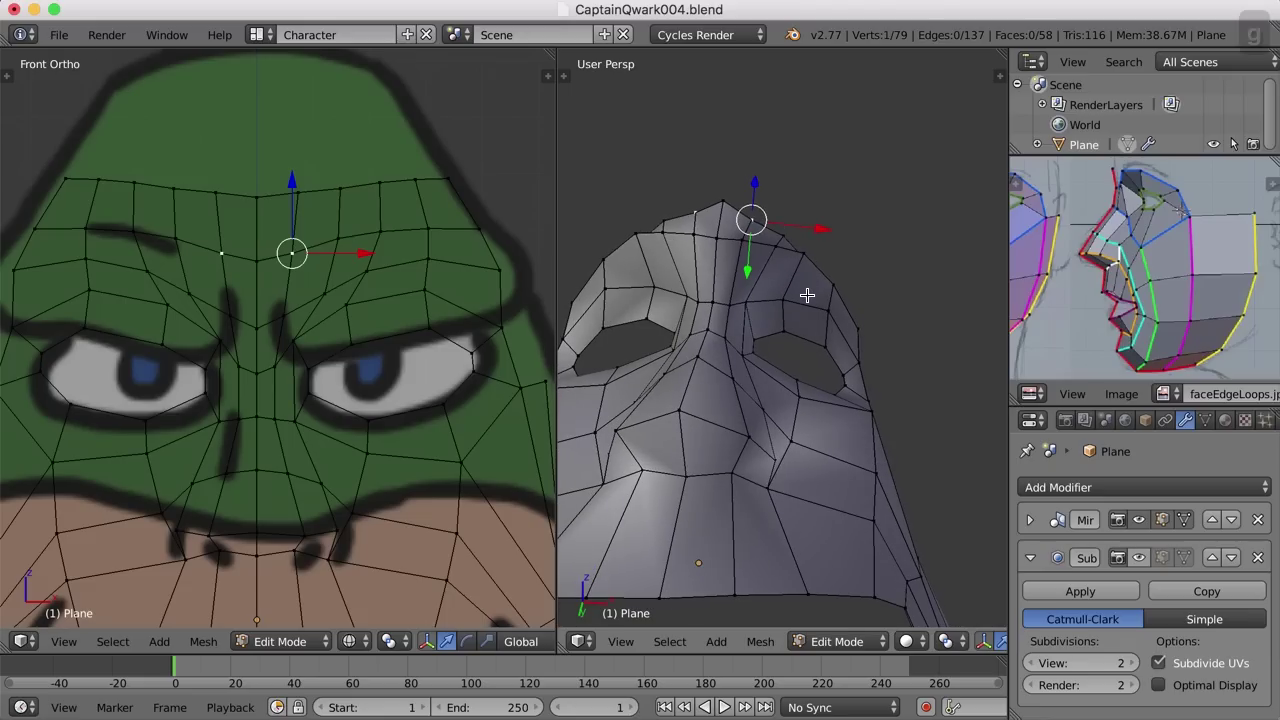
{"action": "left_click", "coordinate": [815, 289]}
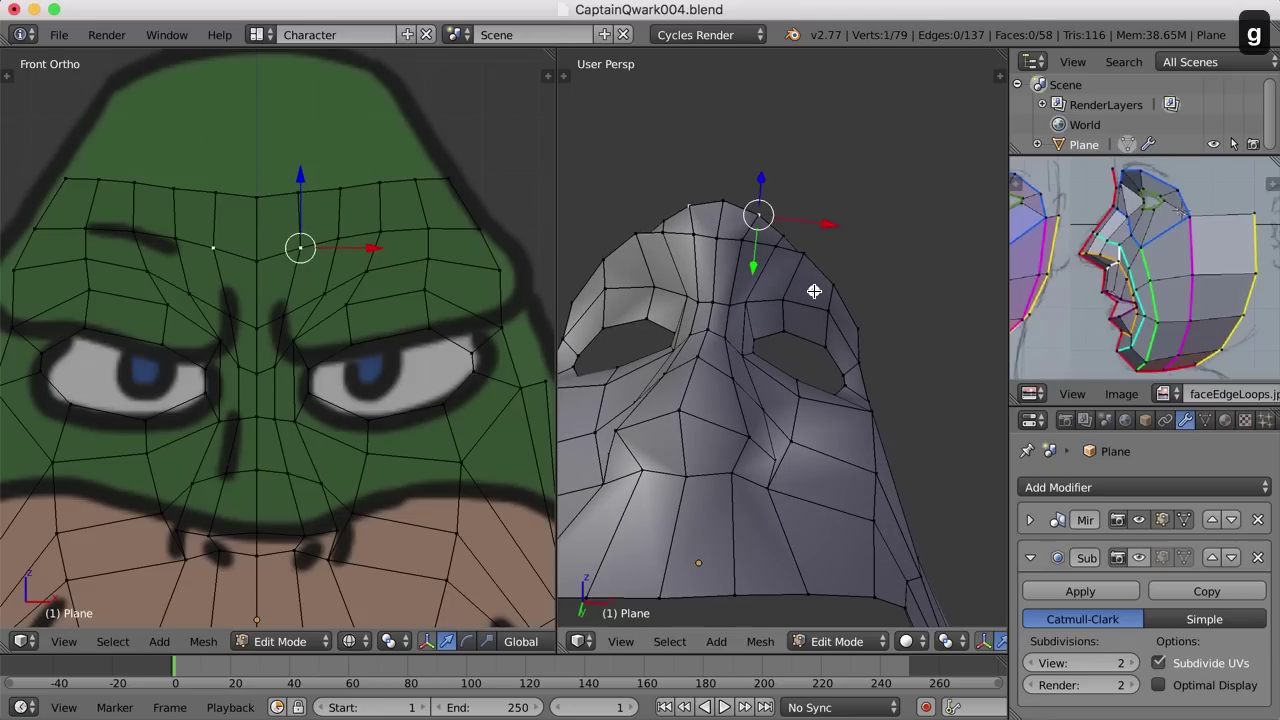
{"action": "mouse_move", "coordinate": [811, 289]}
{"action": "middle_mouse_down"}
{"action": "mouse_move", "coordinate": [794, 277]}
{"action": "mouse_move", "coordinate": [749, 286]}
{"action": "mouse_move", "coordinate": [772, 303]}
{"action": "mouse_move", "coordinate": [803, 266]}
{"action": "mouse_move", "coordinate": [827, 304]}
{"action": "middle_mouse_up"}
{"action": "right_click", "coordinate": [789, 250]}
Finish moving the top forehead vertex and select the vertex between the eyes.
{"action": "key", "text": "g"}
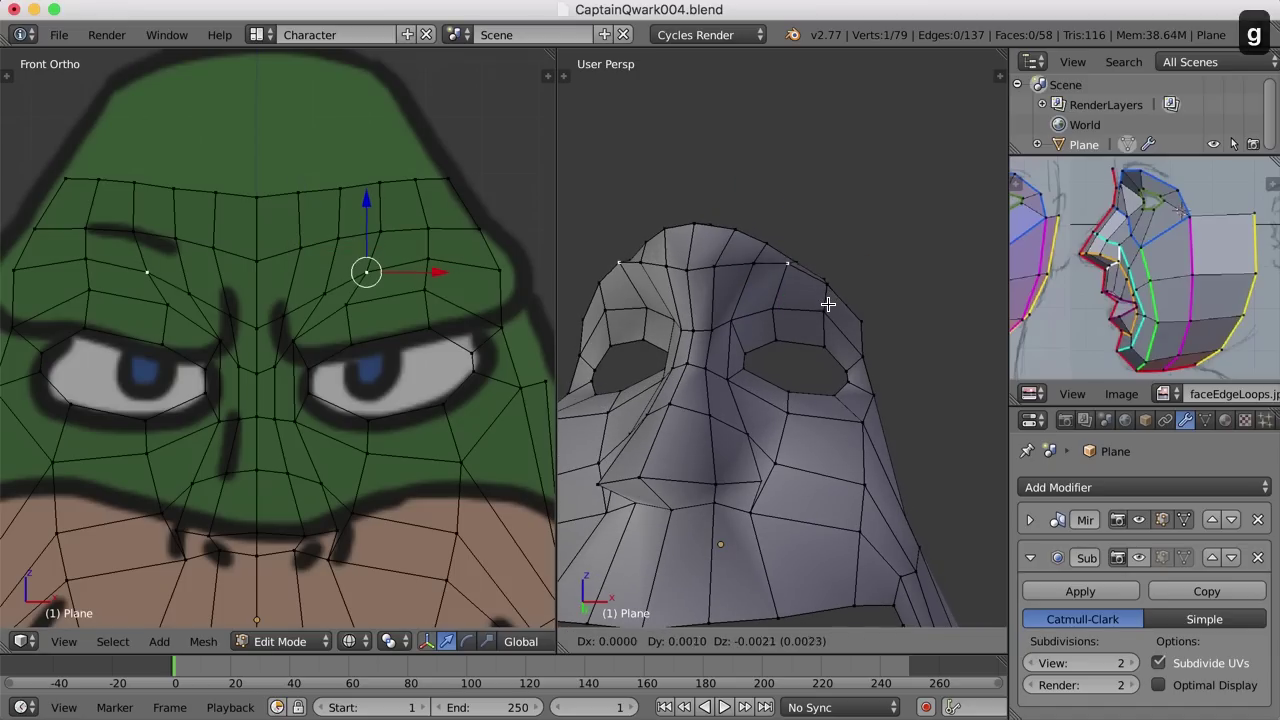
{"action": "left_click", "coordinate": [829, 304]}
{"action": "right_click", "coordinate": [749, 300]}
{"action": "middle_click_drag", "start_coordinate": [820, 296], "coordinate": [866, 410]}
{"action": "scroll", "coordinate": [749, 300], "scroll_direction": "down", "scroll_amount": 3}
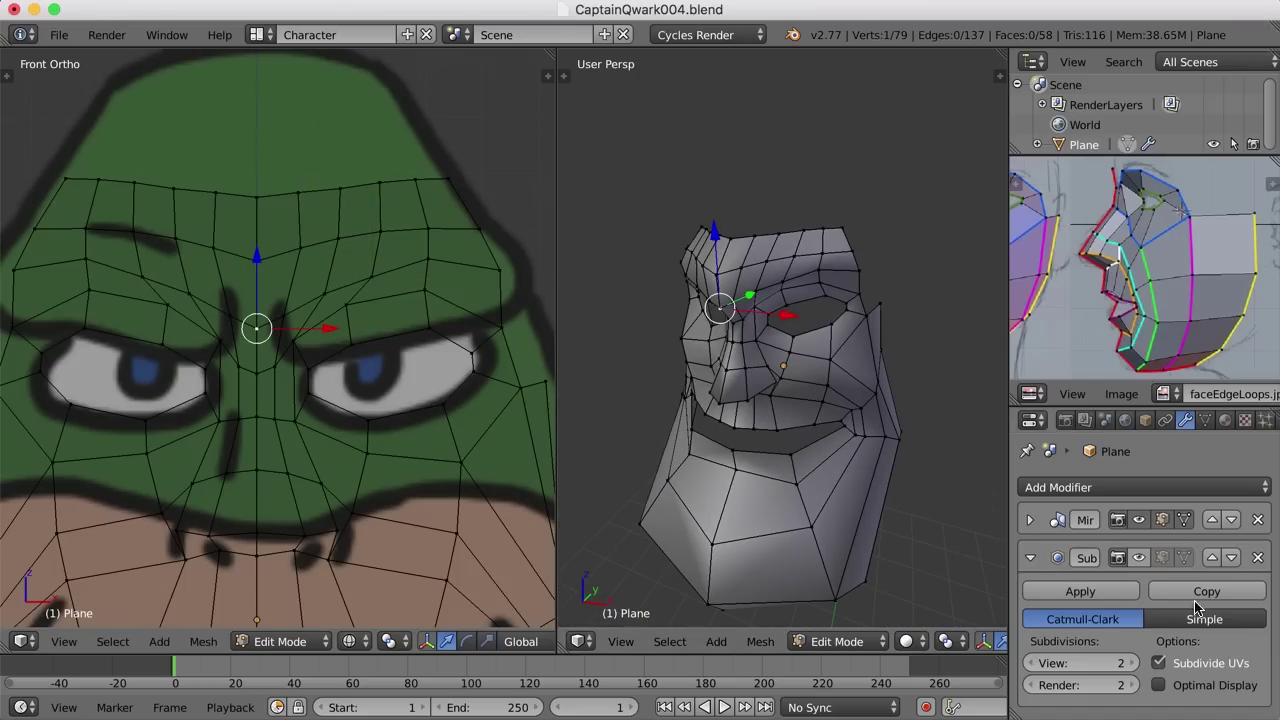
Enable the Subsurf modifier's viewport display and preview the smoothed head in Object Mode.
{"action": "left_click", "coordinate": [1140, 558]}
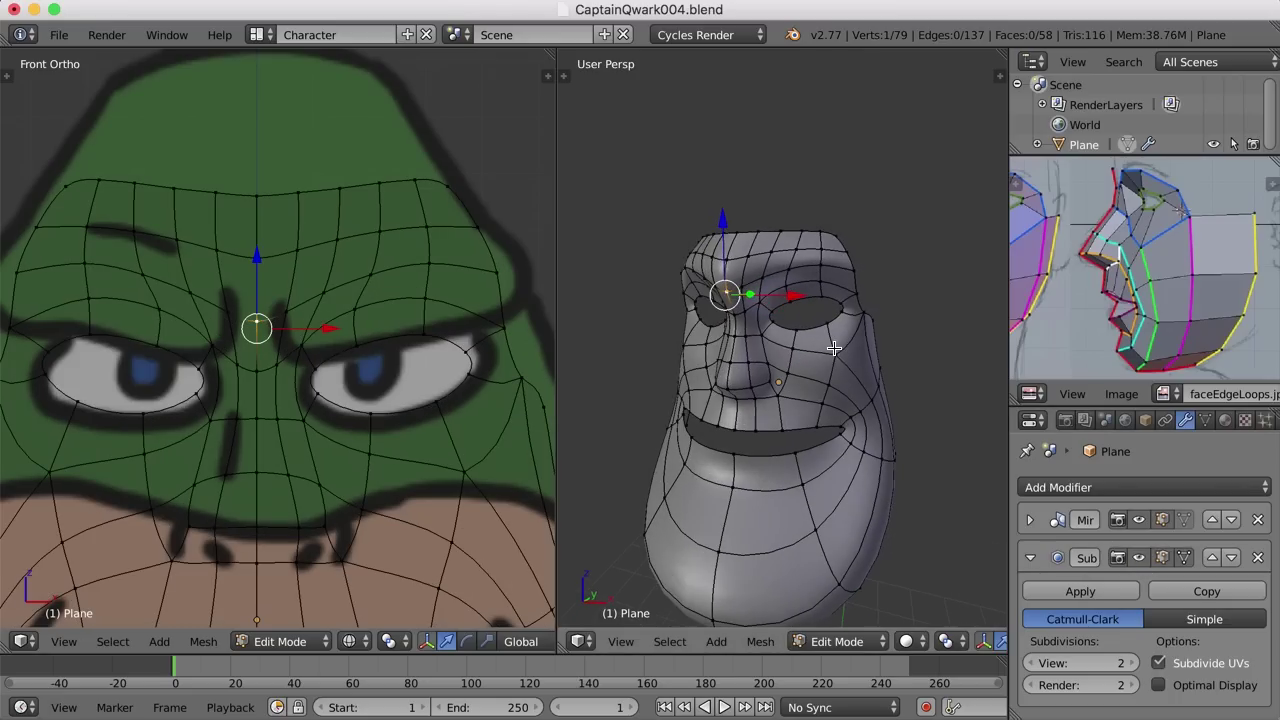
{"action": "key", "text": "Tab"}
{"action": "mouse_move", "coordinate": [820, 366]}
{"action": "middle_mouse_down"}
{"action": "mouse_move", "coordinate": [891, 354]}
{"action": "mouse_move", "coordinate": [836, 364]}
{"action": "middle_mouse_up"}
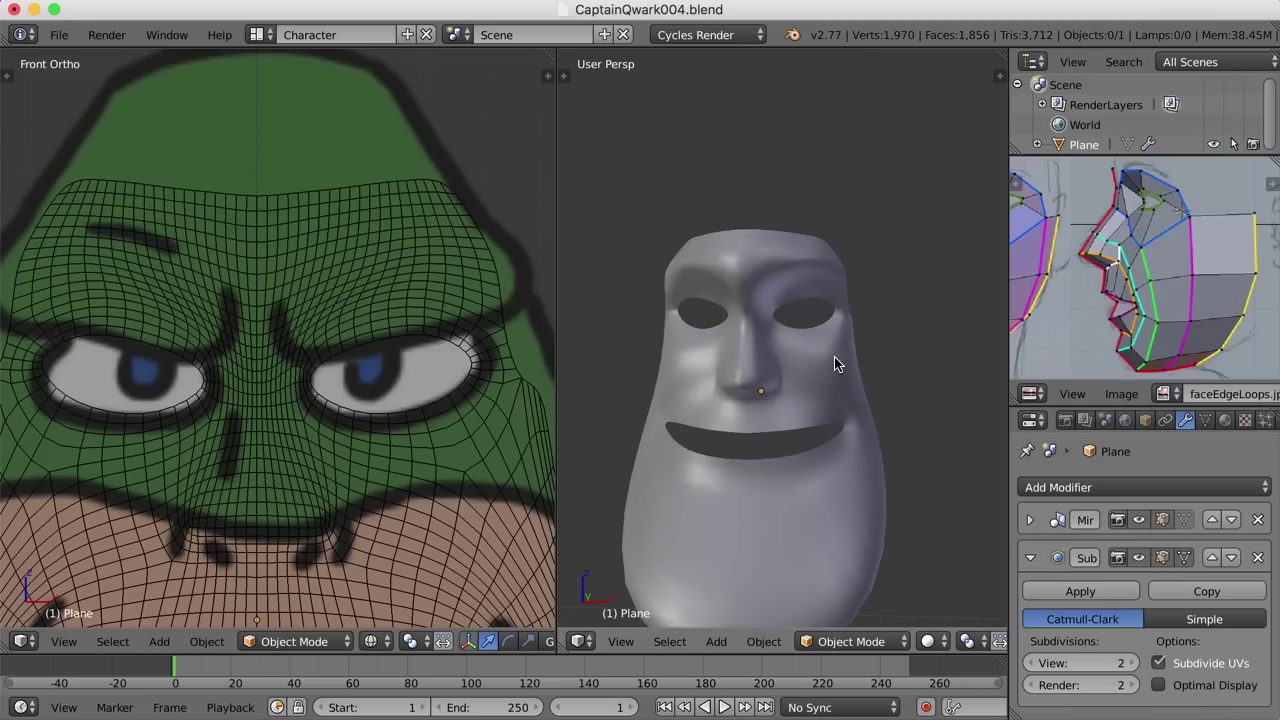
{"action": "key", "text": "Tab"}
{"action": "middle_click_drag", "start_coordinate": [809, 346], "coordinate": [806, 289]}
Shift several brow vertices along the Y and X axes with the transform gizmo.
{"action": "right_click", "coordinate": [765, 302]}
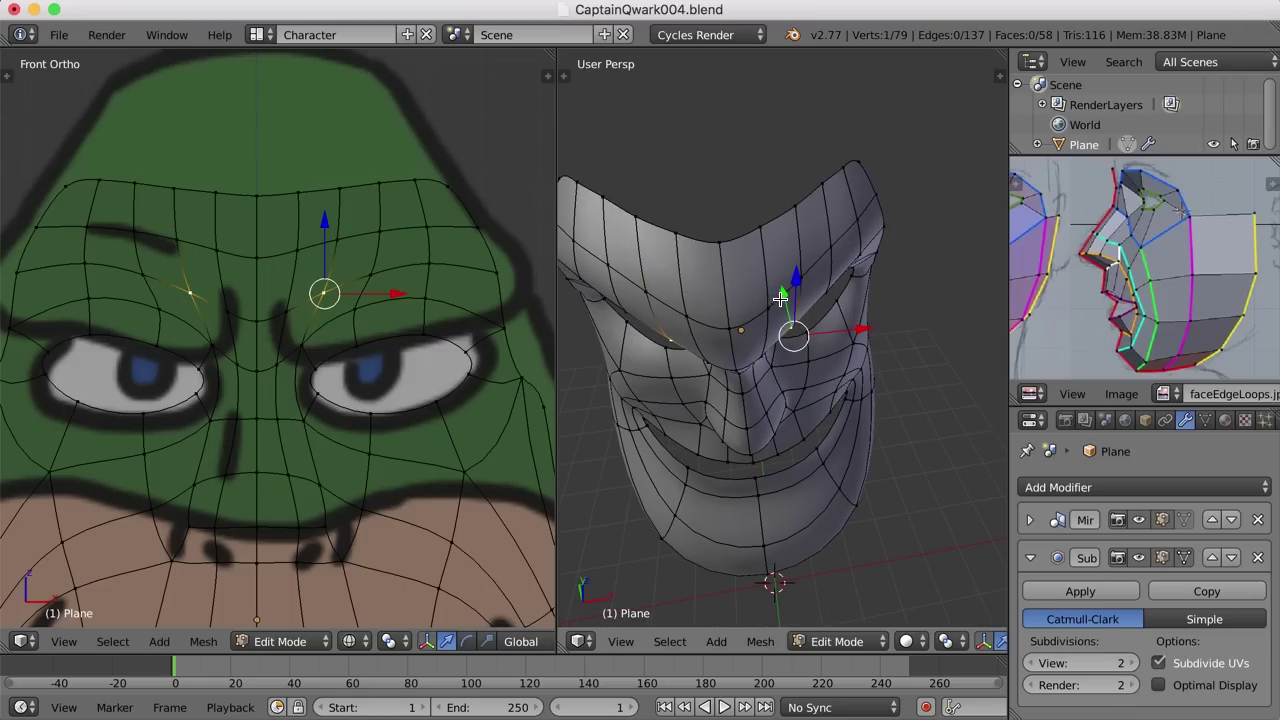
{"action": "left_click_drag", "start_coordinate": [780, 298], "coordinate": [780, 309]}
{"action": "right_click", "coordinate": [778, 356]}
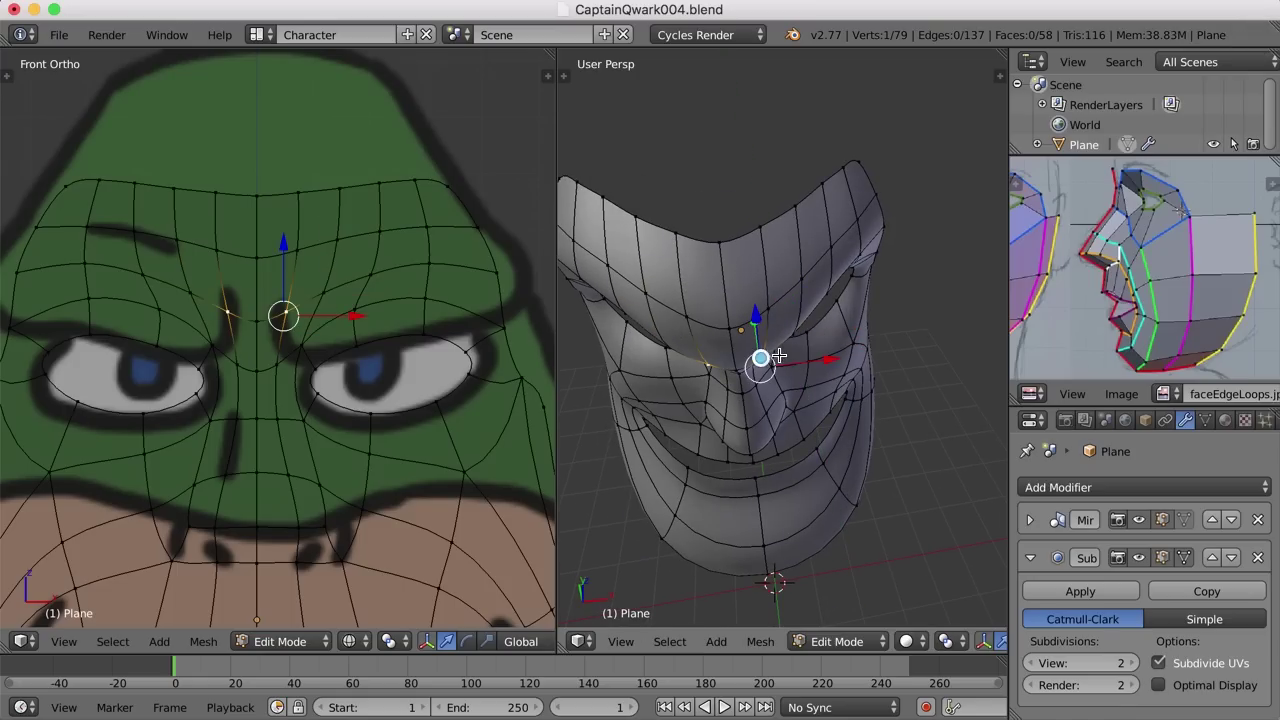
{"action": "middle_click_drag", "start_coordinate": [756, 336], "coordinate": [730, 297]}
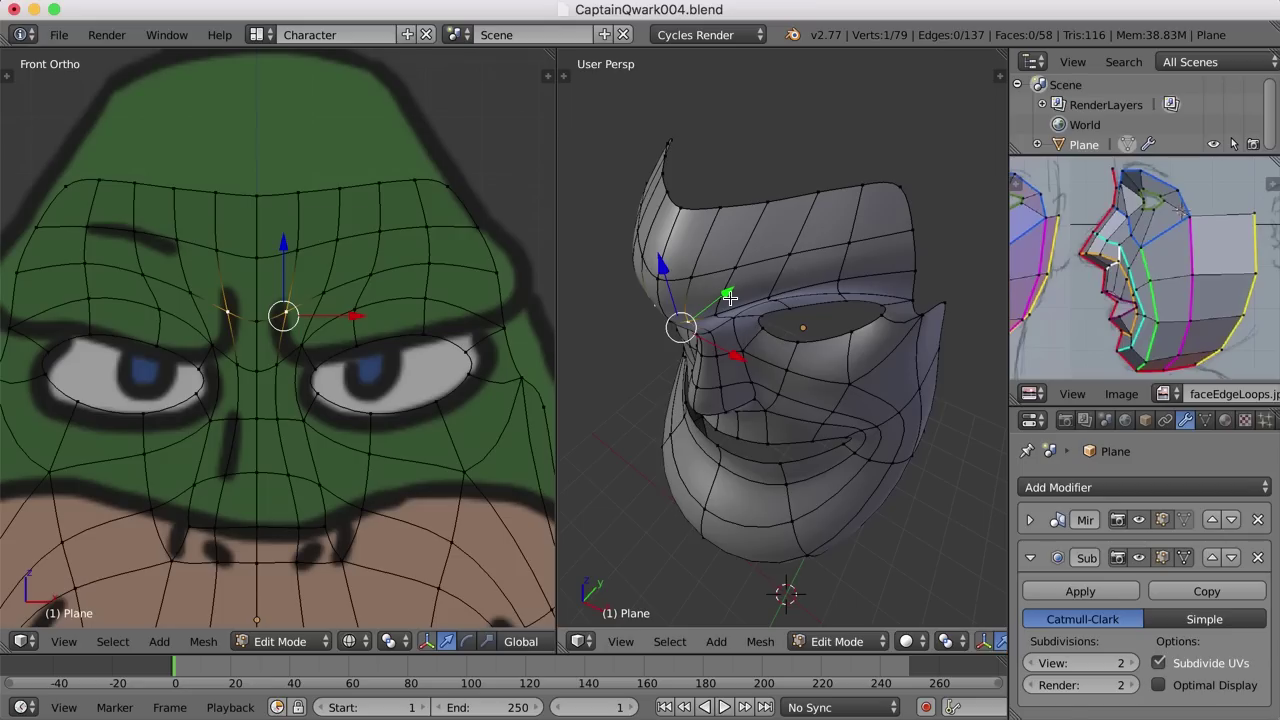
{"action": "left_click_drag", "start_coordinate": [727, 296], "coordinate": [727, 299]}
{"action": "right_click", "coordinate": [725, 304]}
{"action": "middle_click_drag", "start_coordinate": [725, 304], "coordinate": [793, 327]}
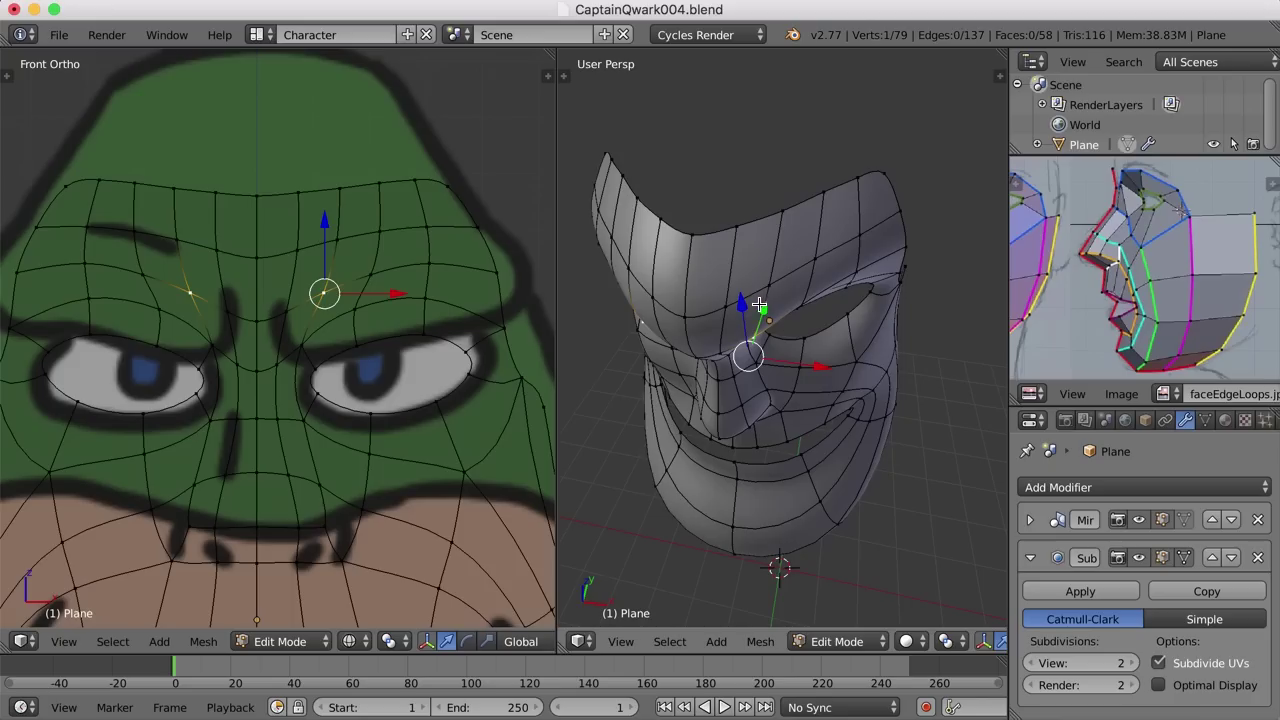
{"action": "left_click_drag", "start_coordinate": [760, 304], "coordinate": [763, 317]}
{"action": "left_click_drag", "start_coordinate": [824, 371], "coordinate": [837, 377]}
{"action": "middle_click_drag", "start_coordinate": [837, 377], "coordinate": [836, 278]}
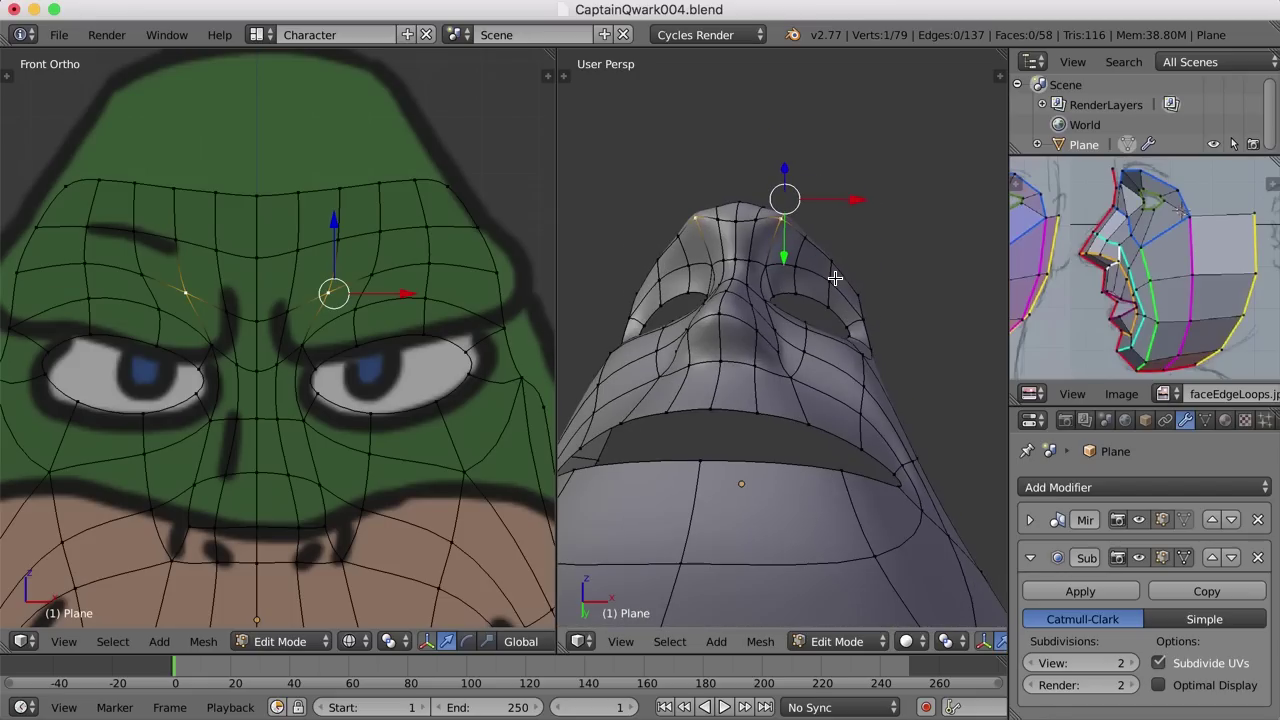
{"action": "middle_click_drag", "start_coordinate": [787, 235], "coordinate": [835, 273]}
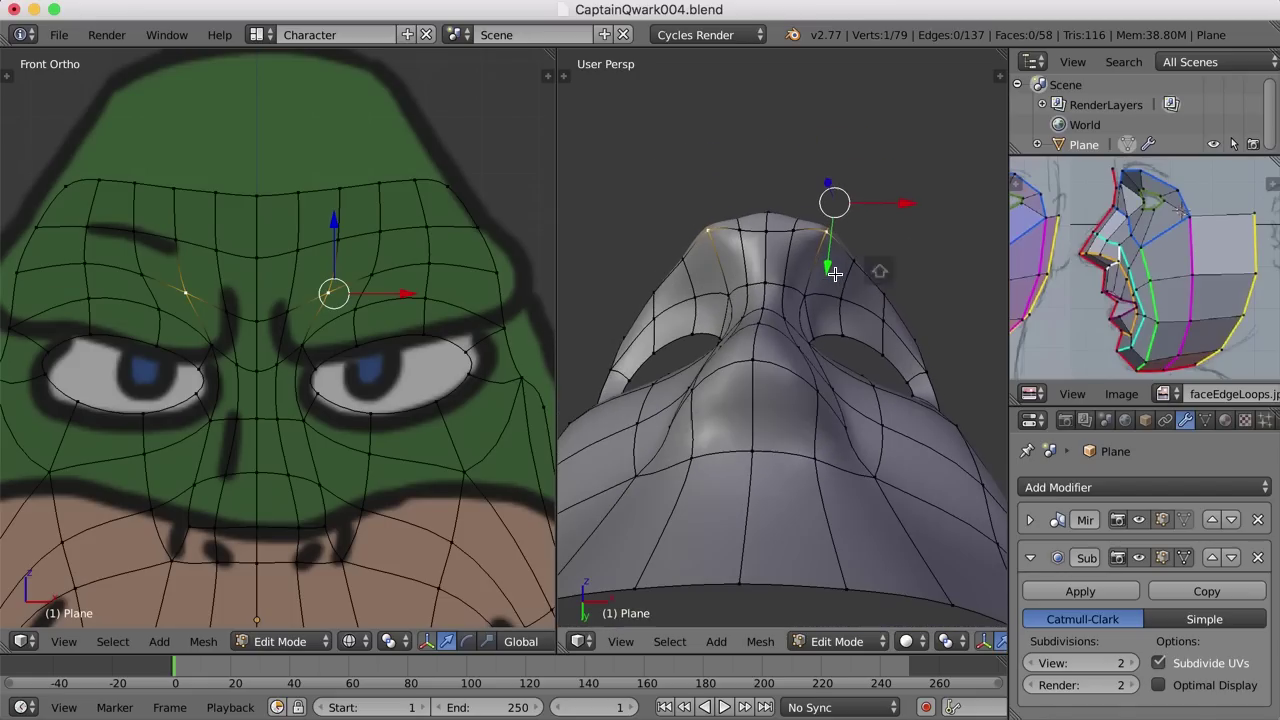
{"action": "left_click_drag", "start_coordinate": [828, 270], "coordinate": [827, 274]}
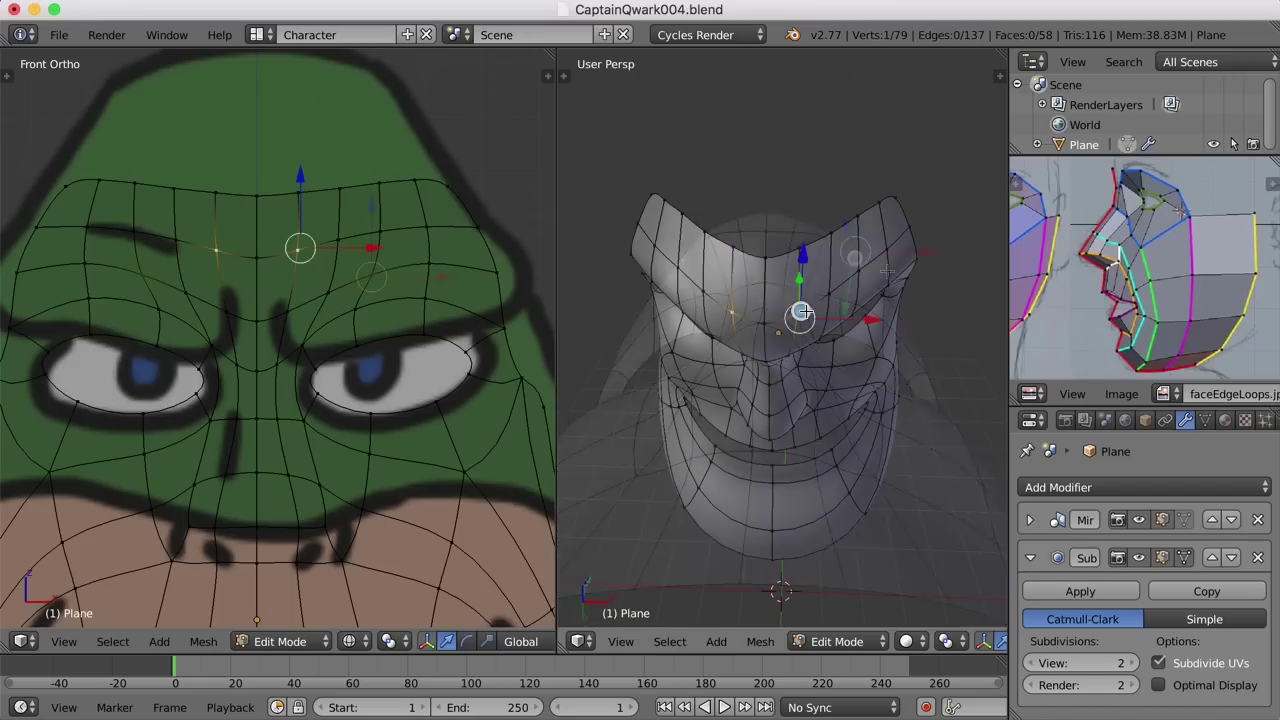
{"action": "middle_click_drag", "start_coordinate": [824, 346], "coordinate": [790, 263]}
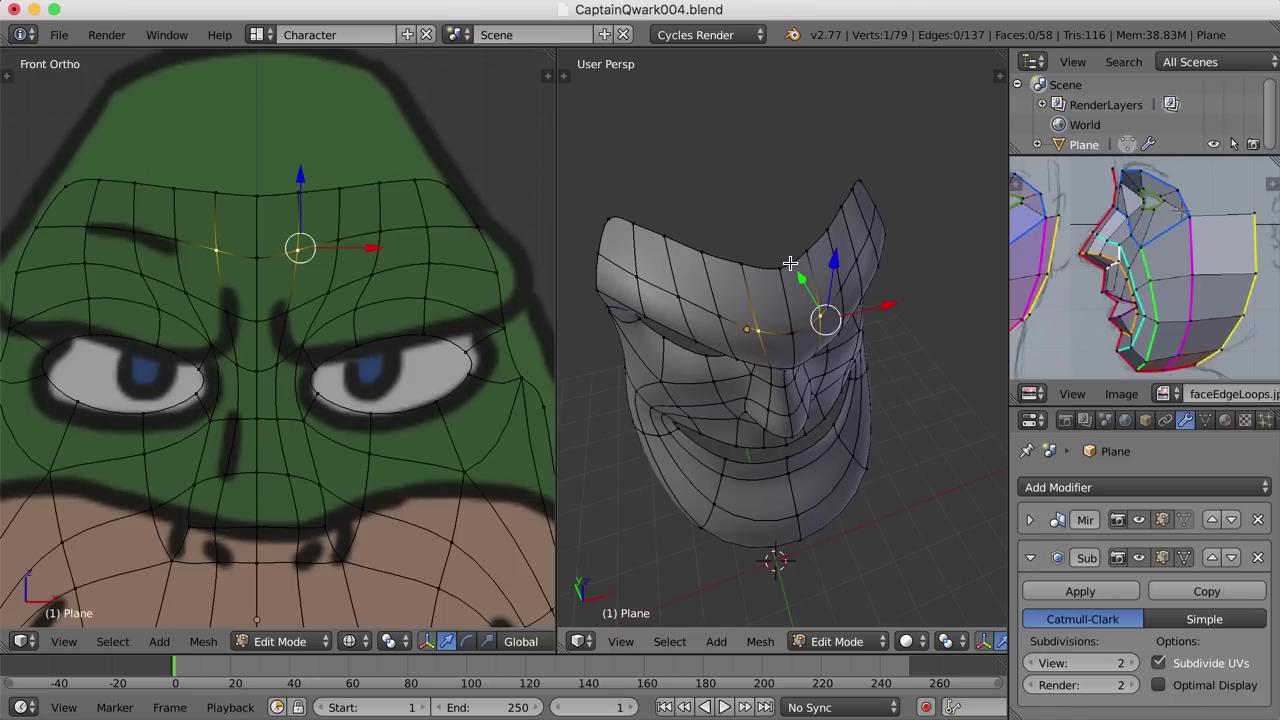
{"action": "left_click_drag", "start_coordinate": [808, 284], "coordinate": [807, 288]}
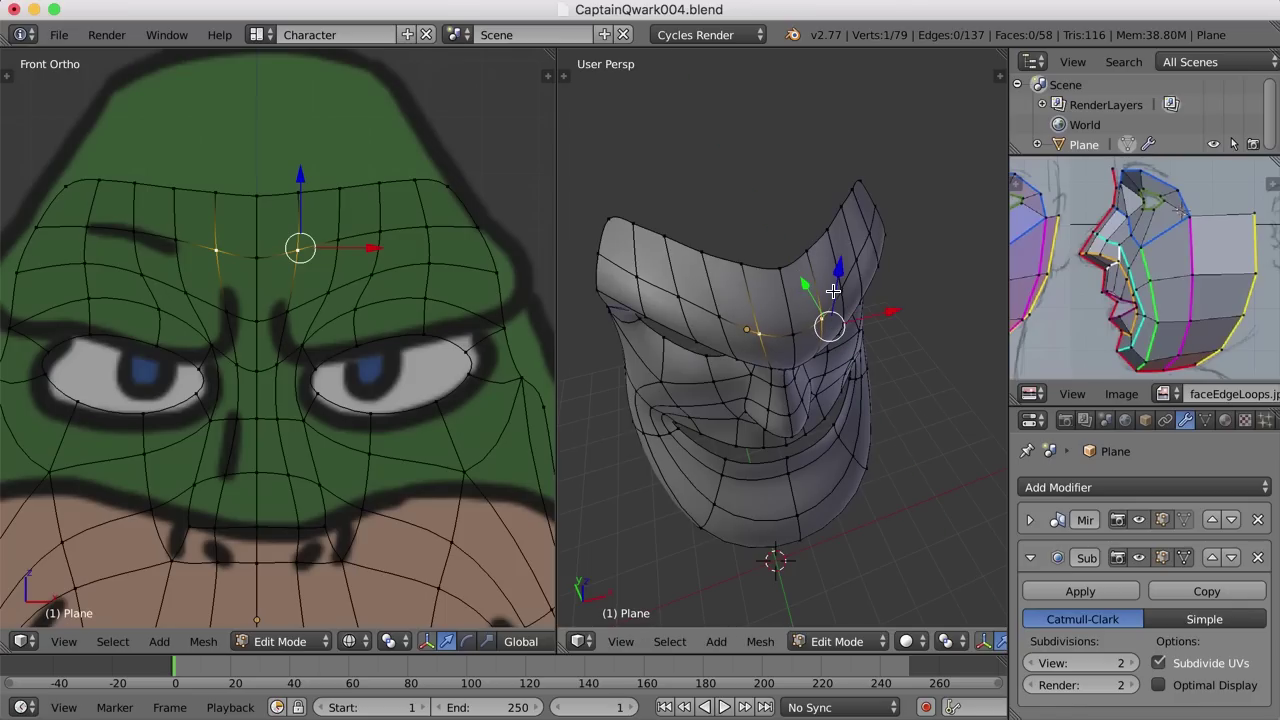
Lower and shift the vertices above the eye sockets, then return to Object Mode.
{"action": "right_click", "coordinate": [848, 289]}
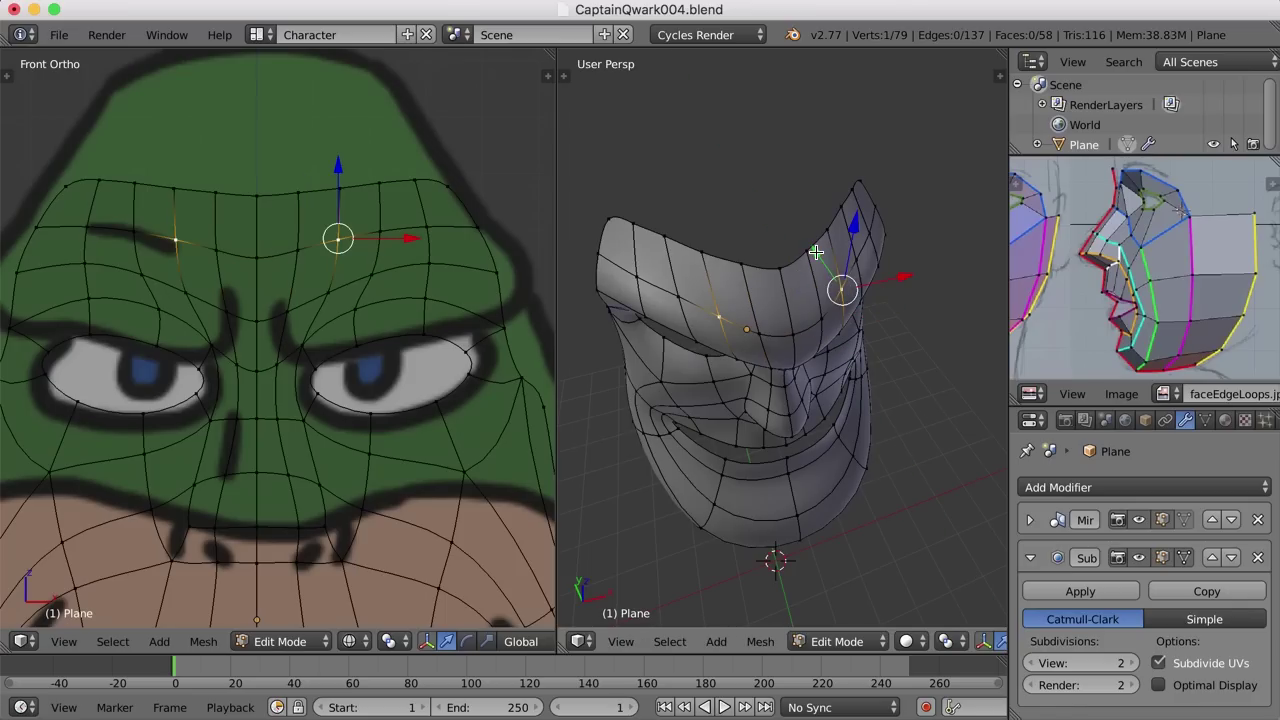
{"action": "mouse_move", "coordinate": [818, 250]}
{"action": "left_mouse_down"}
{"action": "mouse_move", "coordinate": [823, 262]}
{"action": "mouse_move", "coordinate": [840, 237]}
{"action": "left_mouse_up"}
{"action": "right_click", "coordinate": [853, 255]}
{"action": "right_click", "coordinate": [850, 226]}
{"action": "middle_click_drag", "start_coordinate": [850, 226], "coordinate": [800, 280]}
{"action": "right_click", "coordinate": [778, 296]}
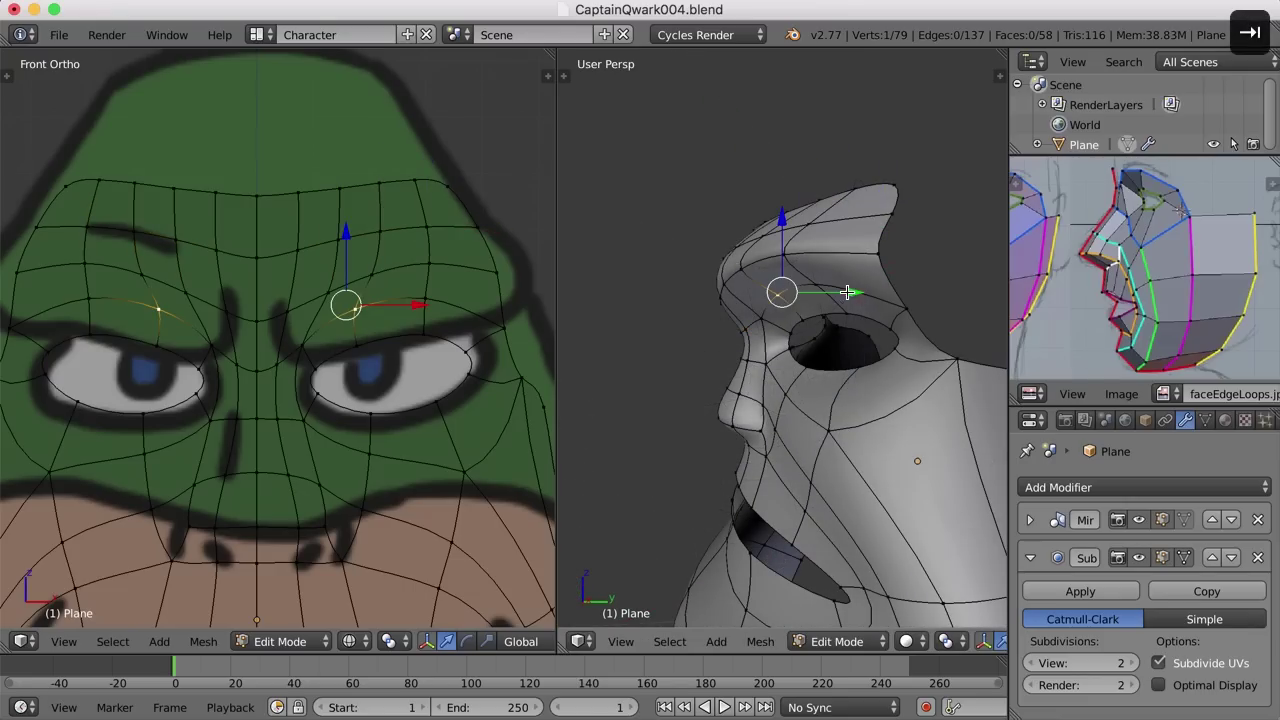
{"action": "left_click_drag", "start_coordinate": [847, 292], "coordinate": [836, 298]}
{"action": "left_click_drag", "start_coordinate": [763, 224], "coordinate": [817, 226]}
{"action": "right_click", "coordinate": [812, 288]}
{"action": "left_click_drag", "start_coordinate": [871, 300], "coordinate": [870, 306]}
{"action": "key", "text": "Tab"}
{"action": "middle_click_drag", "start_coordinate": [870, 306], "coordinate": [912, 265]}
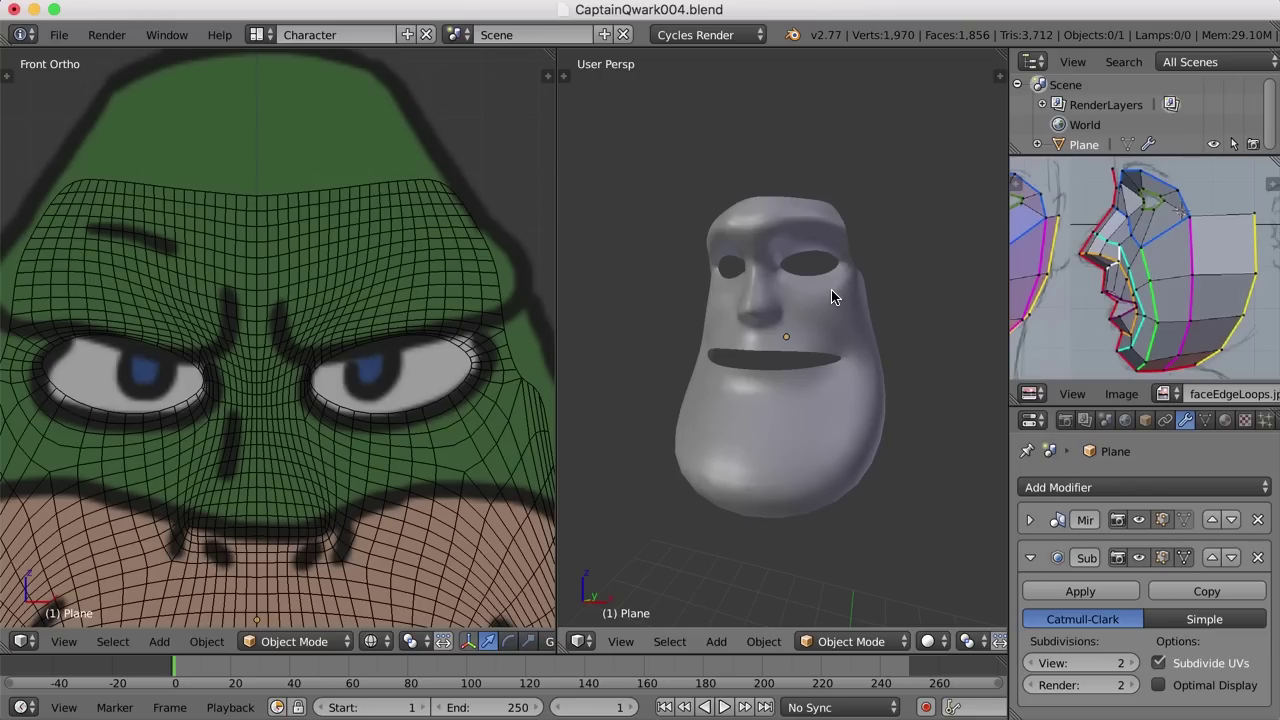
Hide subdivision in the viewport and enter Edit Mode in an orthographic right wireframe view.
{"action": "middle_click_drag", "start_coordinate": [831, 297], "coordinate": [817, 317]}
{"action": "left_click", "coordinate": [1138, 557]}
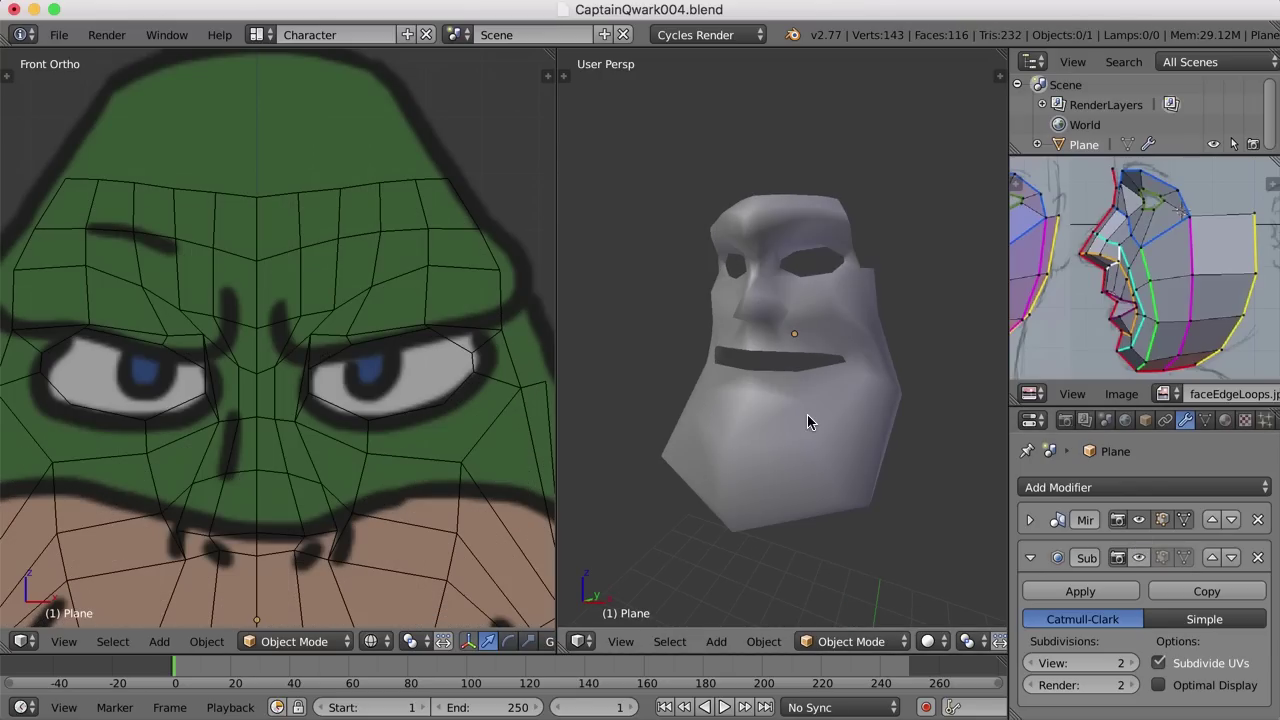
{"action": "key", "text": "KP_3"}
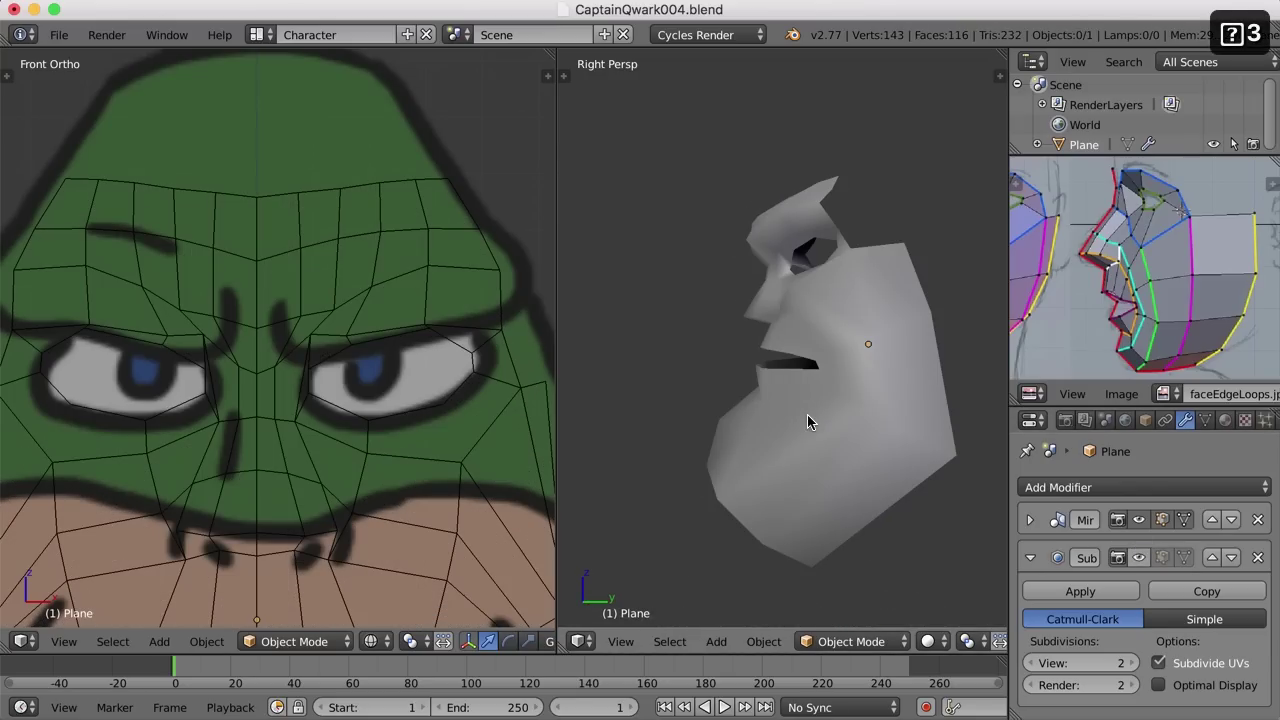
{"action": "key", "text": "KP_5"}
{"action": "key", "text": "KP_Decimal"}
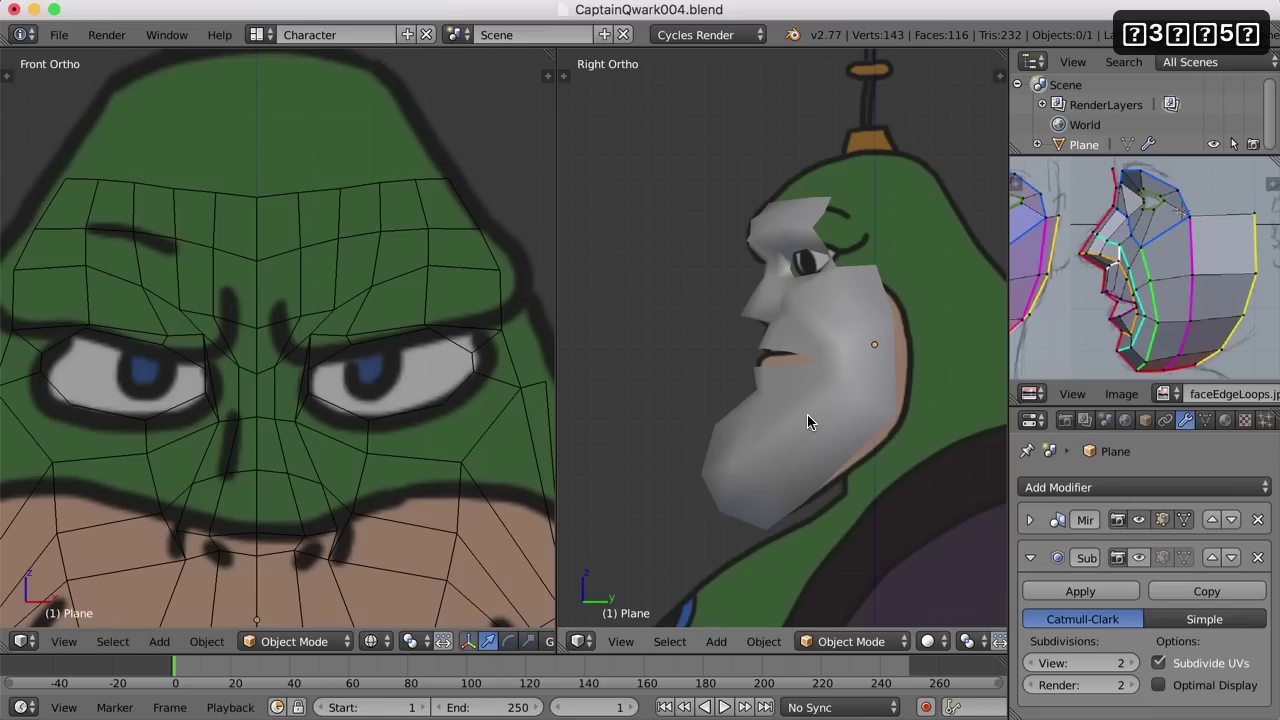
{"action": "key", "text": "z"}
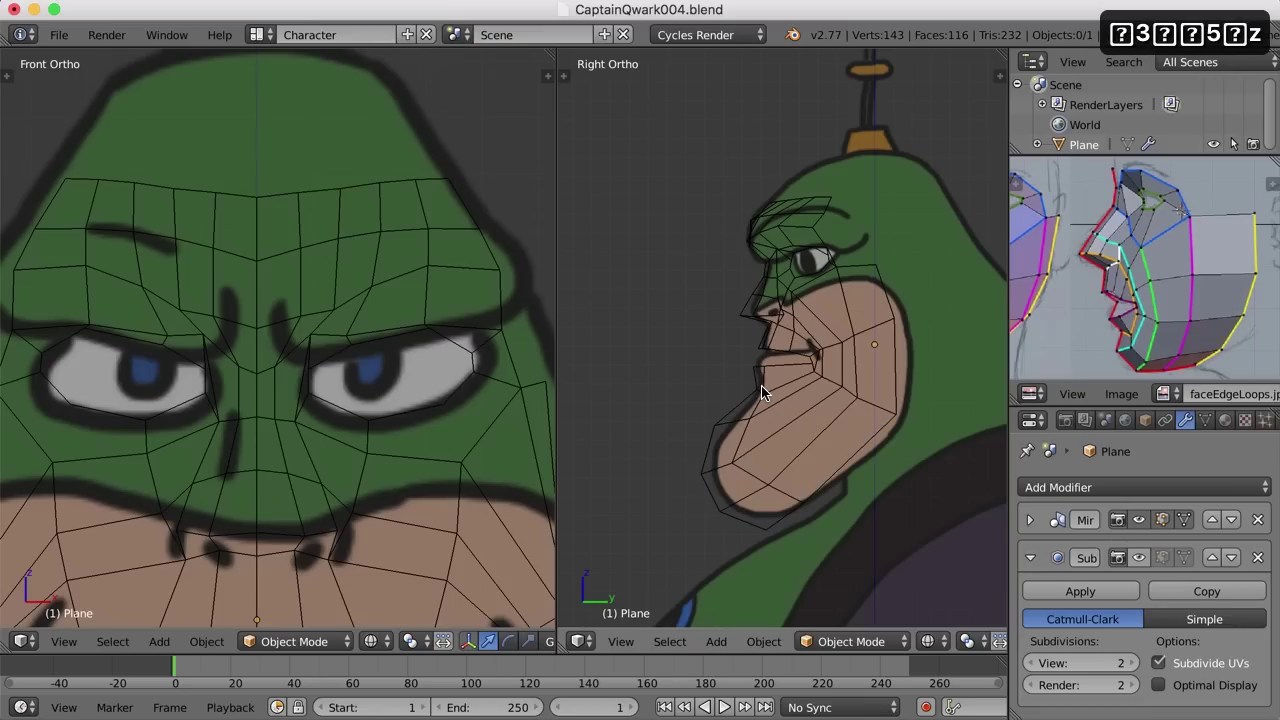
{"action": "key", "text": "Tab"}
{"action": "middle_click_drag", "start_coordinate": [810, 402], "coordinate": [745, 394], "text": "shift"}
{"action": "scroll", "coordinate": [857, 381], "scroll_direction": "up", "scroll_amount": 3}
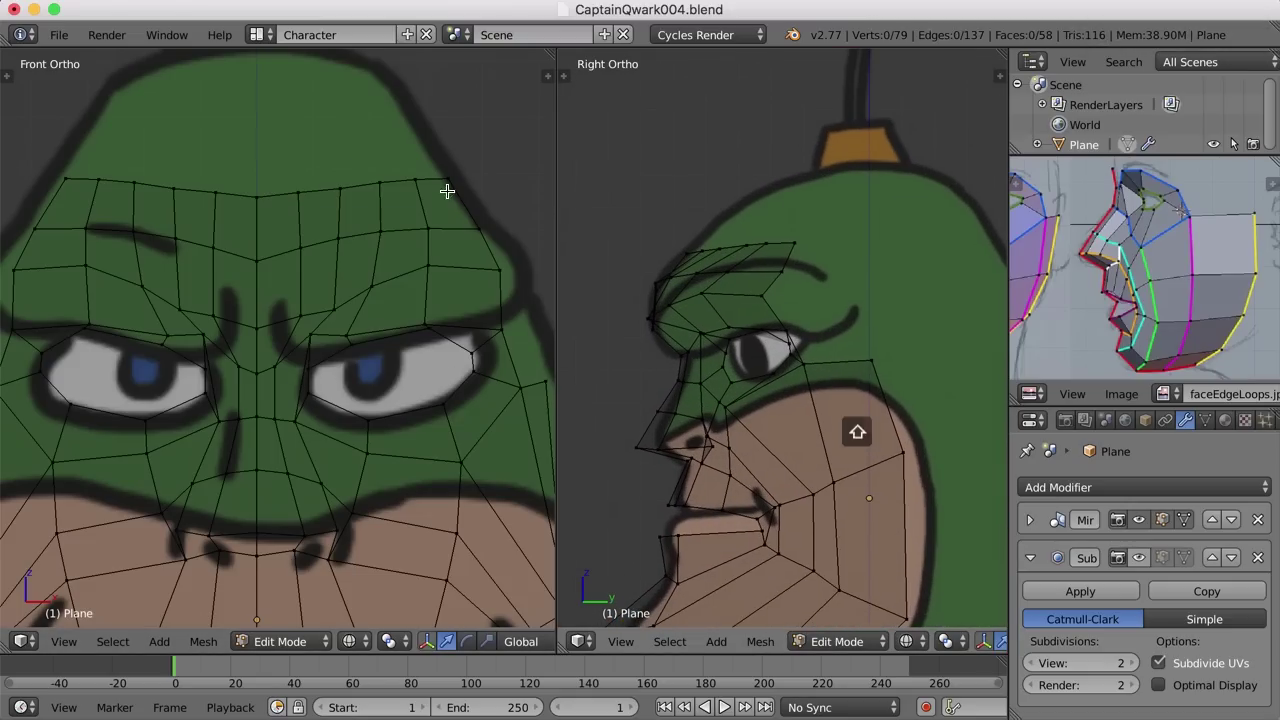
Extrude the forehead-top edge loop upward, tilt it back over the dome, and lower it onto the head.
{"action": "right_click", "coordinate": [255, 195]}
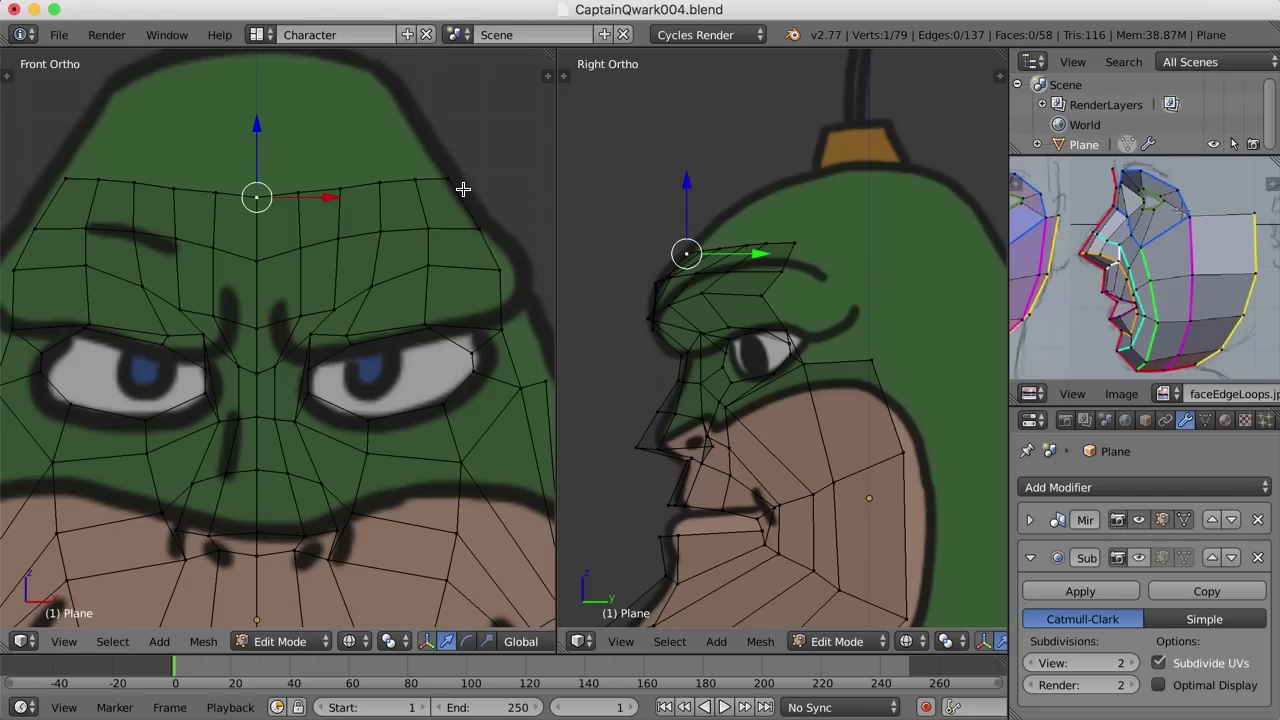
{"action": "right_click", "coordinate": [450, 177], "text": "alt"}
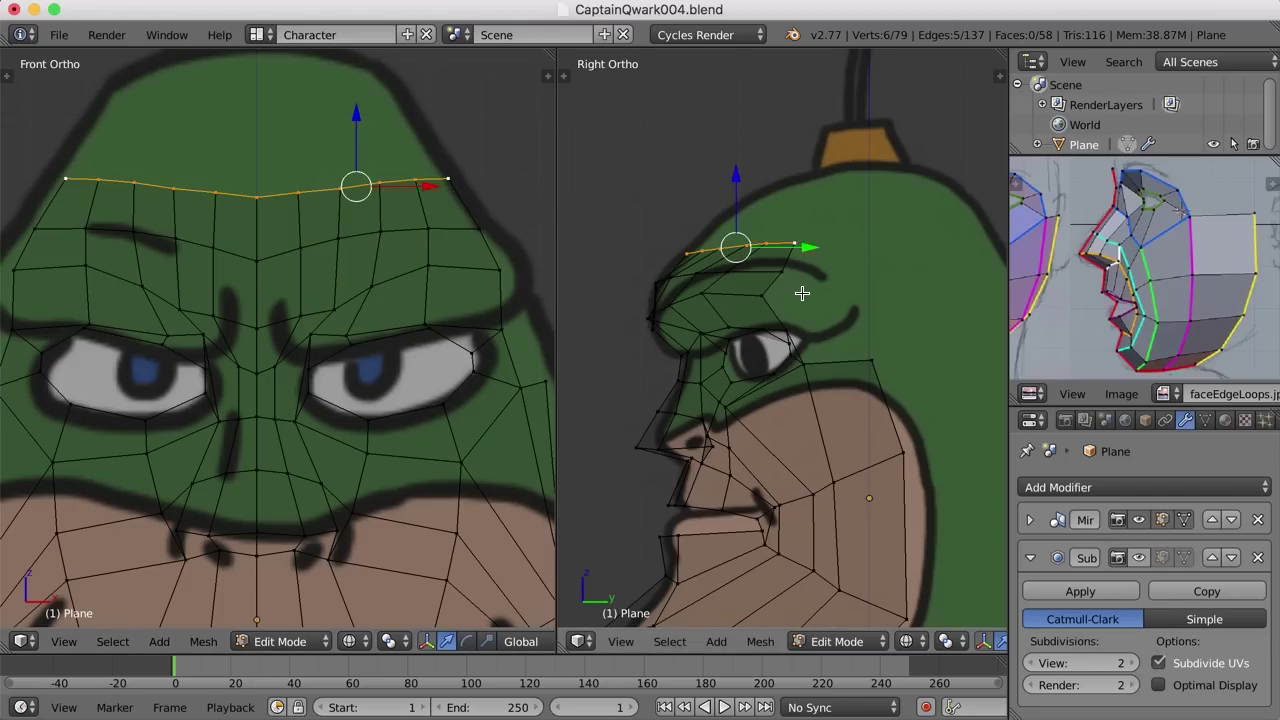
{"action": "key", "text": "e"}
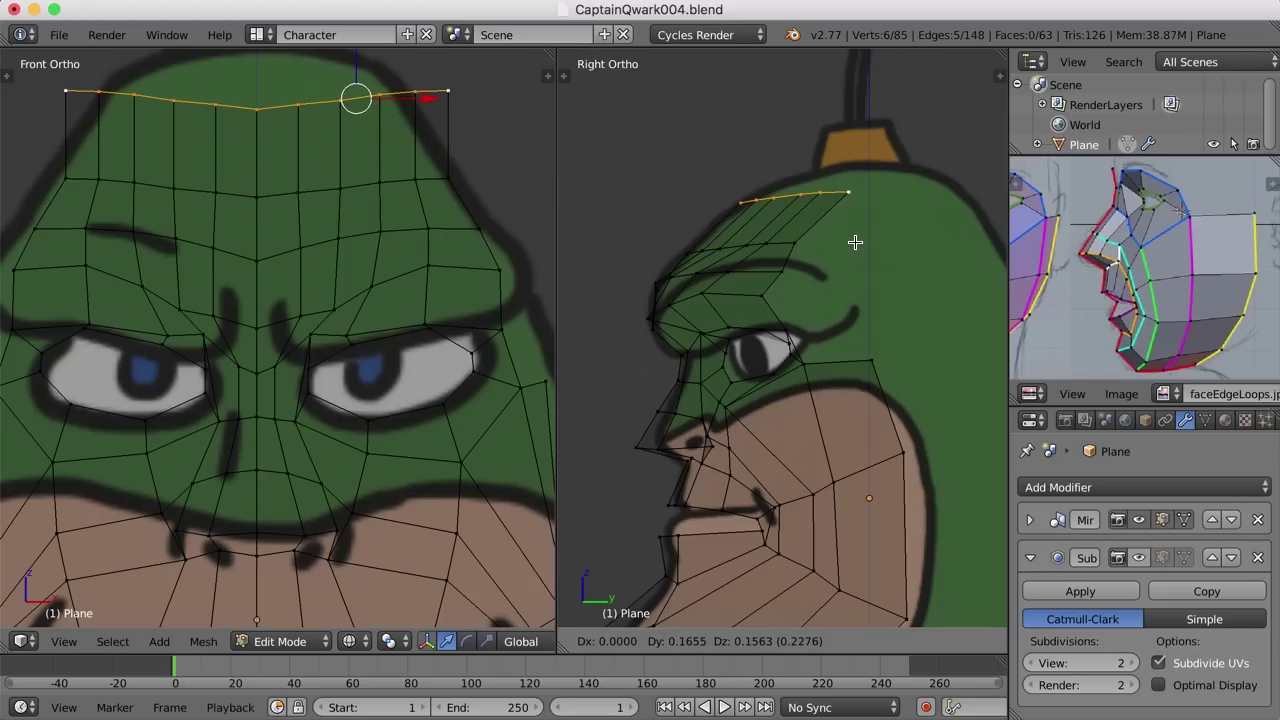
{"action": "left_click", "coordinate": [859, 242]}
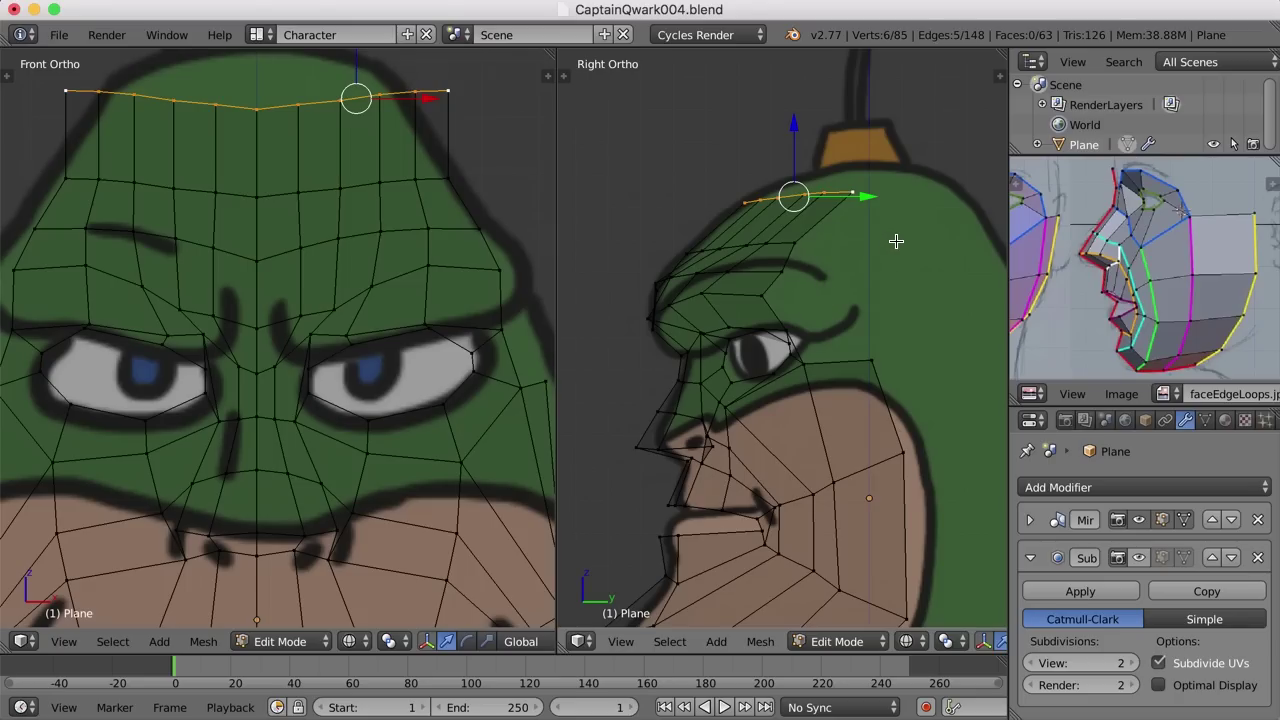
{"action": "key", "text": "r"}
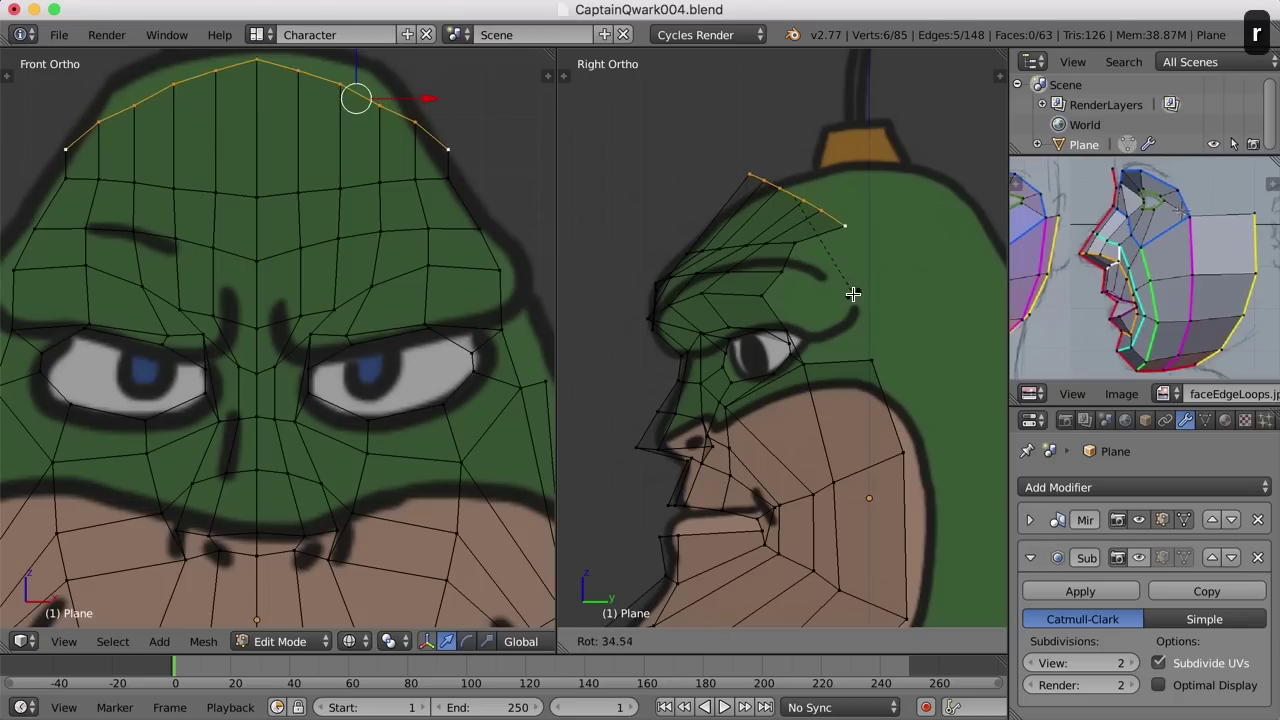
{"action": "left_click", "coordinate": [854, 293]}
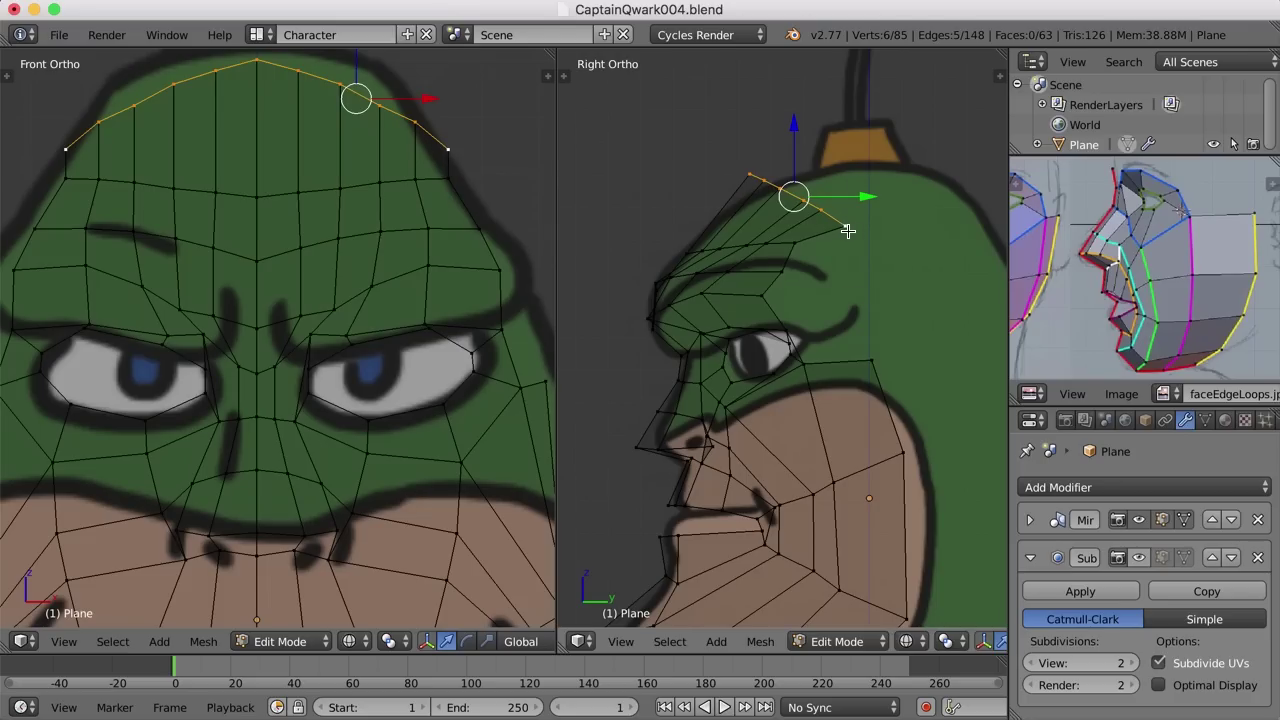
{"action": "key", "text": "g"}
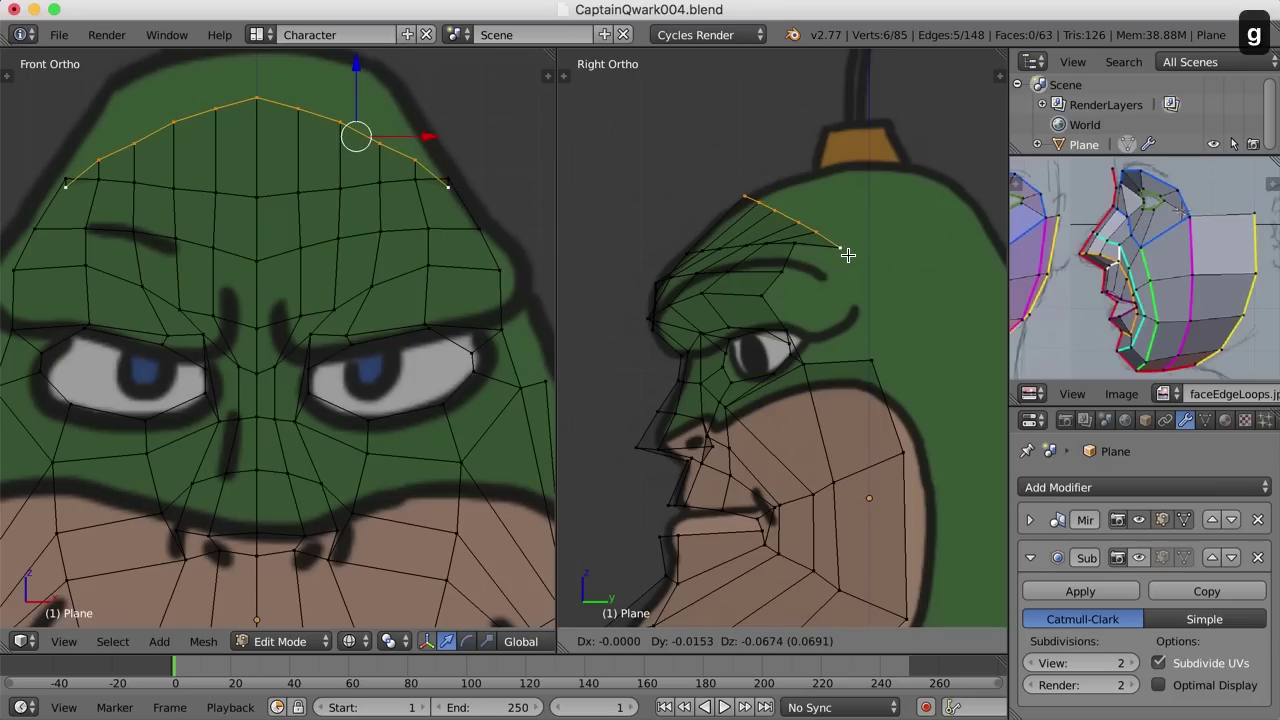
{"action": "left_click", "coordinate": [851, 243]}
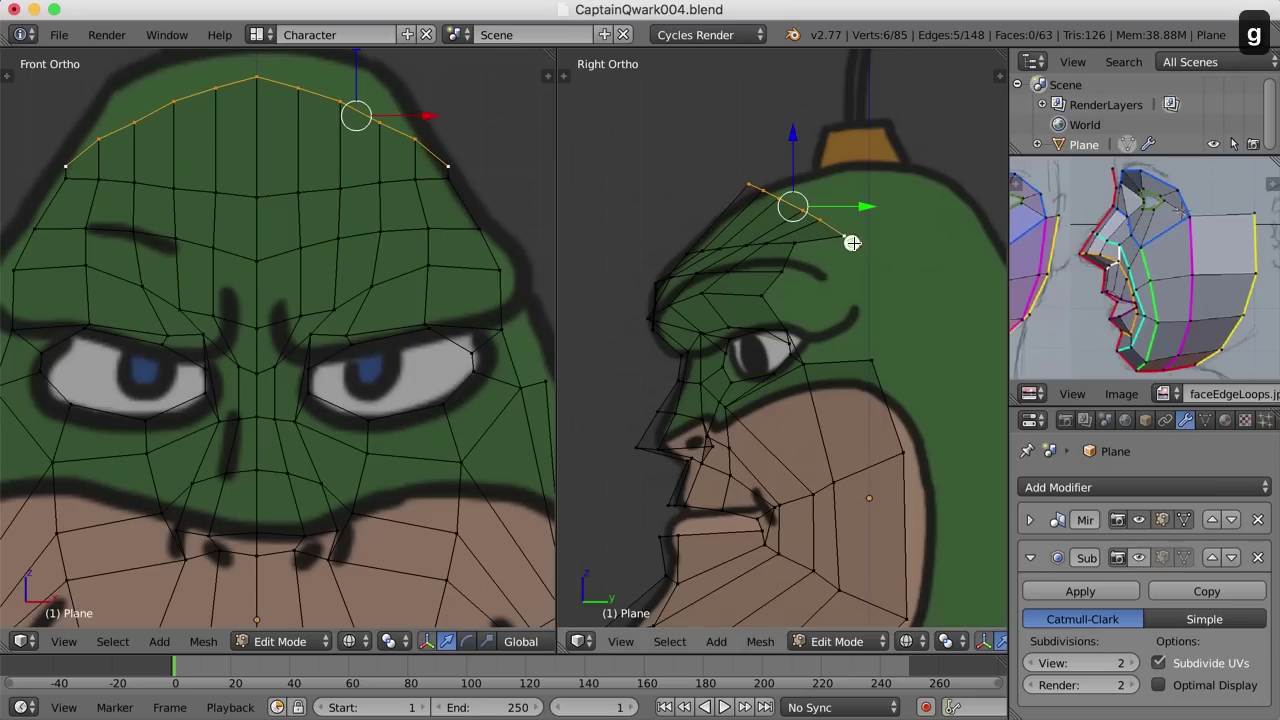
{"action": "scroll", "coordinate": [754, 209], "scroll_direction": "up", "scroll_amount": 1}
{"action": "scroll", "coordinate": [758, 210], "scroll_direction": "up", "scroll_amount": 1}
{"action": "middle_click_drag", "start_coordinate": [763, 211], "coordinate": [766, 283], "text": "shift"}
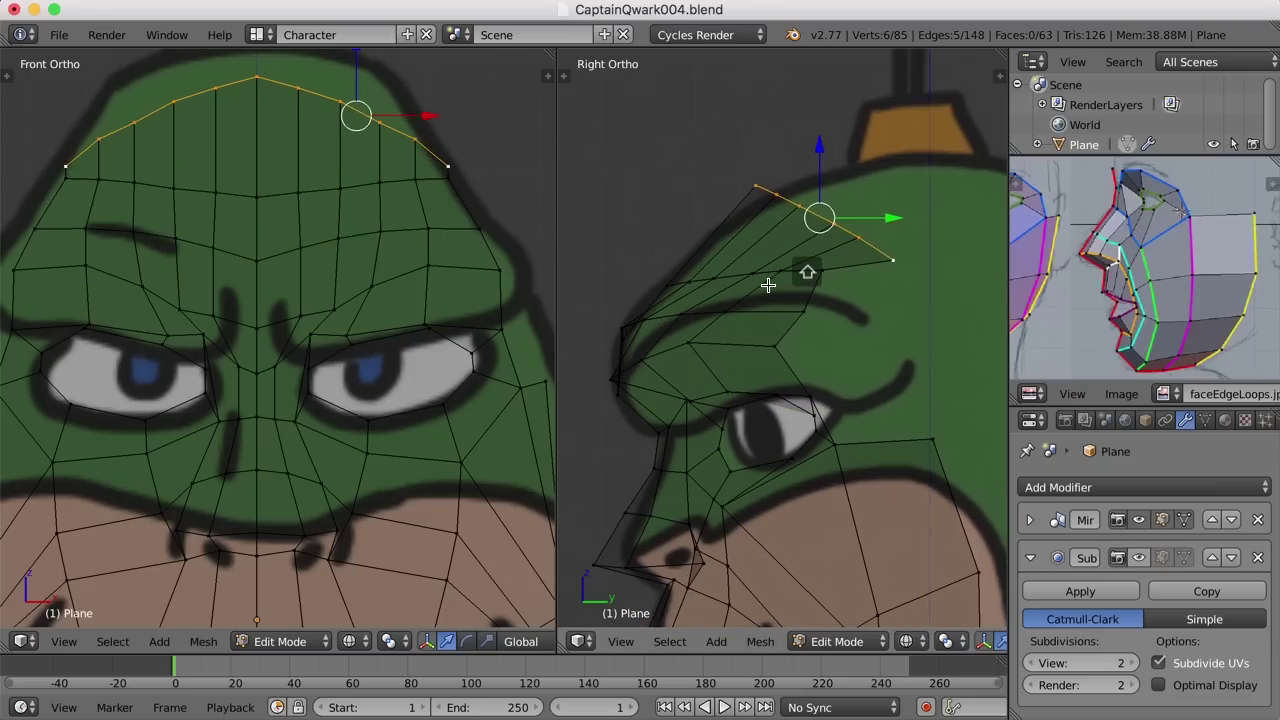
{"action": "right_click", "coordinate": [822, 271]}
Lower the new row's end vertex and drop the top-centre vertex straight down along Z.
{"action": "key", "text": "g"}
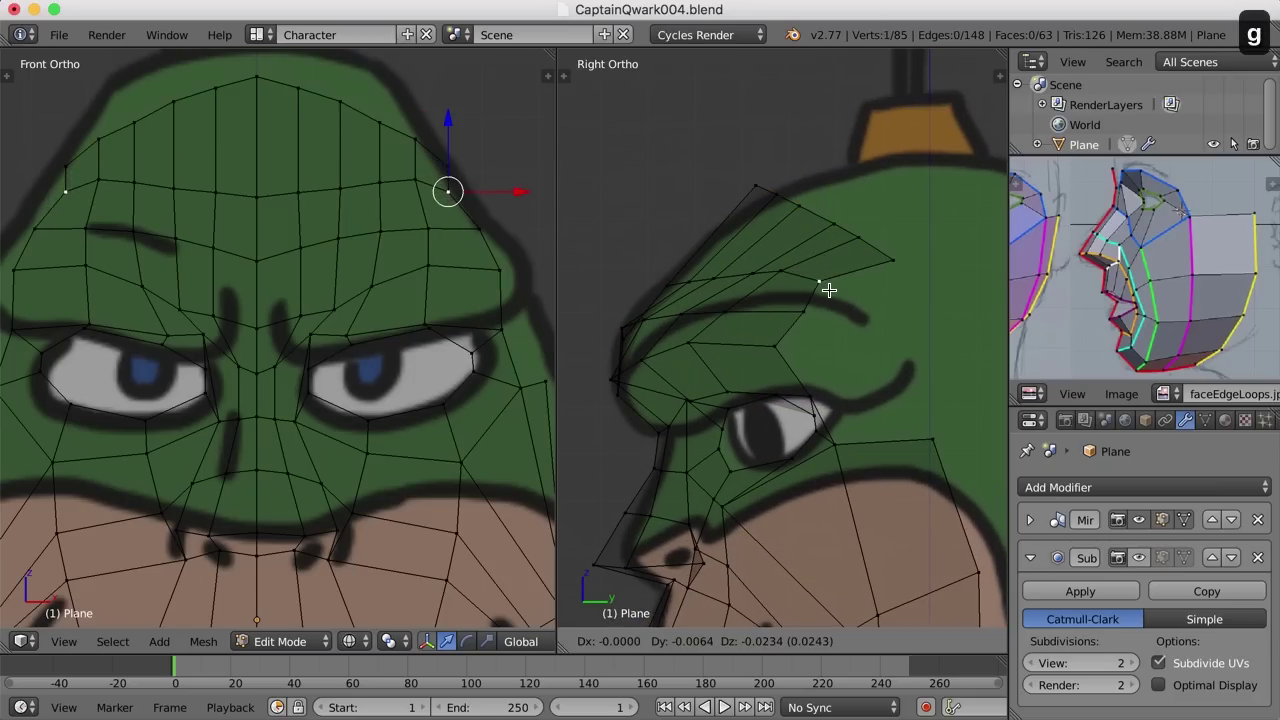
{"action": "left_click", "coordinate": [826, 286]}
{"action": "right_click", "coordinate": [260, 80]}
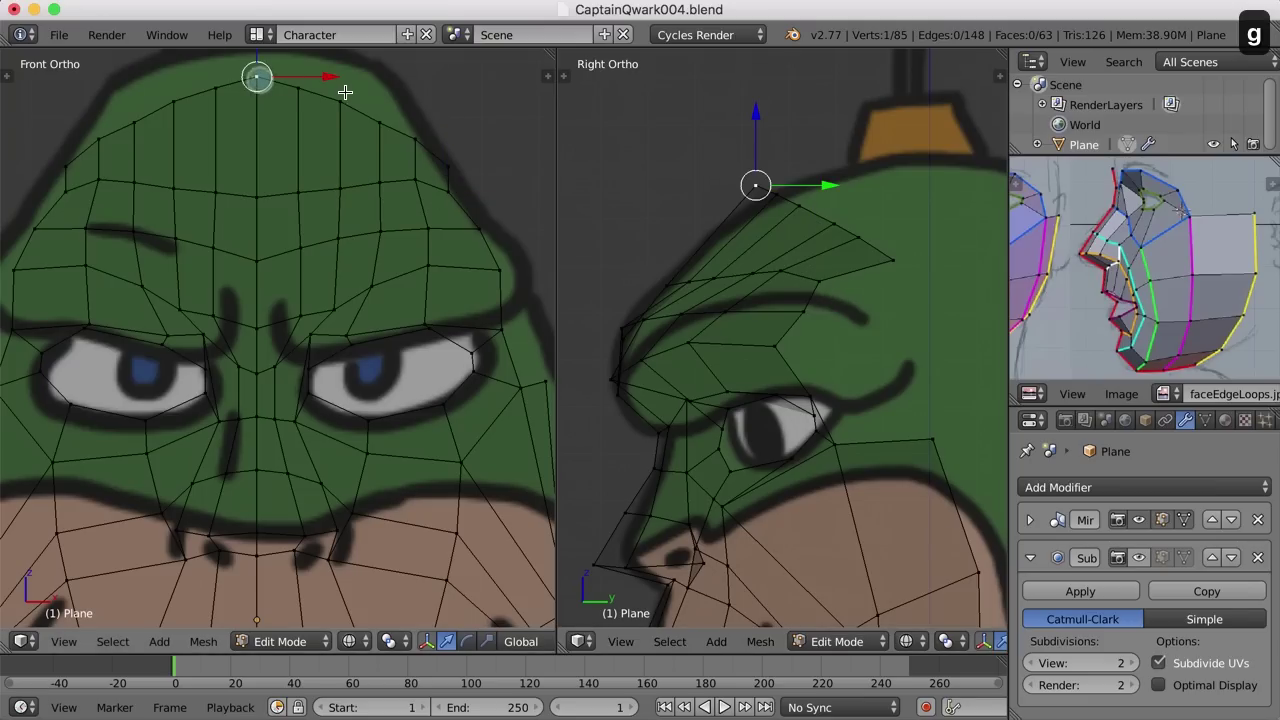
{"action": "scroll", "coordinate": [338, 100], "scroll_direction": "down", "scroll_amount": 1}
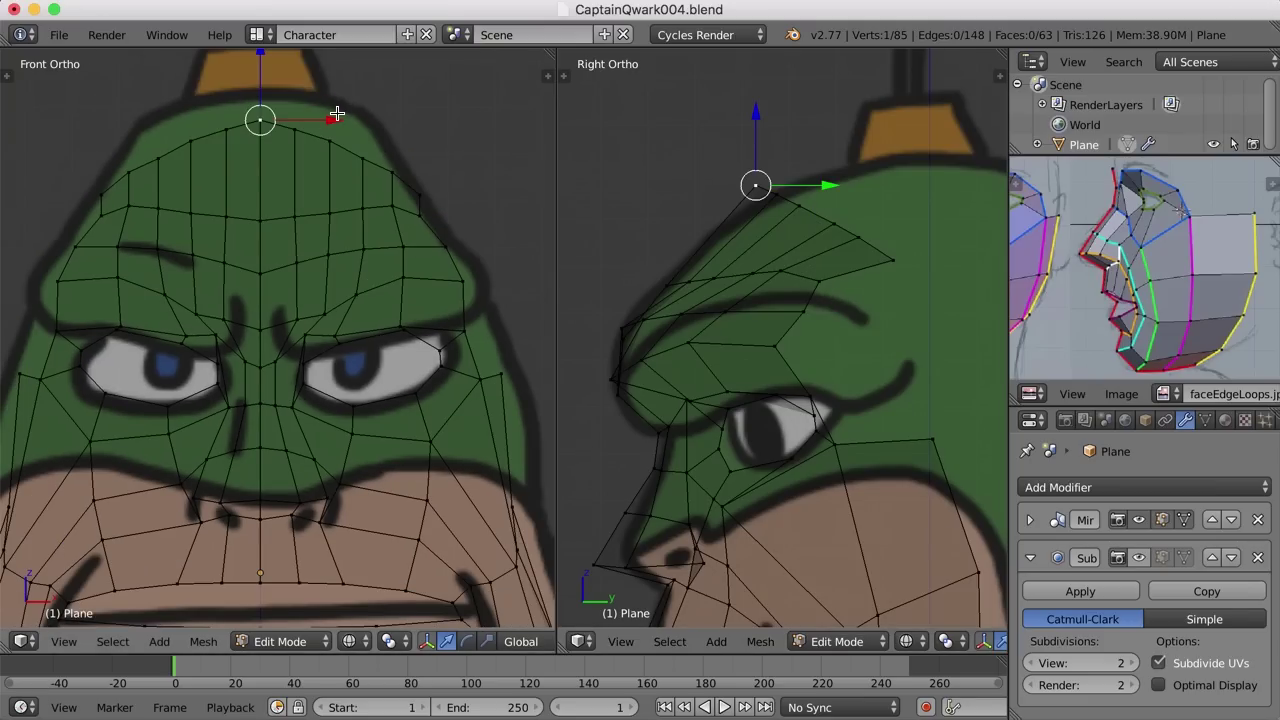
{"action": "key", "text": "g"}
{"action": "key", "text": "z"}
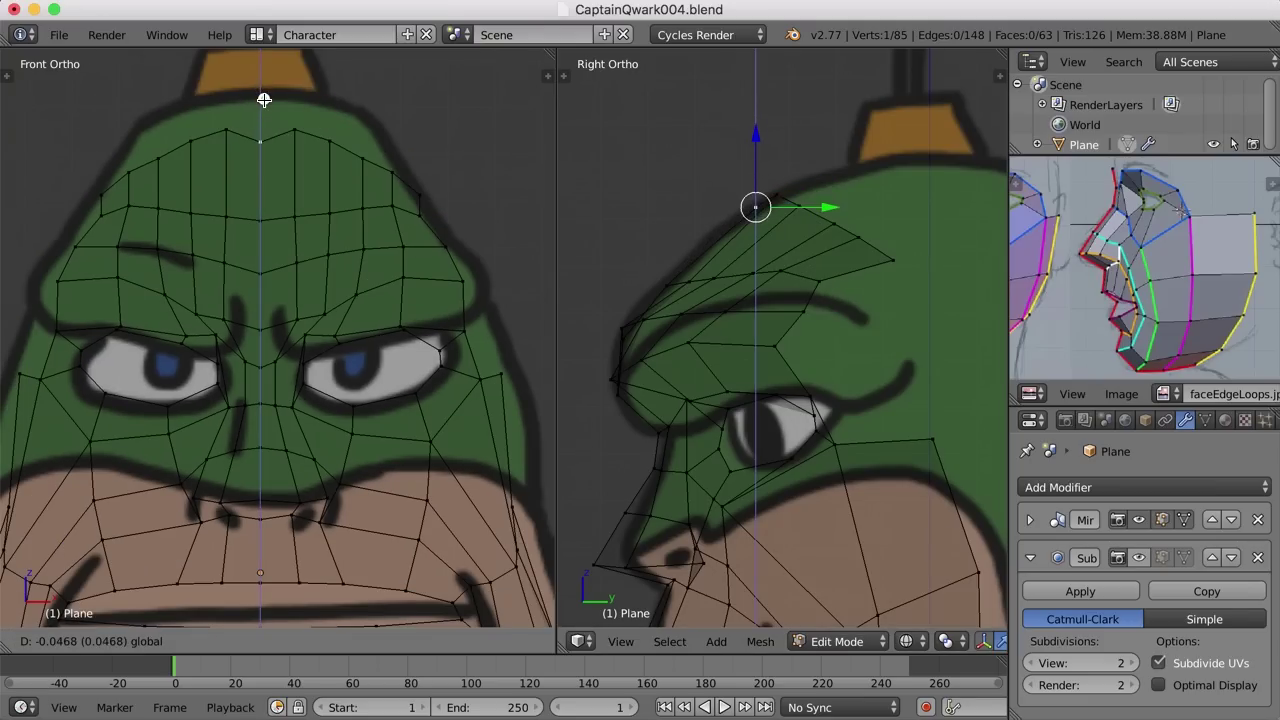
{"action": "left_click", "coordinate": [264, 93]}
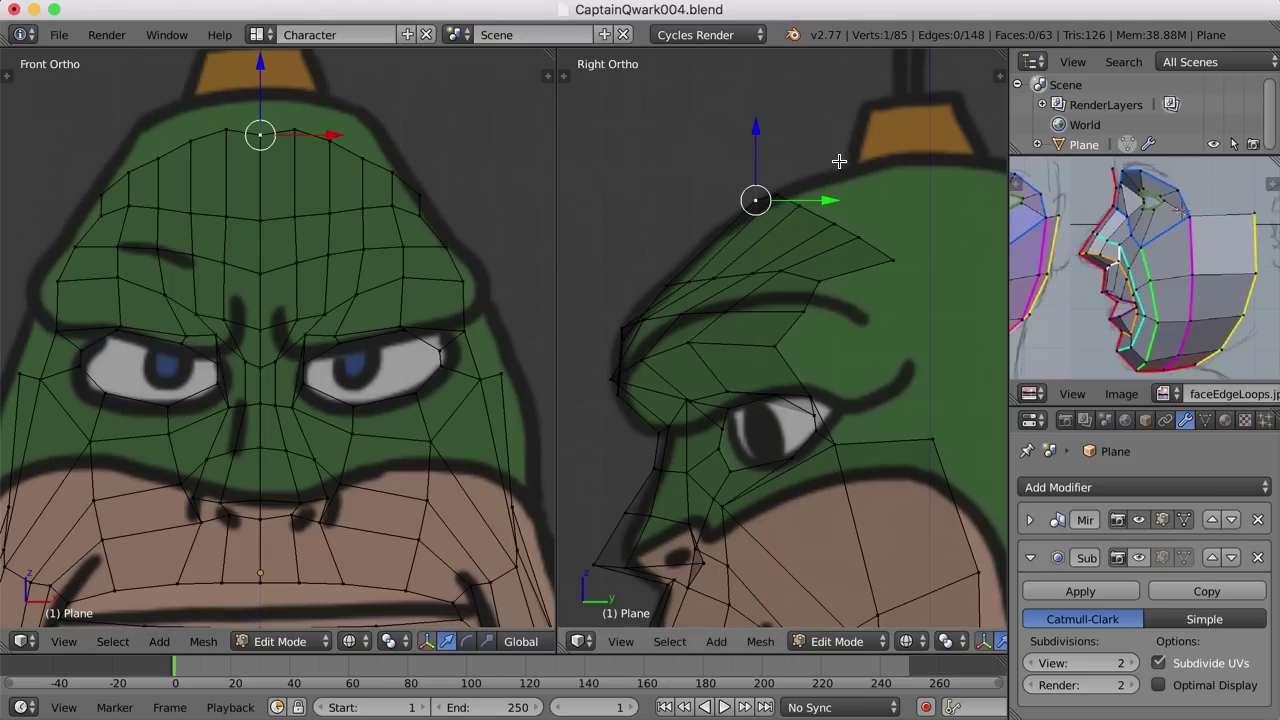
Move neighbouring crown-row vertices to fit the head outline in the side view.
{"action": "right_click", "coordinate": [668, 281]}
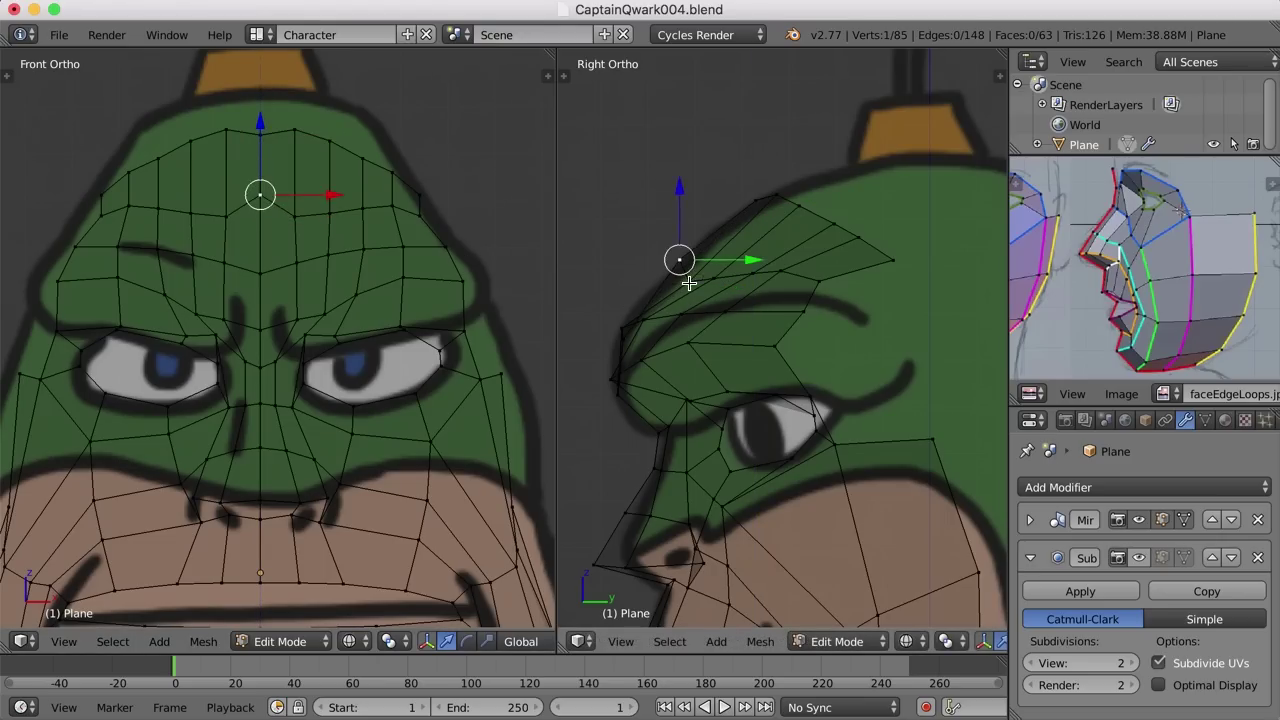
{"action": "right_click", "coordinate": [689, 281]}
{"action": "key", "text": "g"}
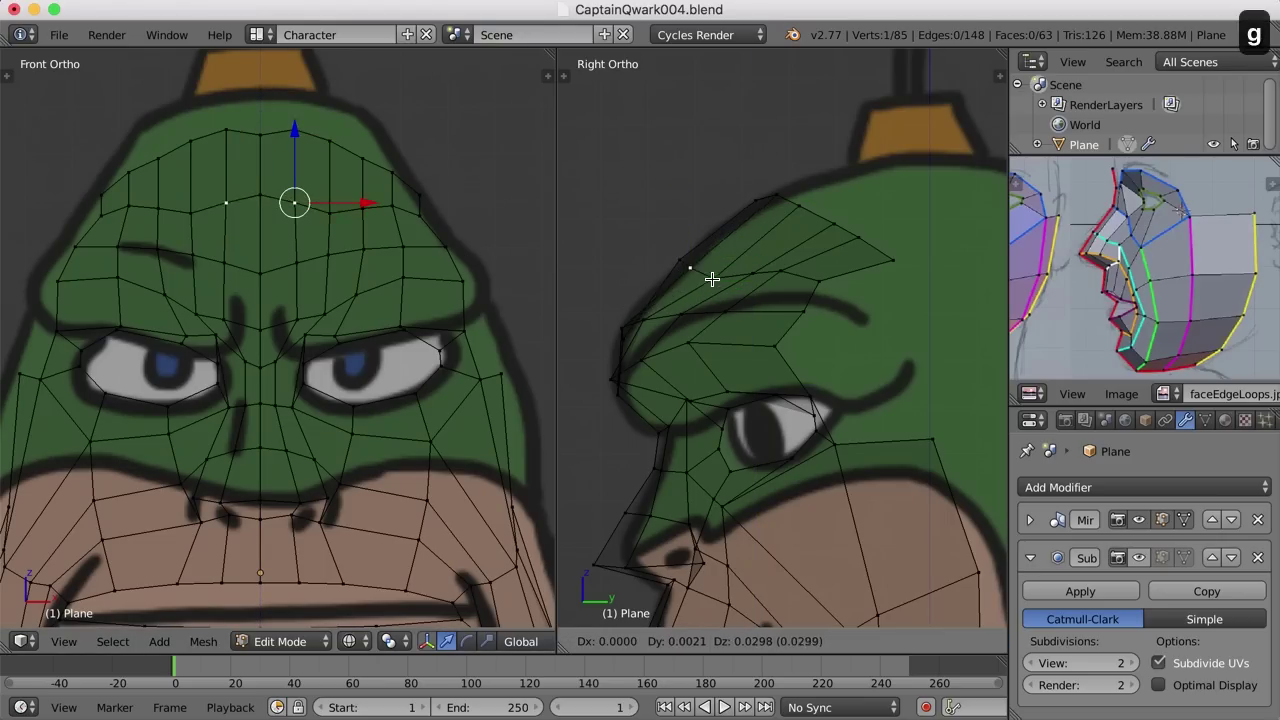
{"action": "left_click", "coordinate": [715, 277]}
{"action": "right_click", "coordinate": [729, 282]}
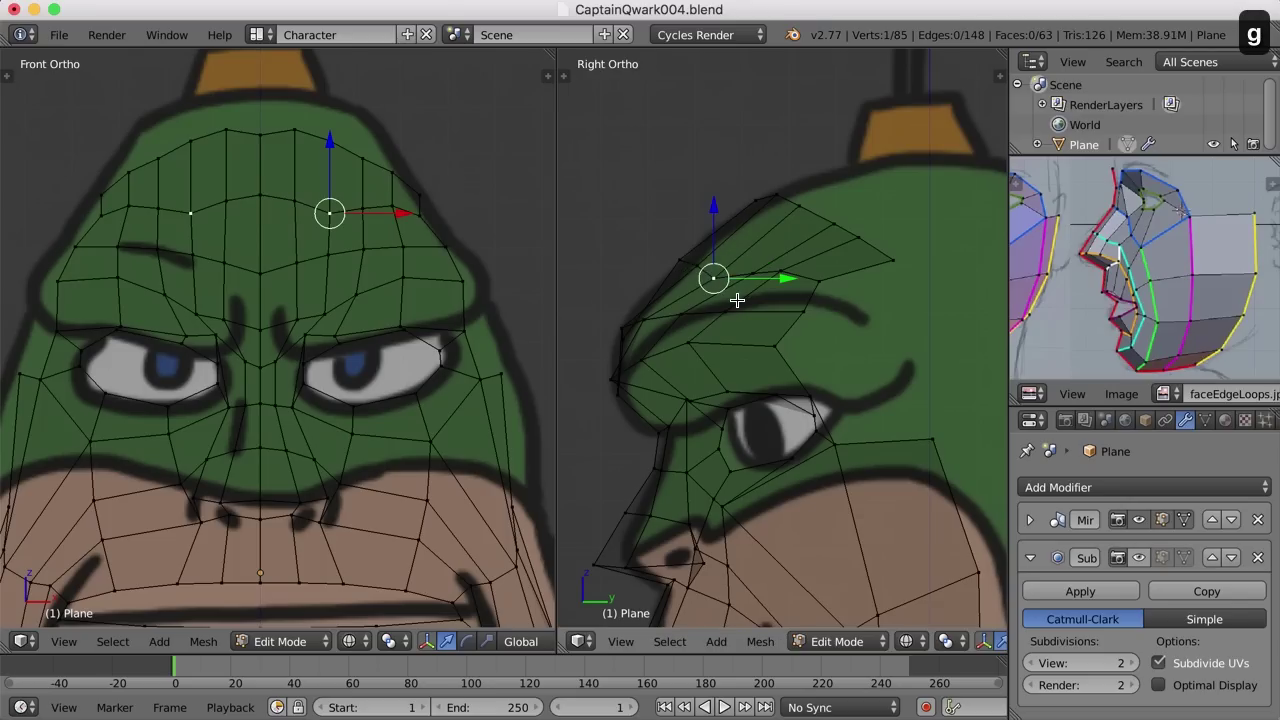
{"action": "key", "text": "g"}
{"action": "left_click", "coordinate": [742, 289]}
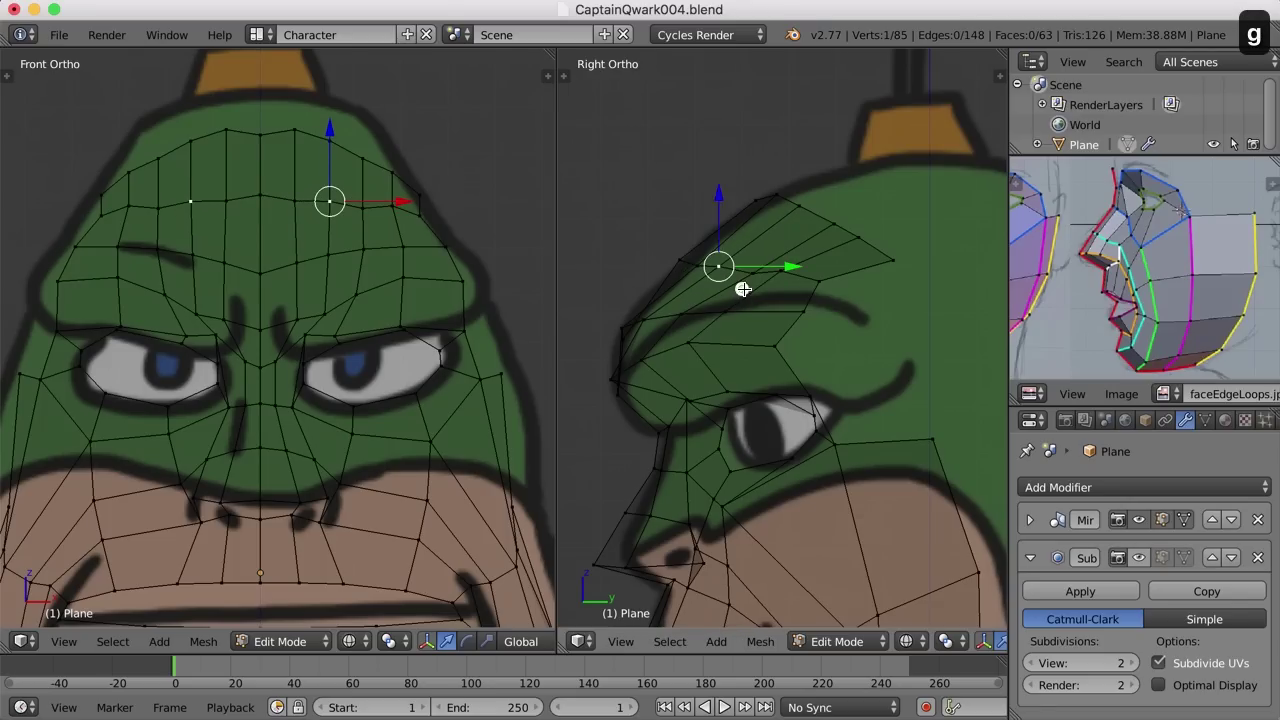
{"action": "right_click", "coordinate": [747, 277]}
{"action": "key", "text": "g"}
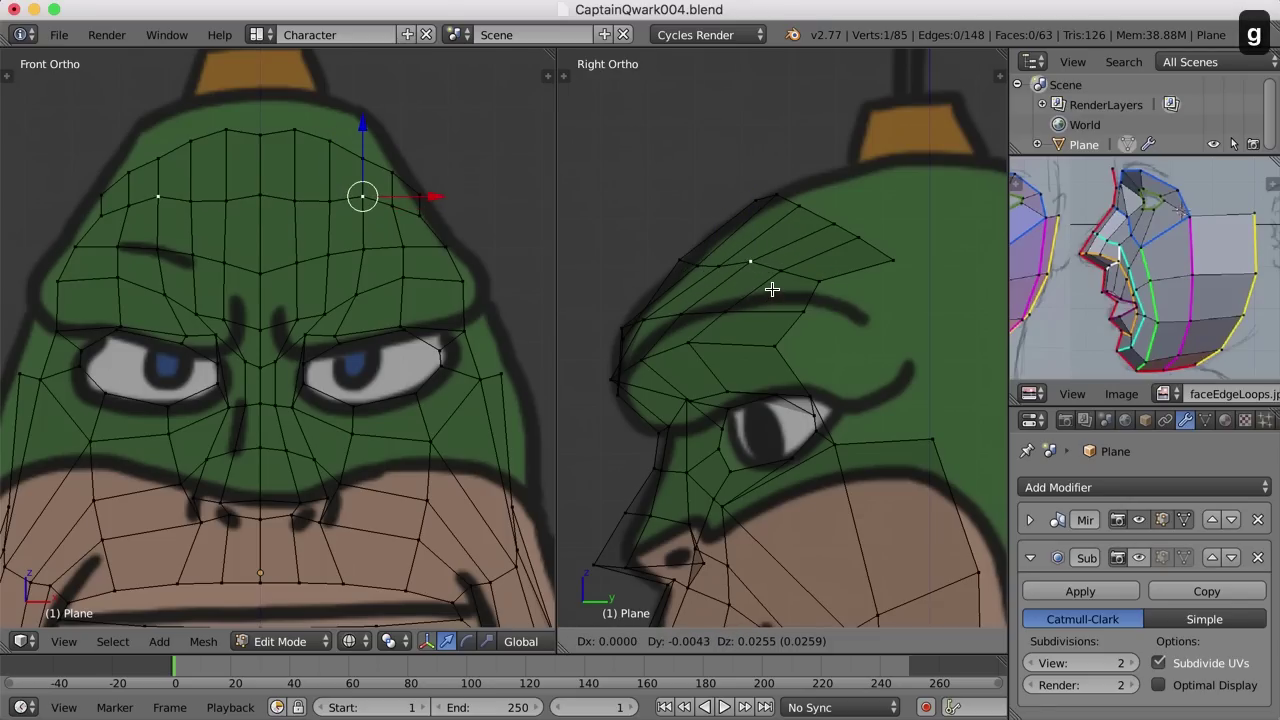
{"action": "left_click", "coordinate": [772, 290]}
{"action": "right_click", "coordinate": [678, 260]}
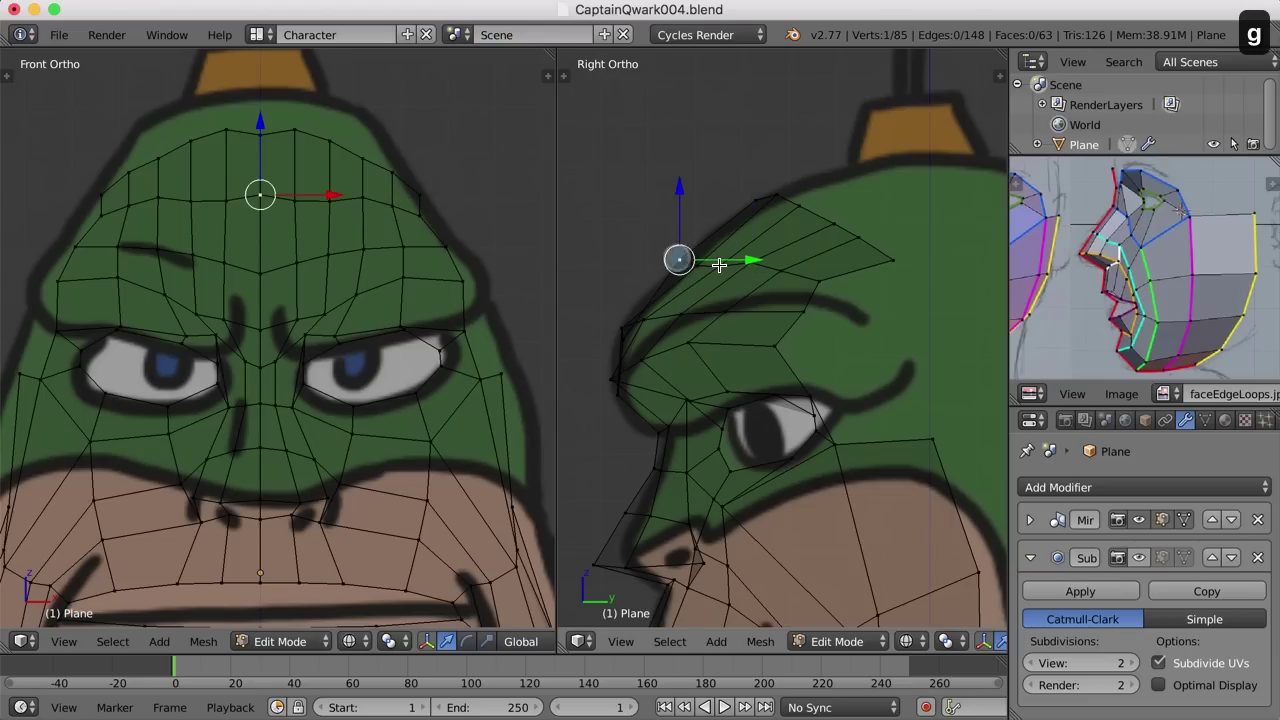
{"action": "key", "text": "g"}
{"action": "left_click", "coordinate": [717, 267]}
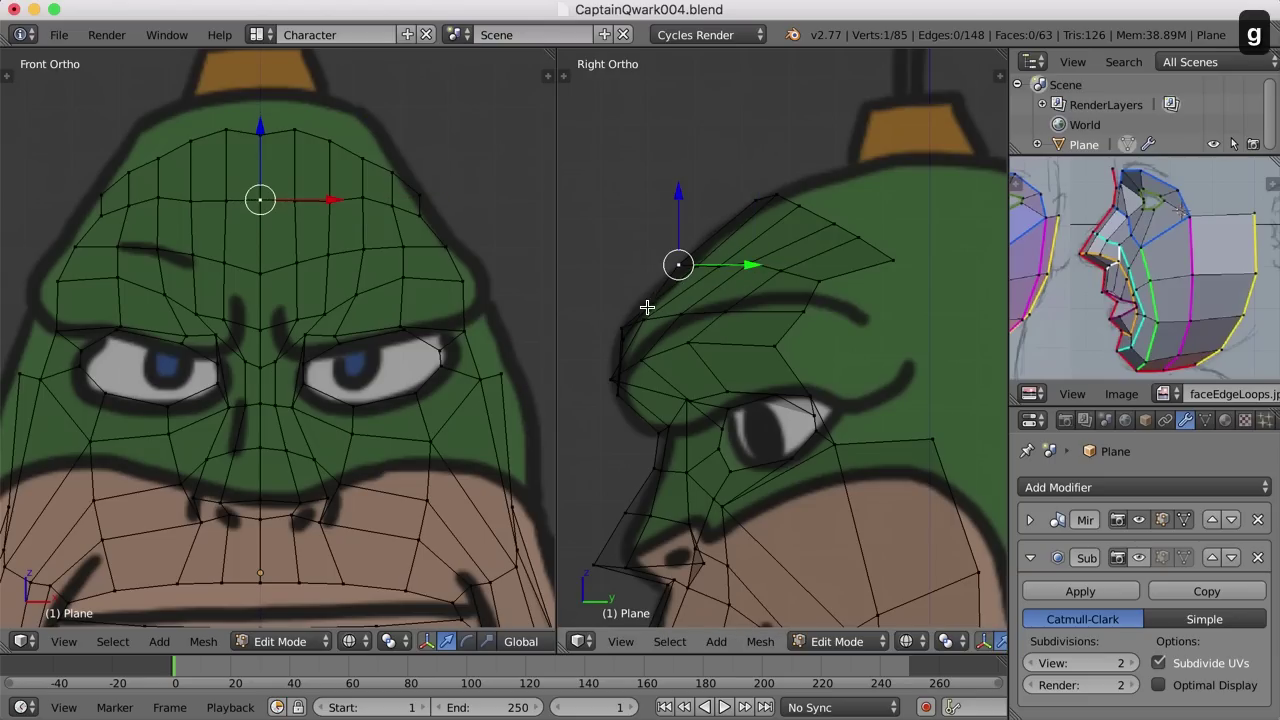
Nudge the remaining forehead and top-row vertices down and forward along the dome, then deselect all.
{"action": "right_click", "coordinate": [646, 306]}
{"action": "key", "text": "g"}
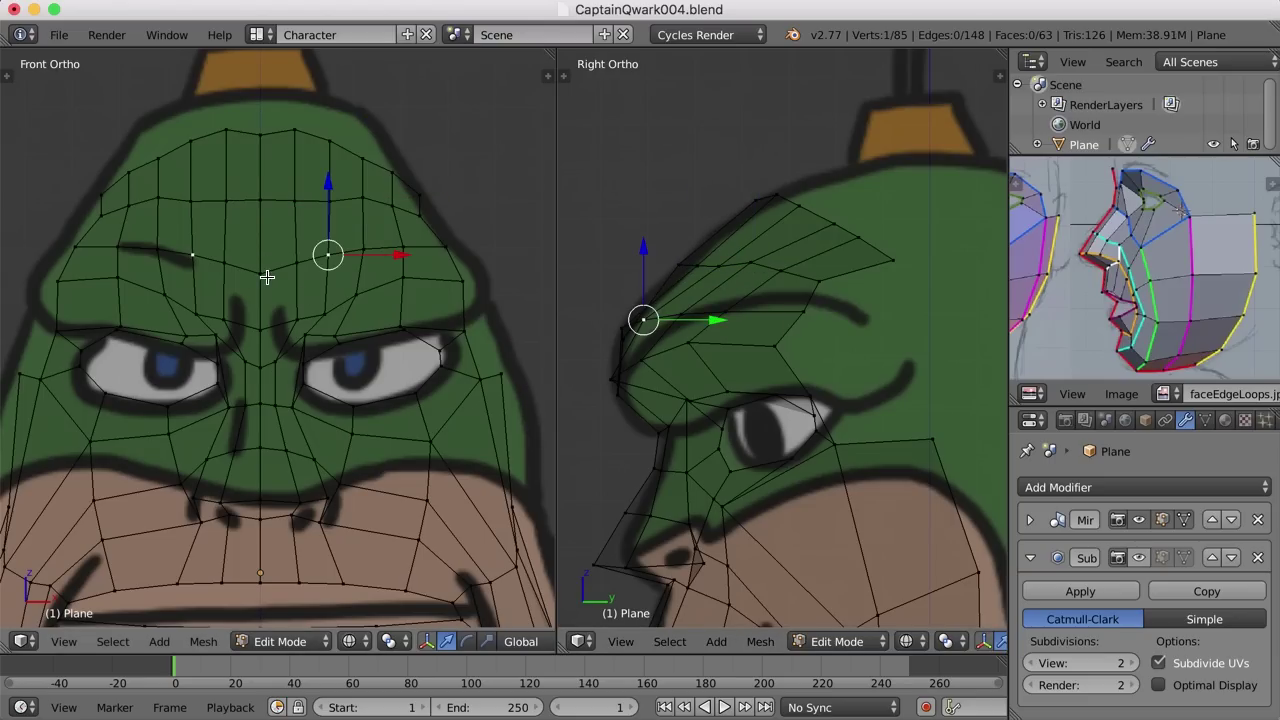
{"action": "left_click", "coordinate": [264, 276]}
{"action": "key", "text": "g"}
{"action": "key", "text": "Escape"}
{"action": "right_click", "coordinate": [754, 251]}
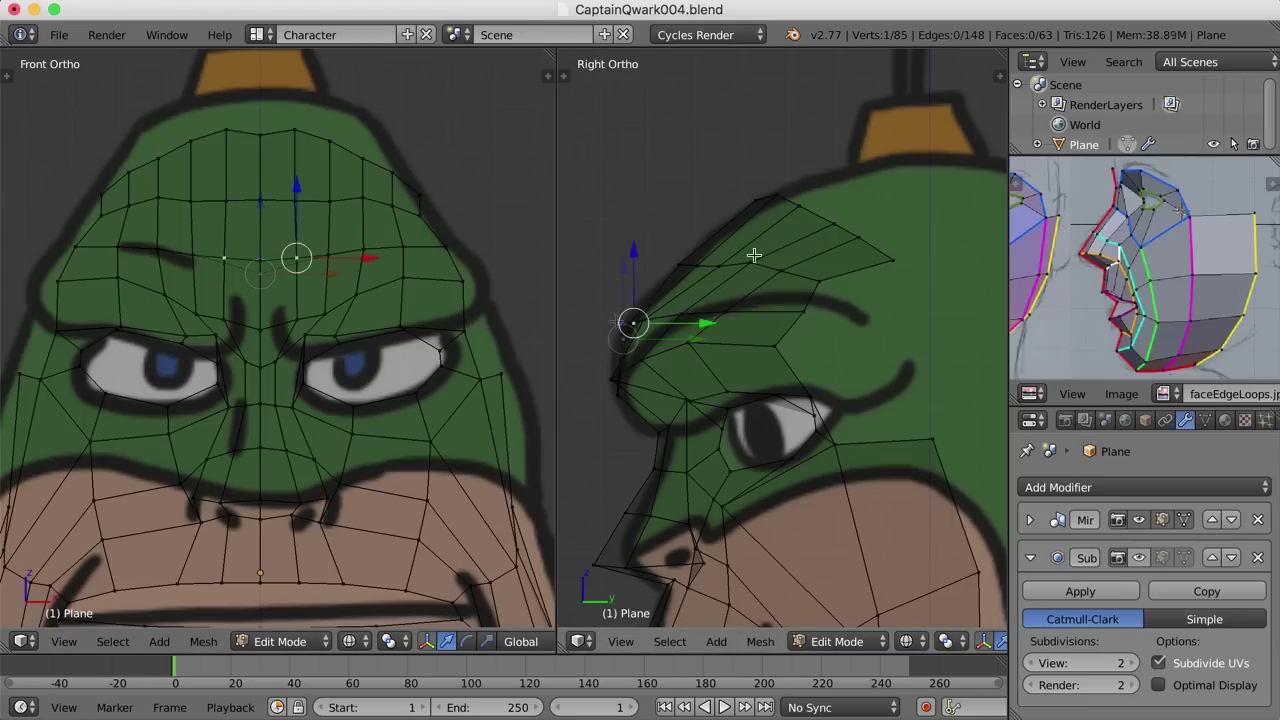
{"action": "right_click", "coordinate": [753, 260]}
{"action": "key", "text": "g"}
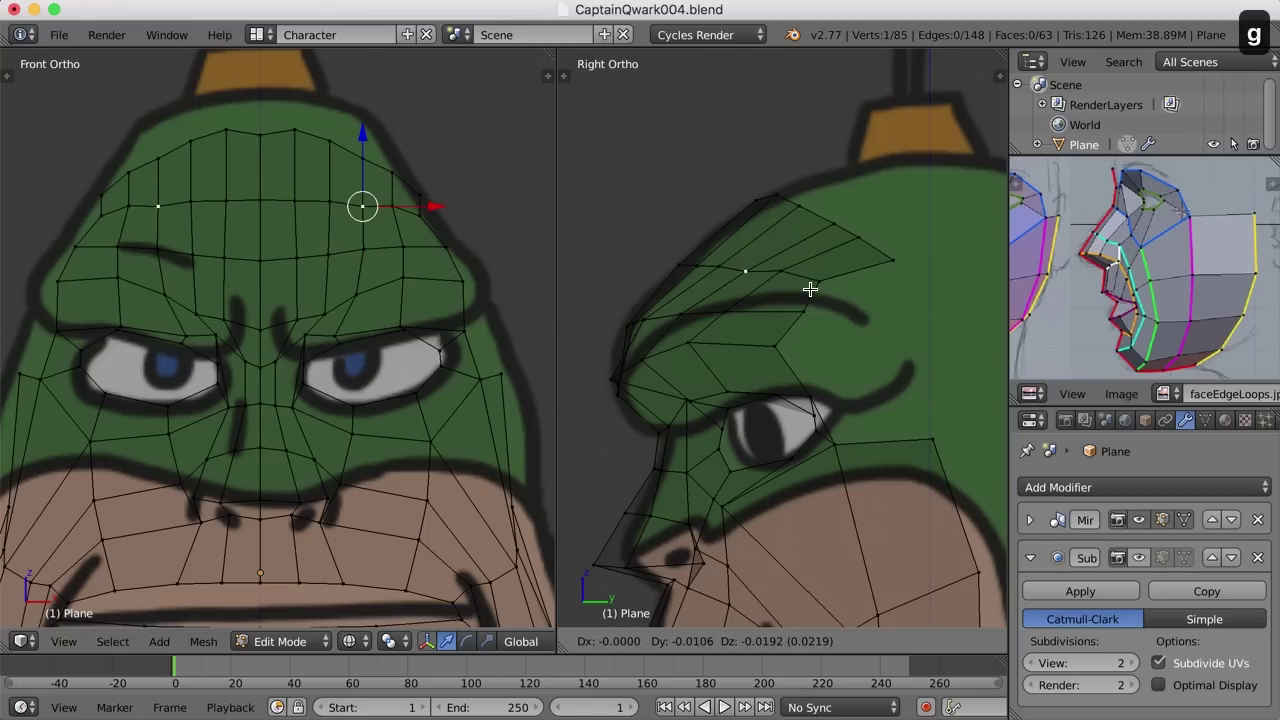
{"action": "left_click", "coordinate": [813, 285]}
{"action": "right_click", "coordinate": [782, 194]}
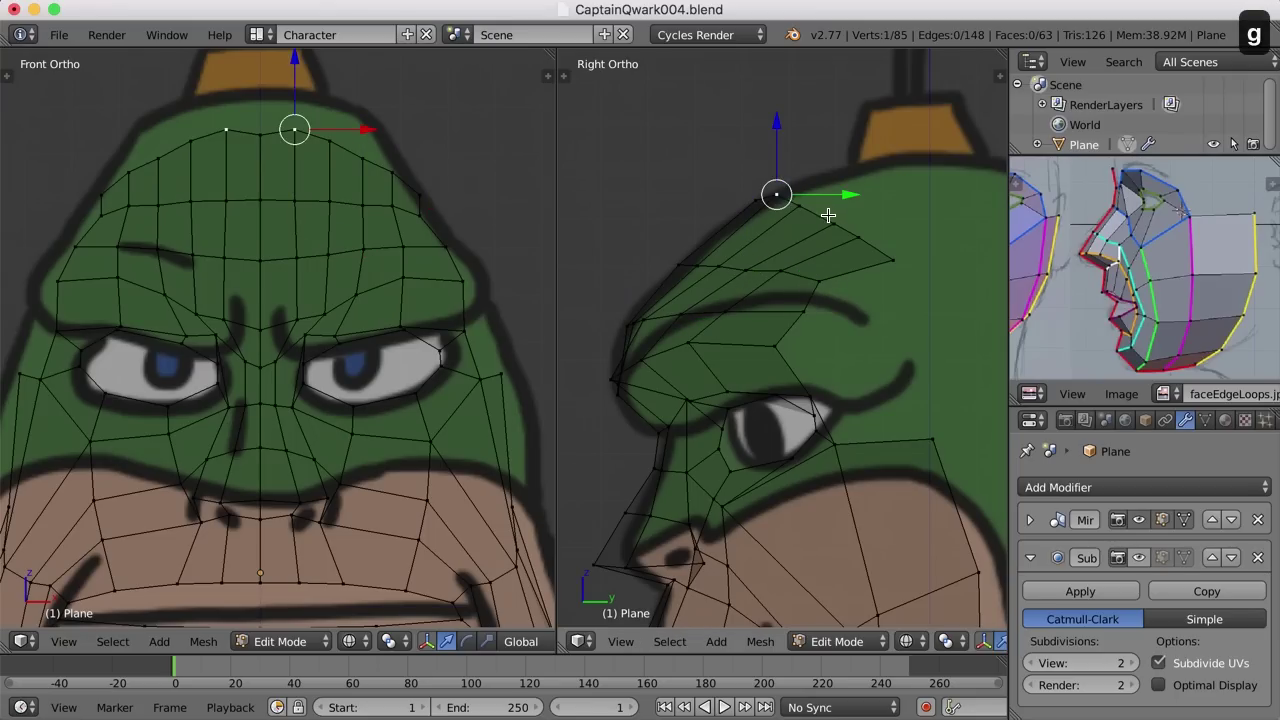
{"action": "key", "text": "g"}
{"action": "left_click", "coordinate": [822, 226]}
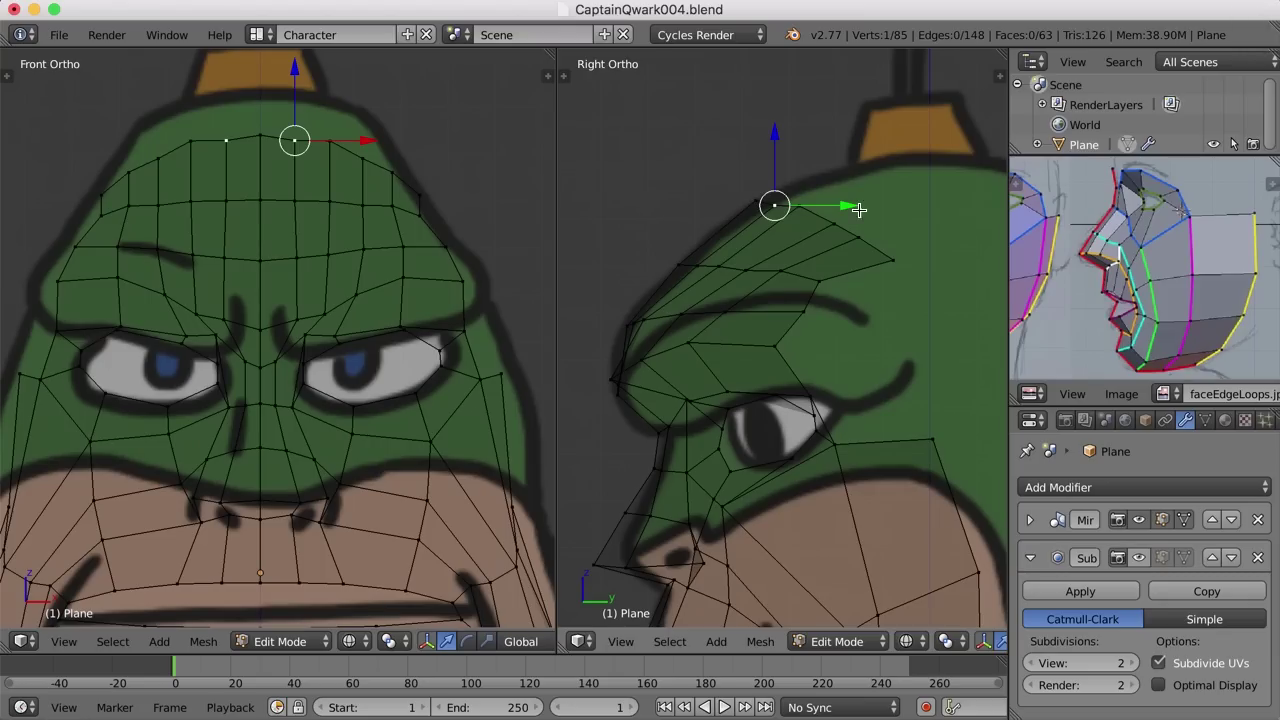
{"action": "right_click", "coordinate": [806, 209]}
{"action": "key", "text": "g"}
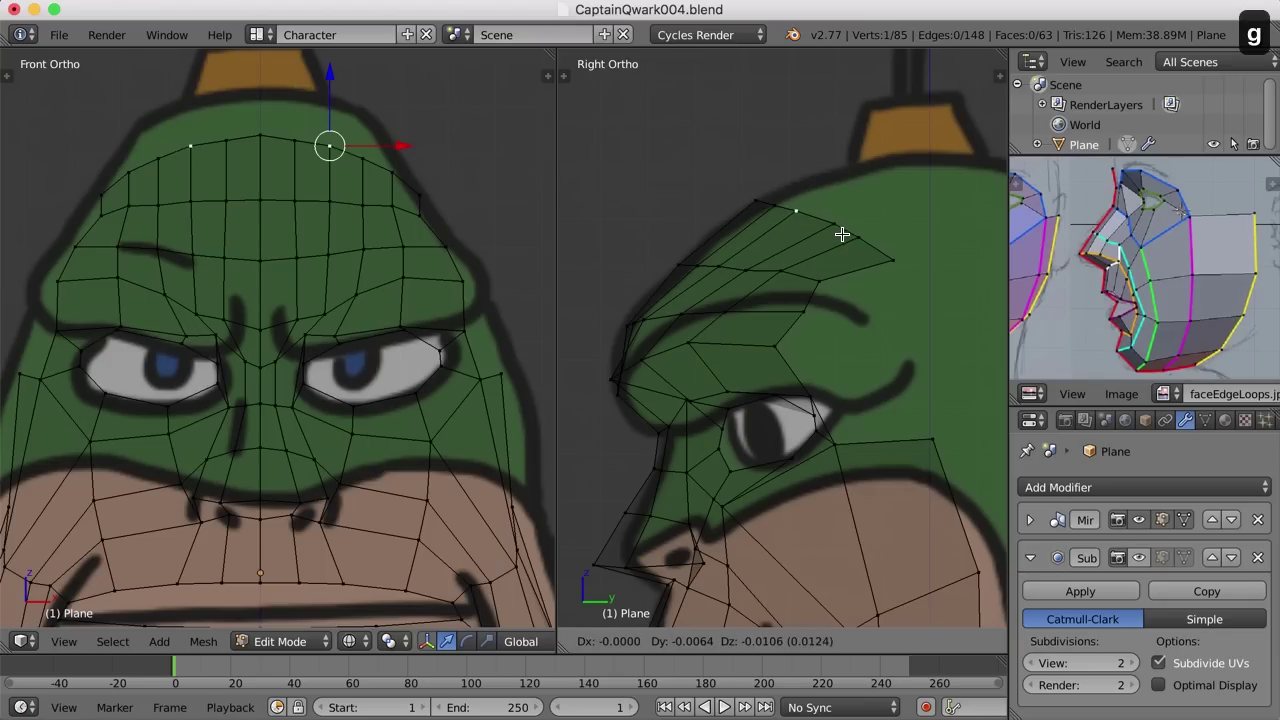
{"action": "left_click", "coordinate": [841, 236]}
{"action": "right_click", "coordinate": [836, 226]}
{"action": "key", "text": "g"}
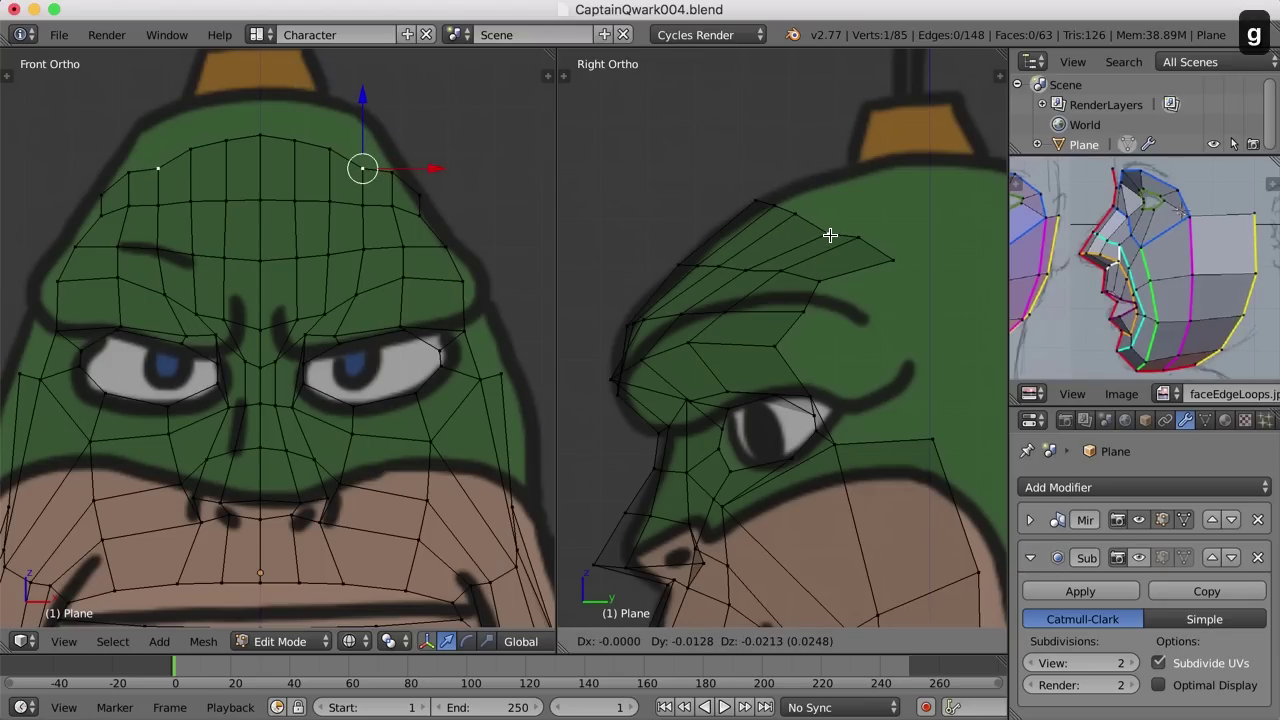
{"action": "left_click", "coordinate": [829, 226]}
{"action": "key", "text": "a"}
{"action": "scroll", "coordinate": [800, 300], "scroll_direction": "down", "scroll_amount": 3}
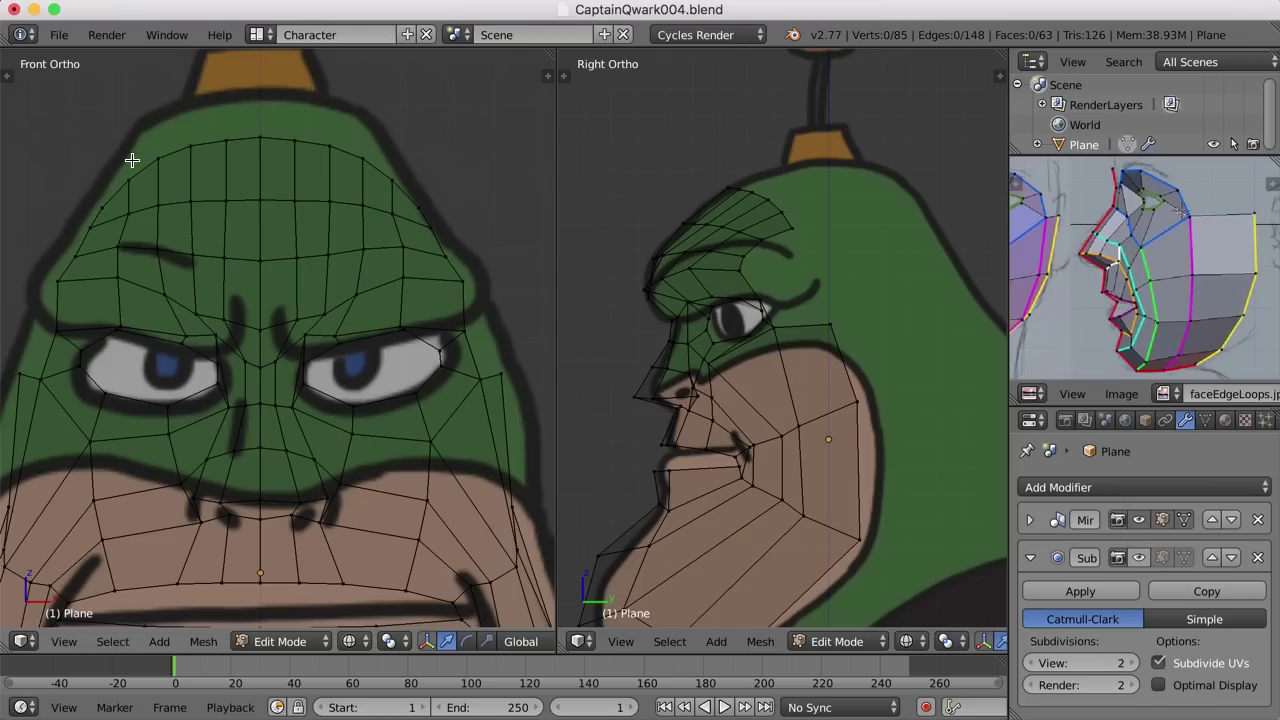
Frame the whole head in Right Ortho and select the edge loop across the top of the forehead.
{"action": "scroll", "coordinate": [789, 209], "scroll_direction": "up", "scroll_amount": 3}
{"action": "middle_click_drag", "start_coordinate": [789, 209], "coordinate": [791, 263], "text": "shift"}
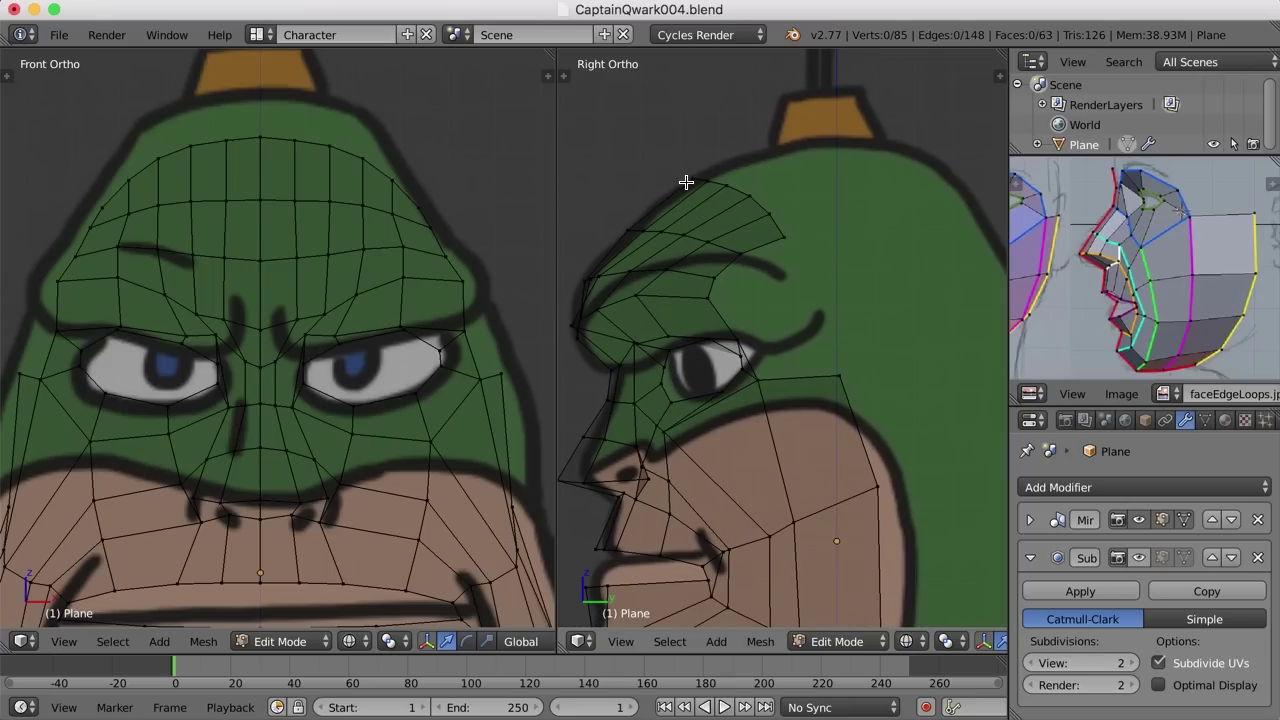
{"action": "right_click", "coordinate": [260, 132]}
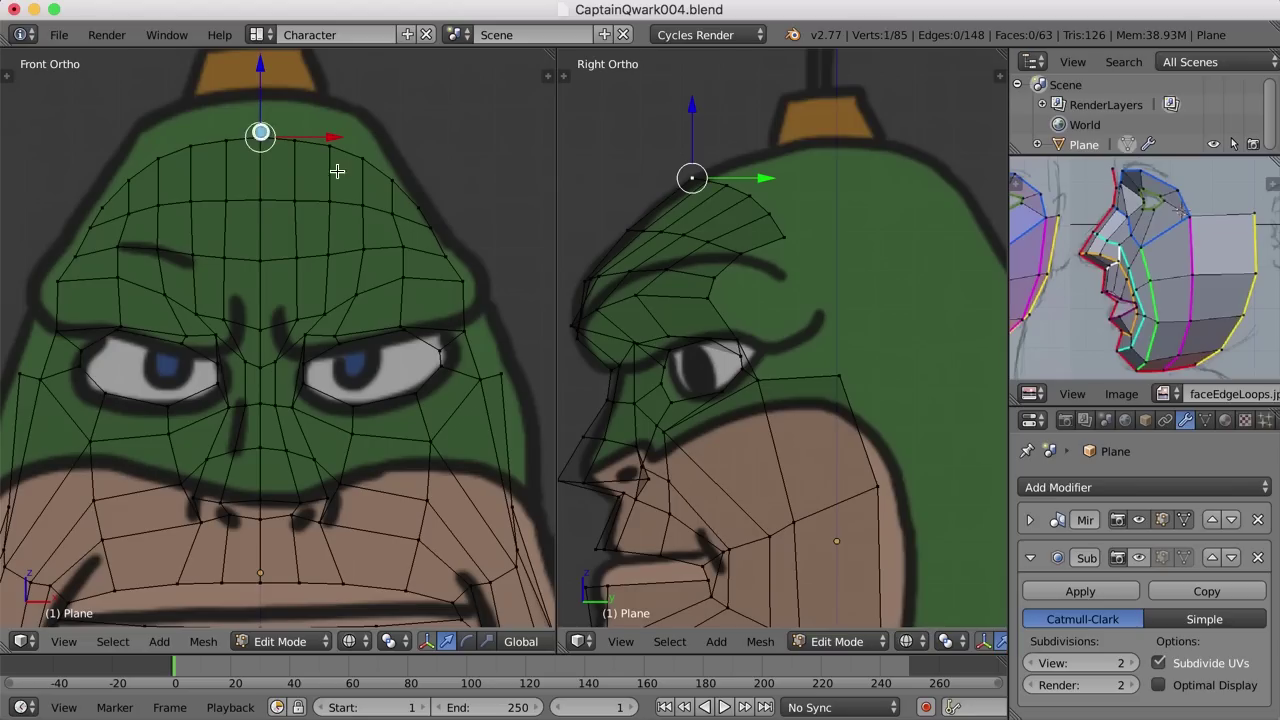
{"action": "right_click", "coordinate": [430, 208], "text": "alt"}
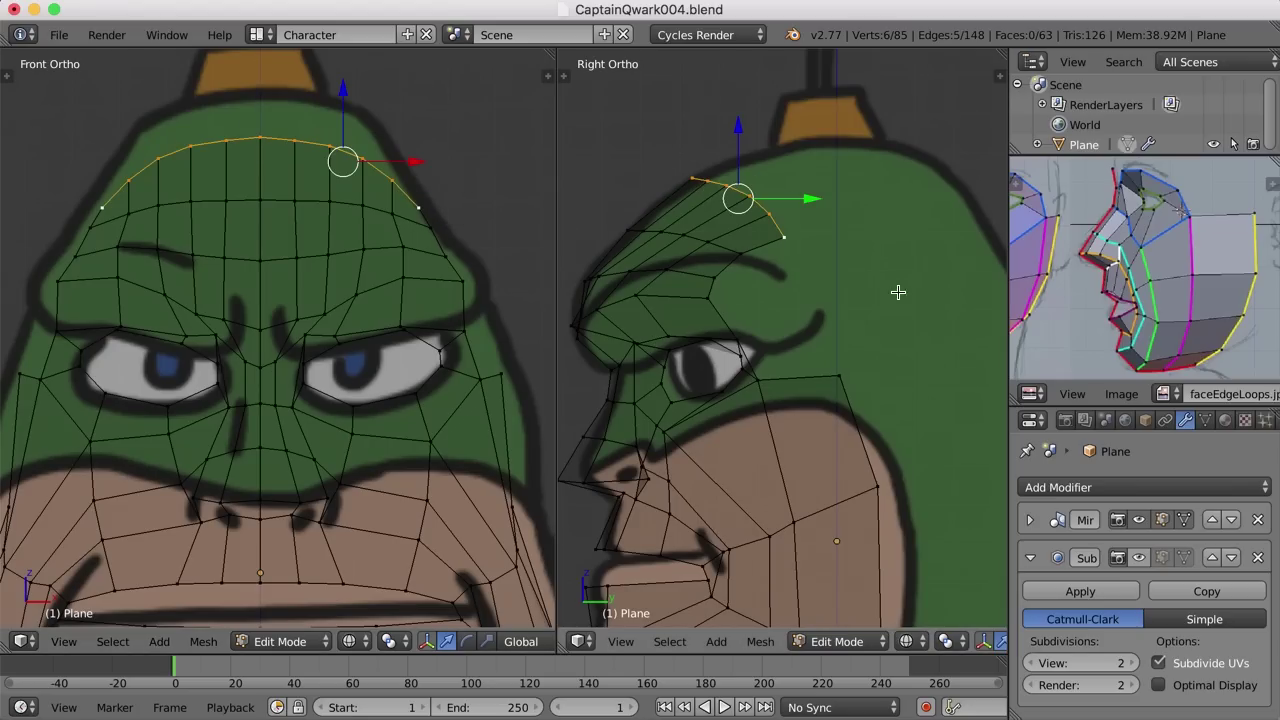
Extrude the top forehead loop into a new row, rotating it back and moving it over the dome.
{"action": "key", "text": "e"}
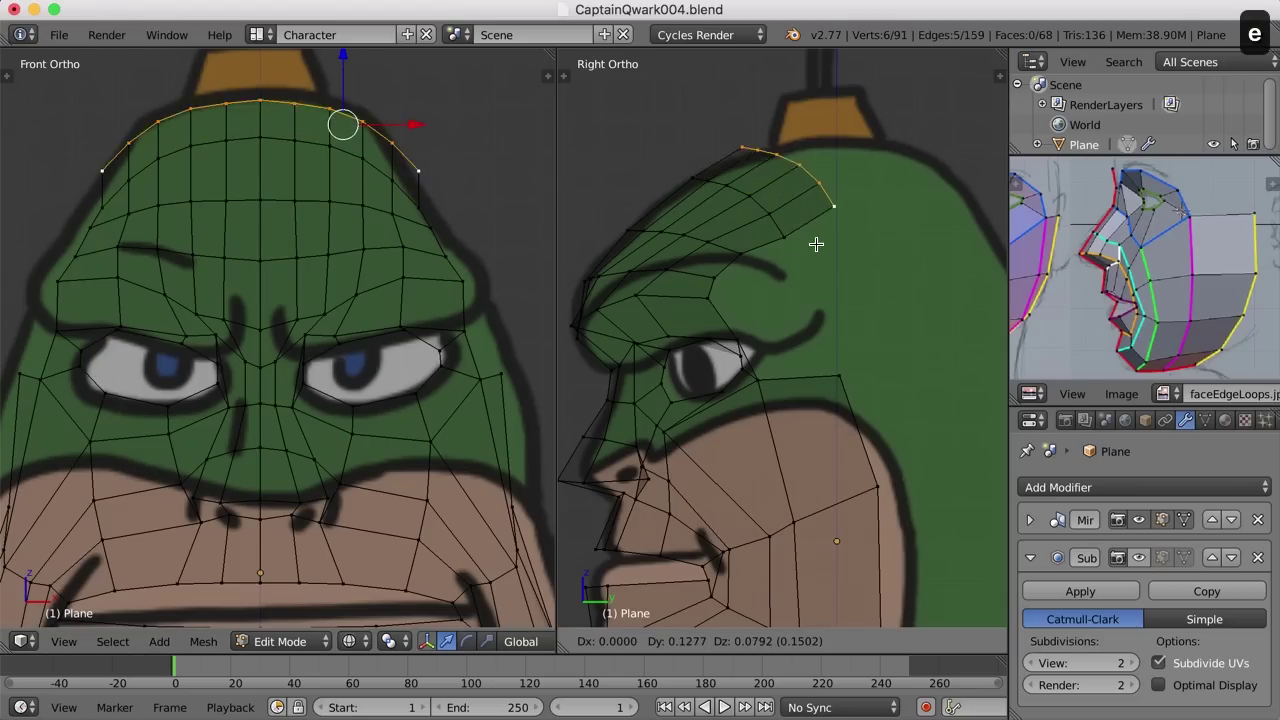
{"action": "left_click", "coordinate": [843, 245]}
{"action": "key", "text": "r"}
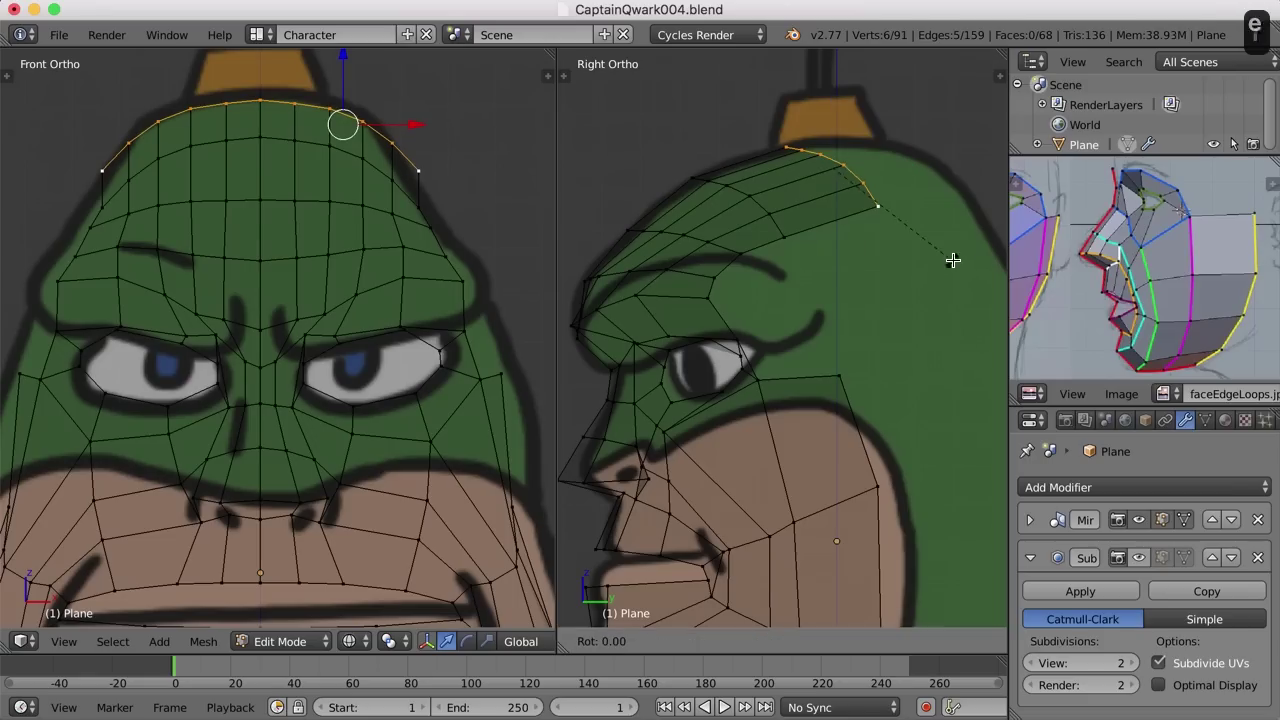
{"action": "left_click", "coordinate": [875, 296]}
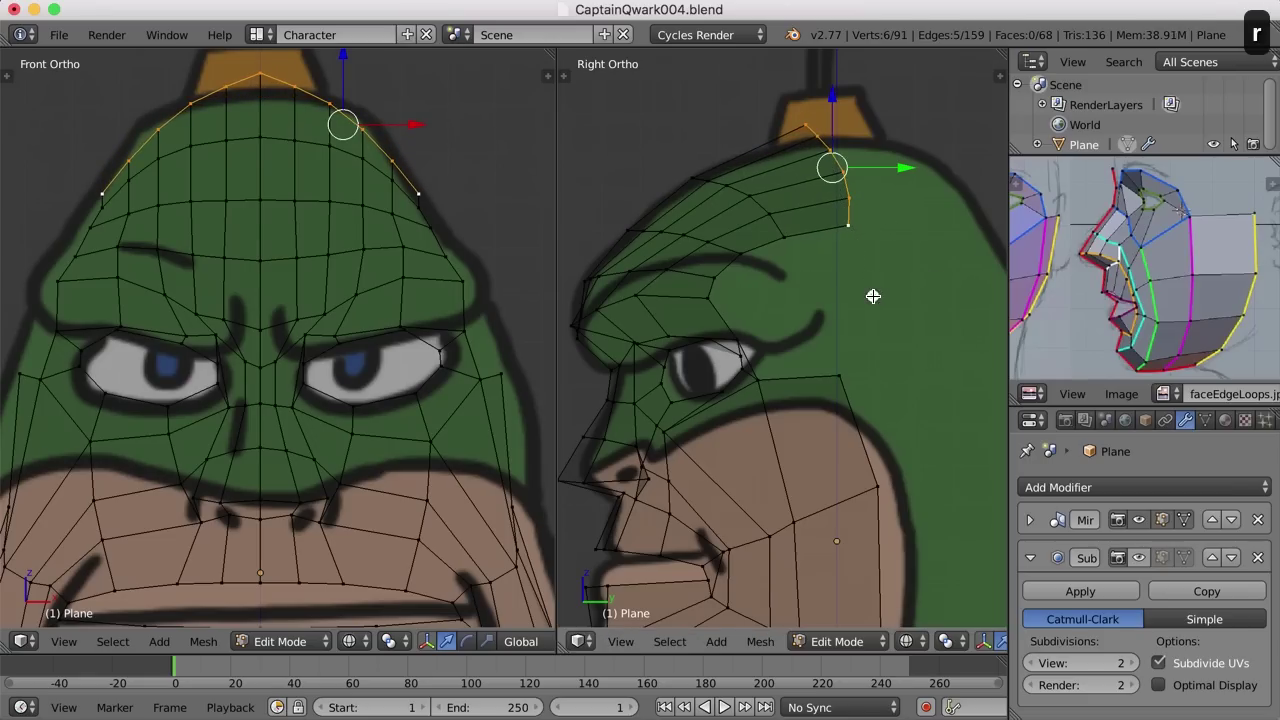
{"action": "key", "text": "g"}
{"action": "left_click", "coordinate": [859, 312]}
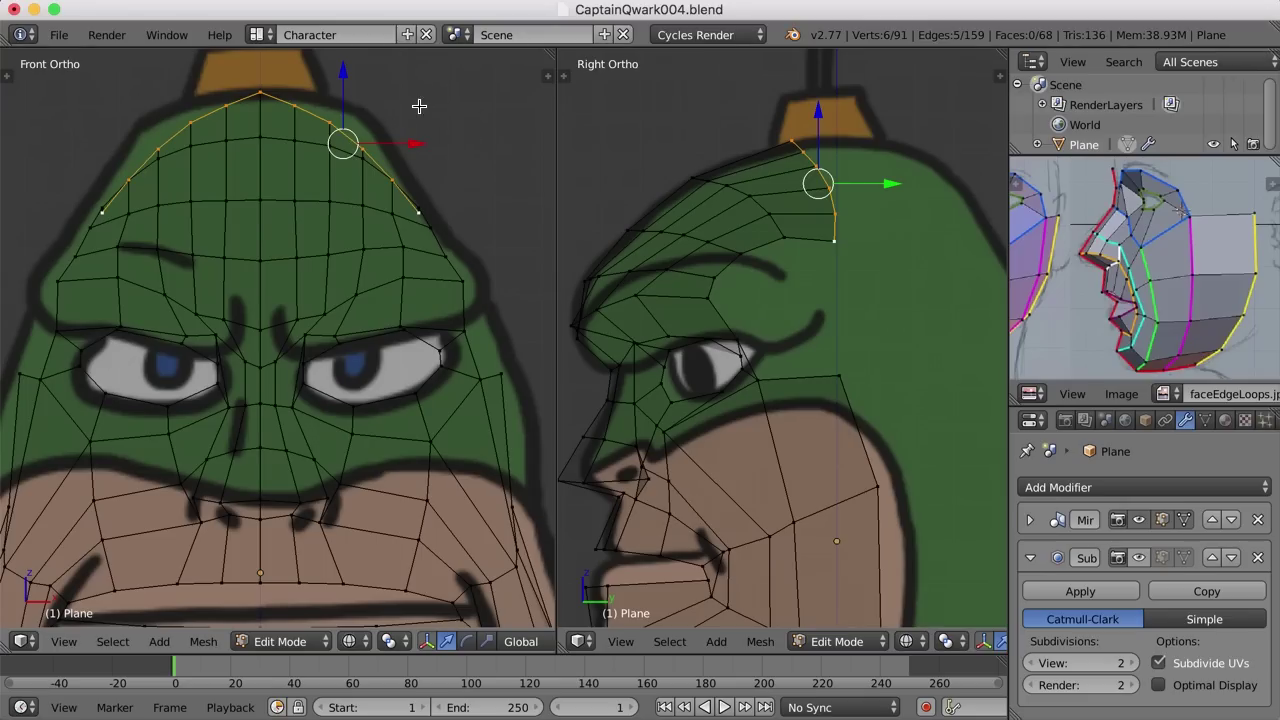
Flatten the new row vertically and tuck it against the head outline.
{"action": "middle_click_drag", "start_coordinate": [464, 122], "coordinate": [450, 140], "text": "shift"}
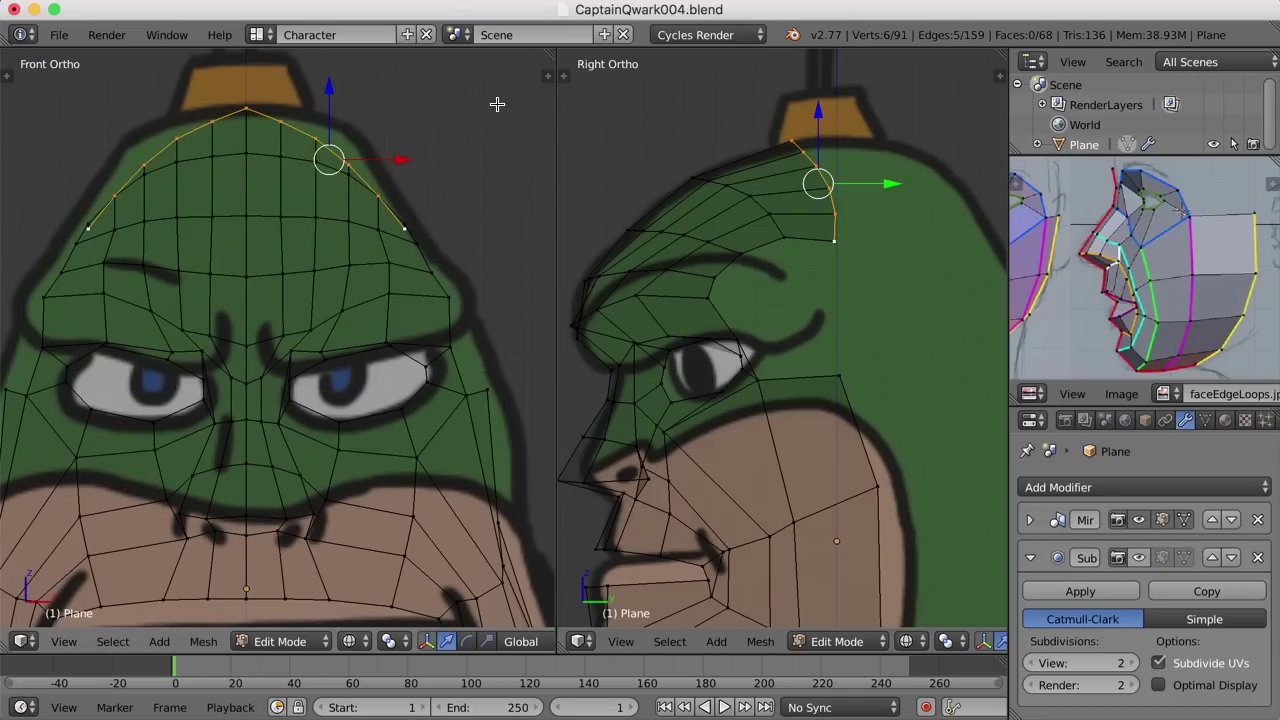
{"action": "key", "text": "s"}
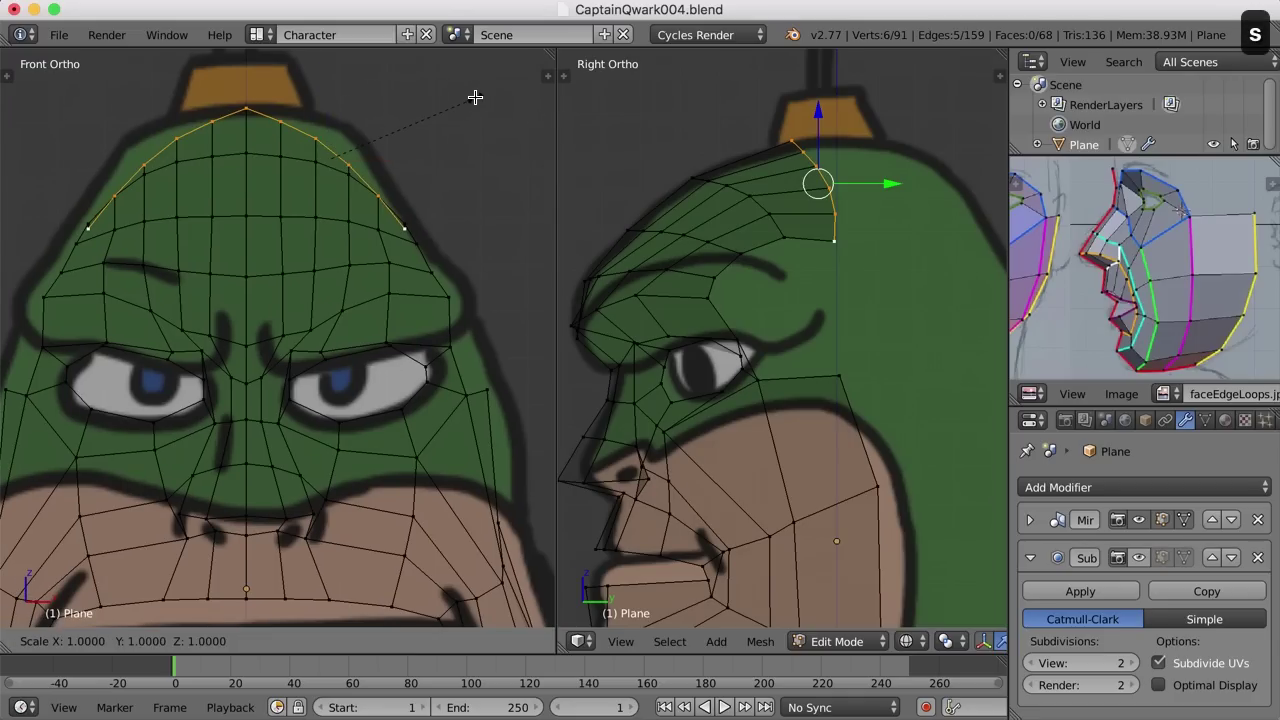
{"action": "key", "text": "z"}
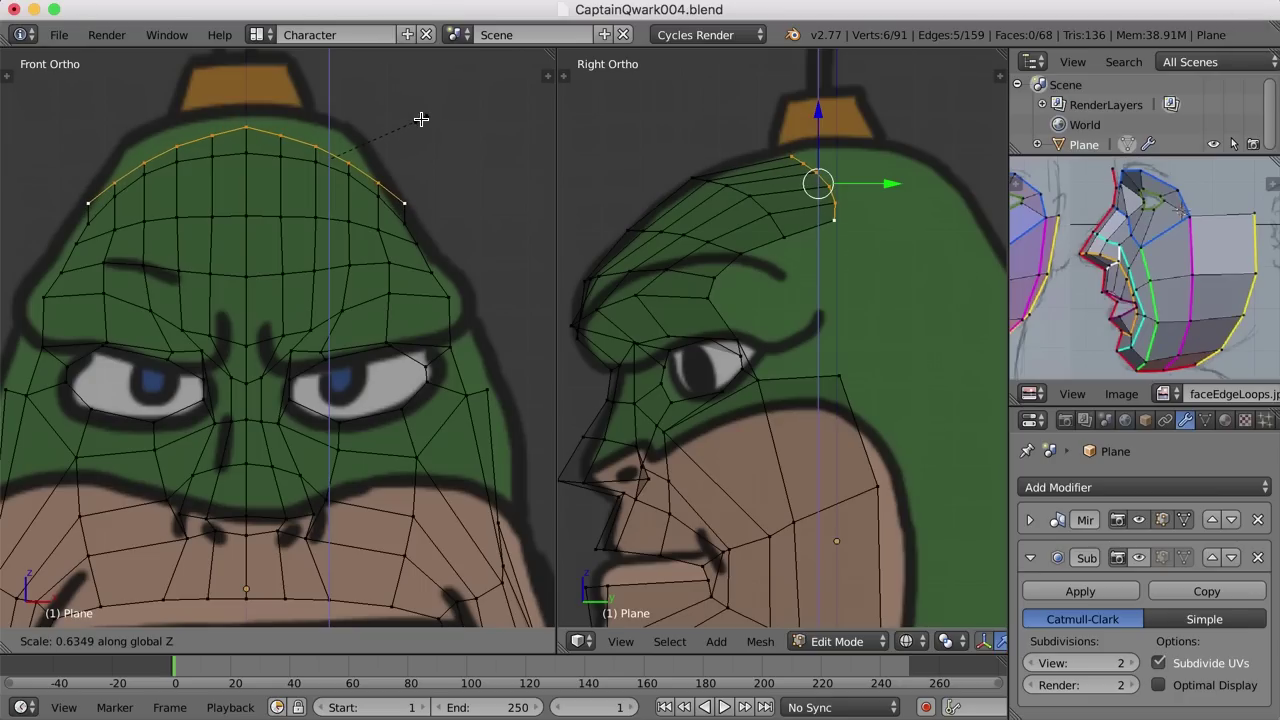
{"action": "left_click", "coordinate": [424, 119]}
{"action": "key", "text": "g"}
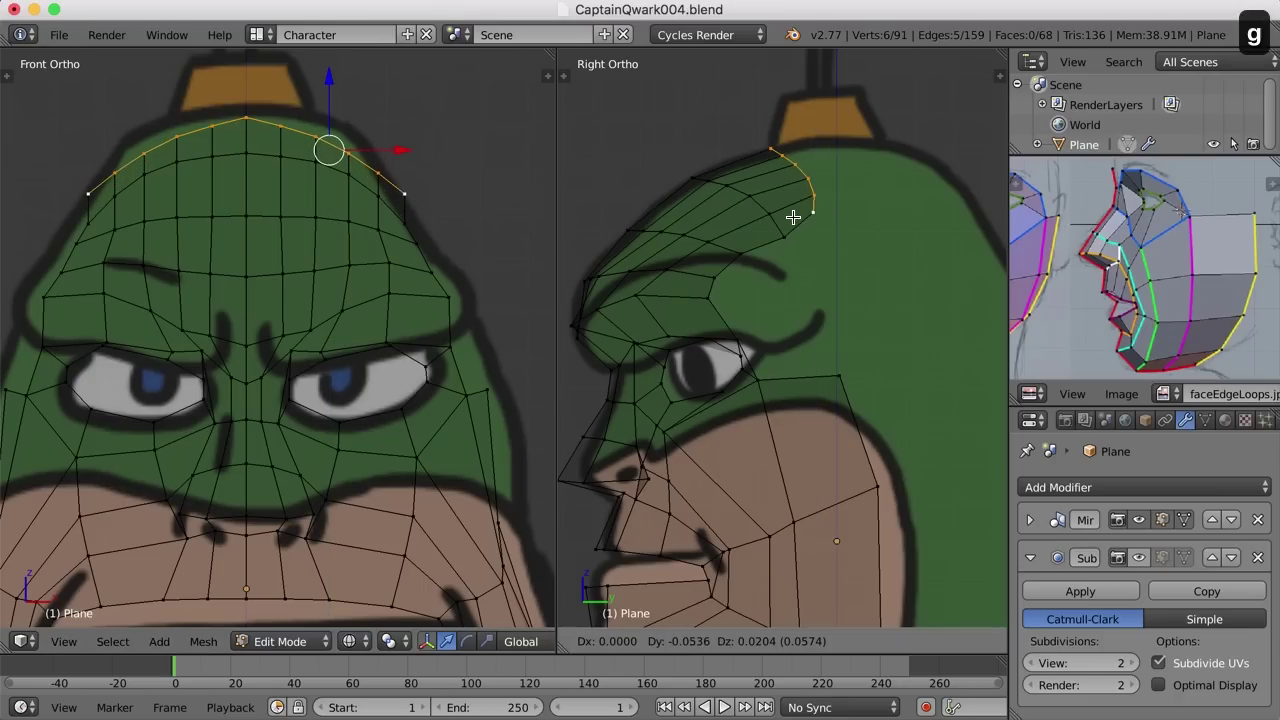
{"action": "left_click", "coordinate": [795, 217]}
Nudge the new row again and ease its end vertex back onto the dome outline.
{"action": "key", "text": "g"}
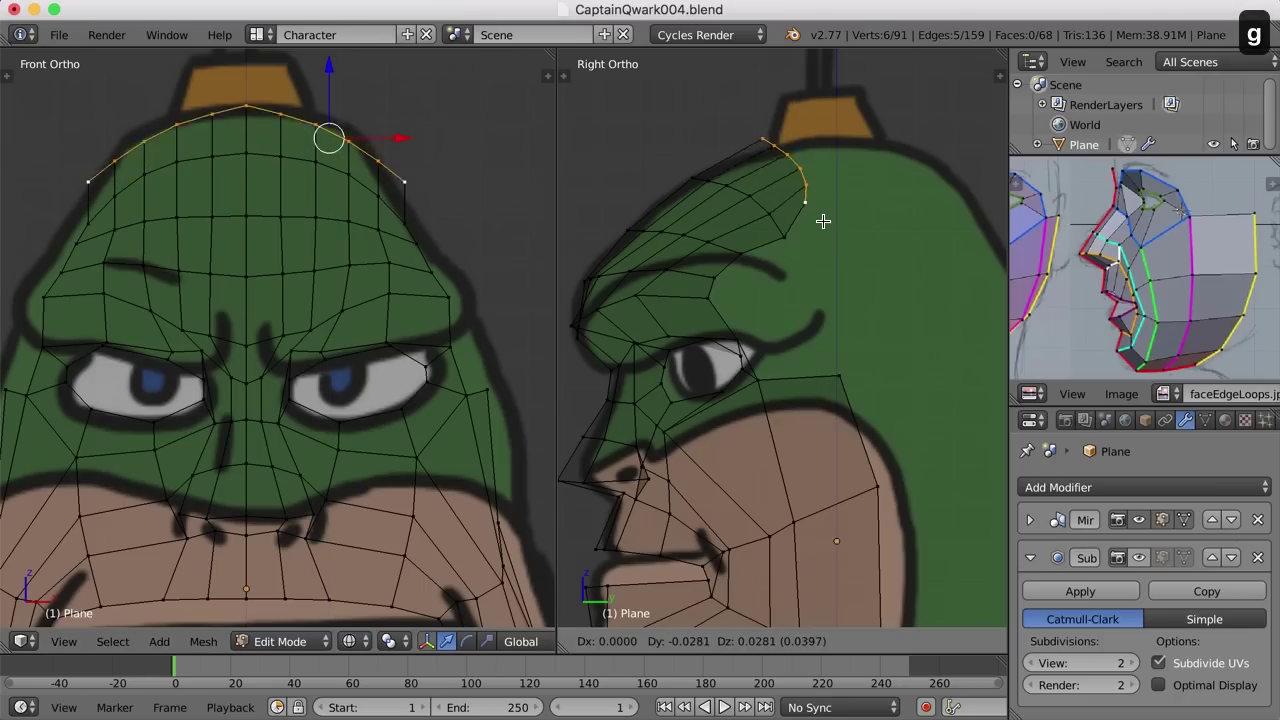
{"action": "left_click", "coordinate": [825, 237]}
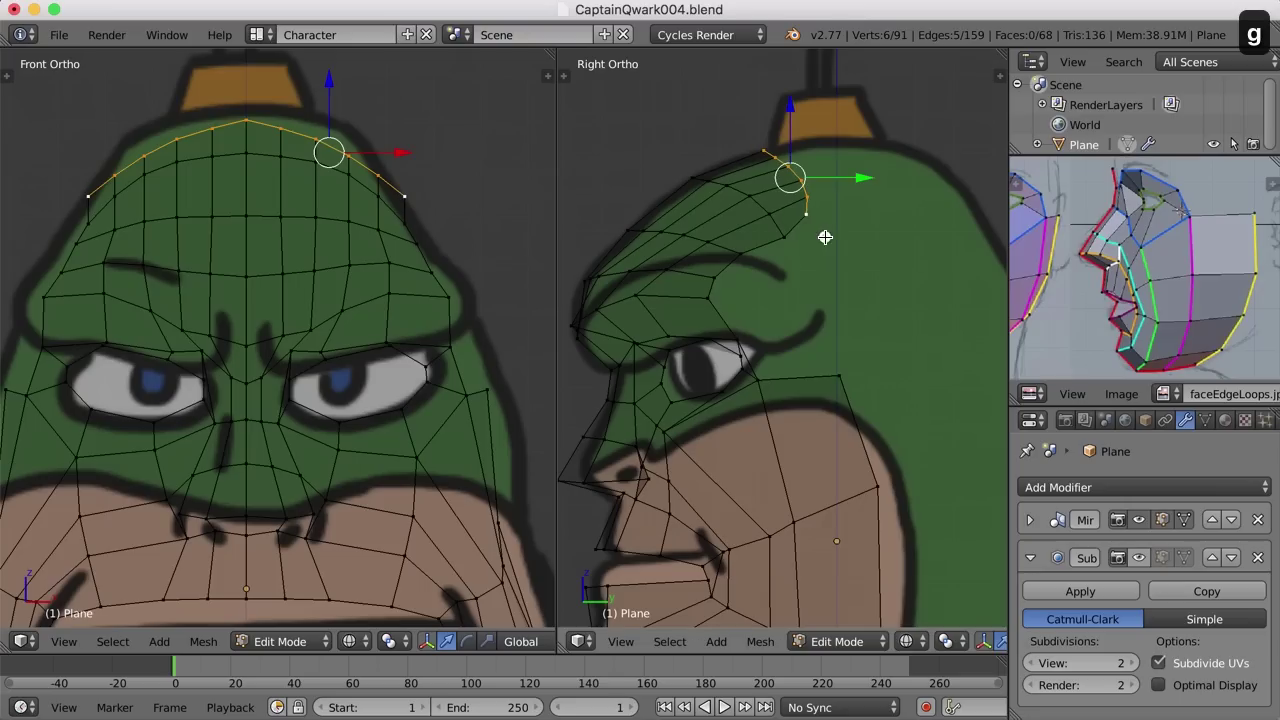
{"action": "right_click", "coordinate": [805, 212]}
{"action": "key", "text": "g"}
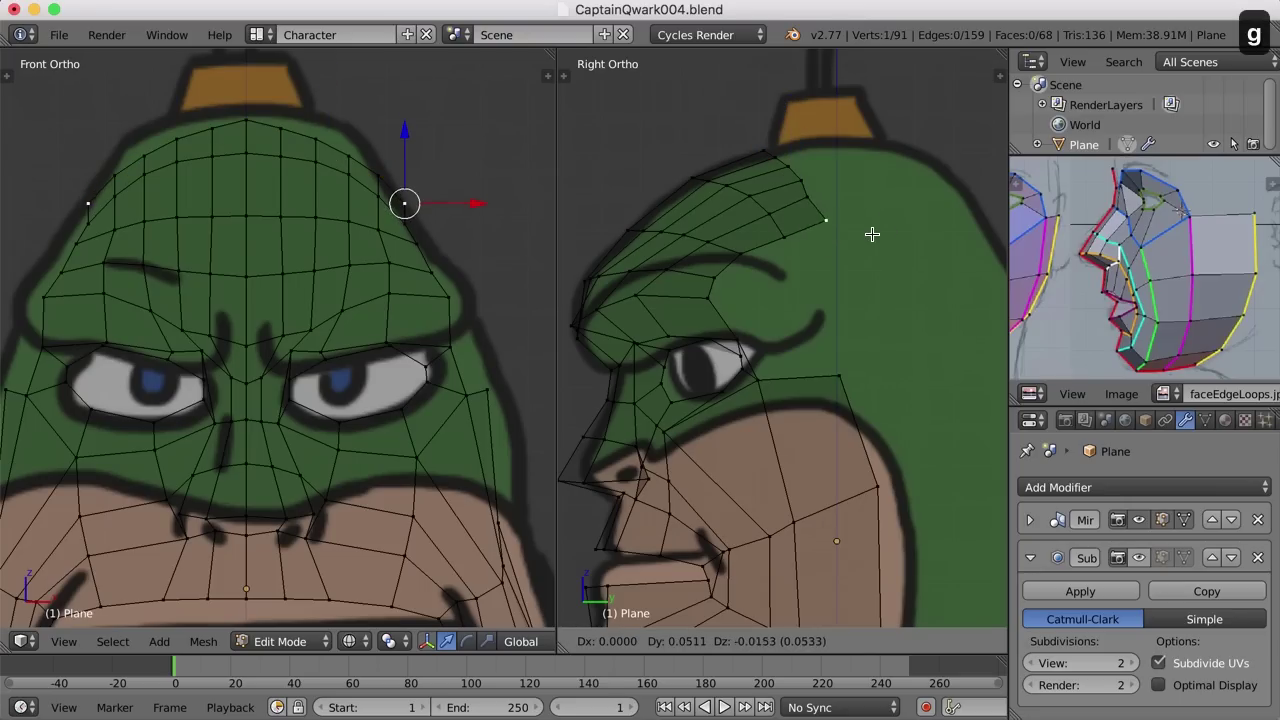
{"action": "left_click", "coordinate": [867, 237]}
{"action": "key", "text": "g"}
{"action": "left_click", "coordinate": [809, 193]}
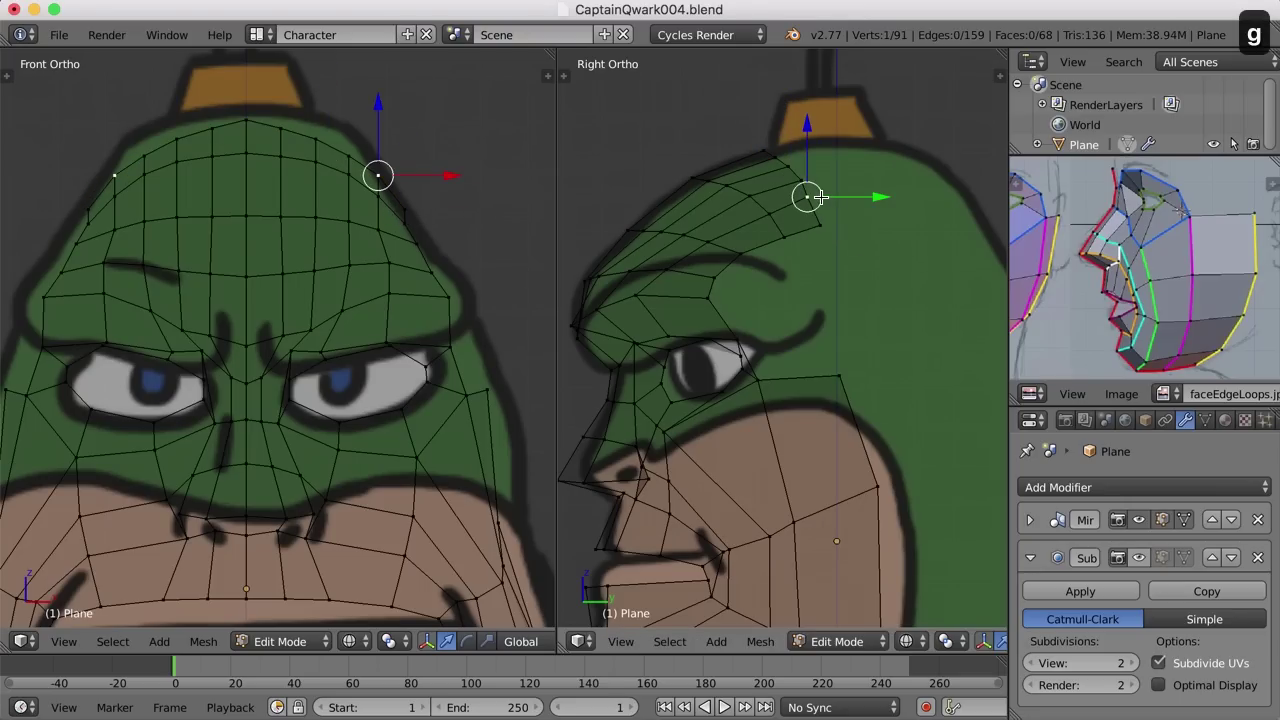
{"action": "key", "text": "g"}
{"action": "left_click", "coordinate": [823, 202]}
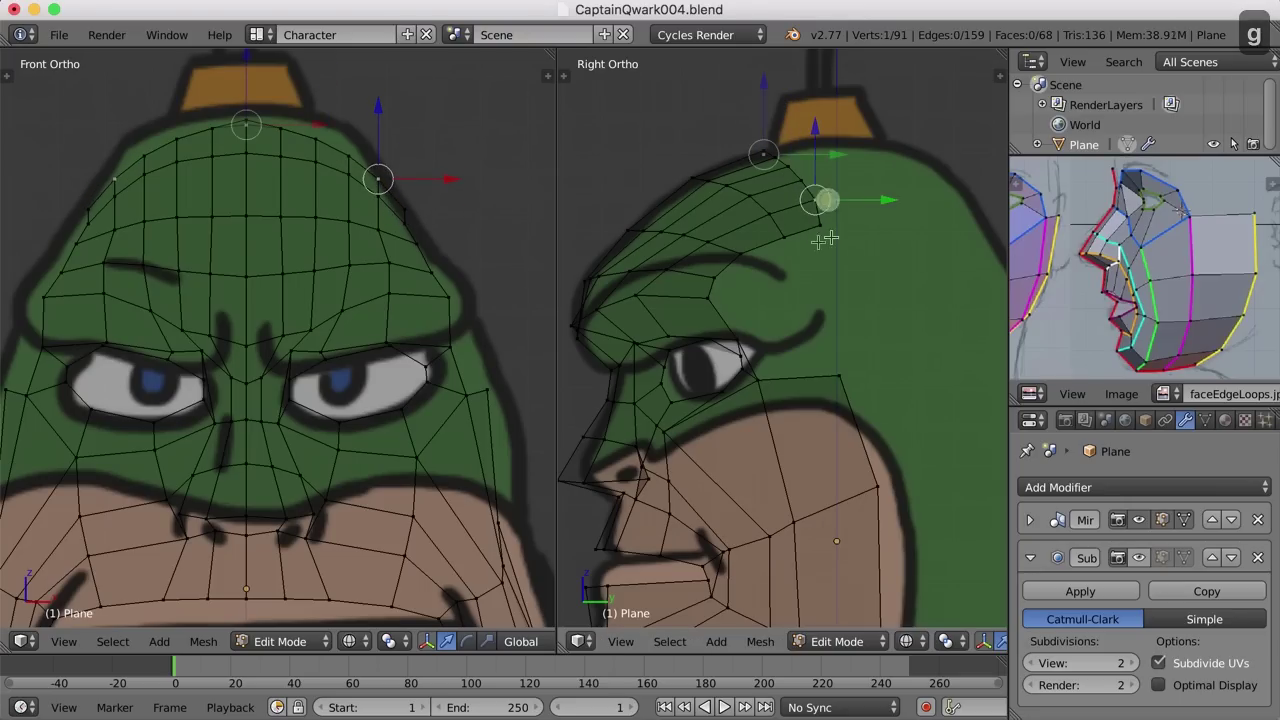
{"action": "mouse_move", "coordinate": [831, 240]}
{"action": "middle_mouse_down"}
{"action": "mouse_move", "coordinate": [731, 306]}
{"action": "mouse_move", "coordinate": [763, 309]}
{"action": "mouse_move", "coordinate": [792, 352]}
{"action": "mouse_move", "coordinate": [808, 283]}
{"action": "mouse_move", "coordinate": [786, 297]}
{"action": "mouse_move", "coordinate": [777, 335]}
{"action": "mouse_move", "coordinate": [814, 286]}
{"action": "mouse_move", "coordinate": [814, 297]}
{"action": "middle_mouse_up"}
Switch to solid shading and show the Subsurf modifier's smoothing in the viewport.
{"action": "key", "text": "z"}
{"action": "scroll", "coordinate": [809, 294], "scroll_direction": "up", "scroll_amount": 2}
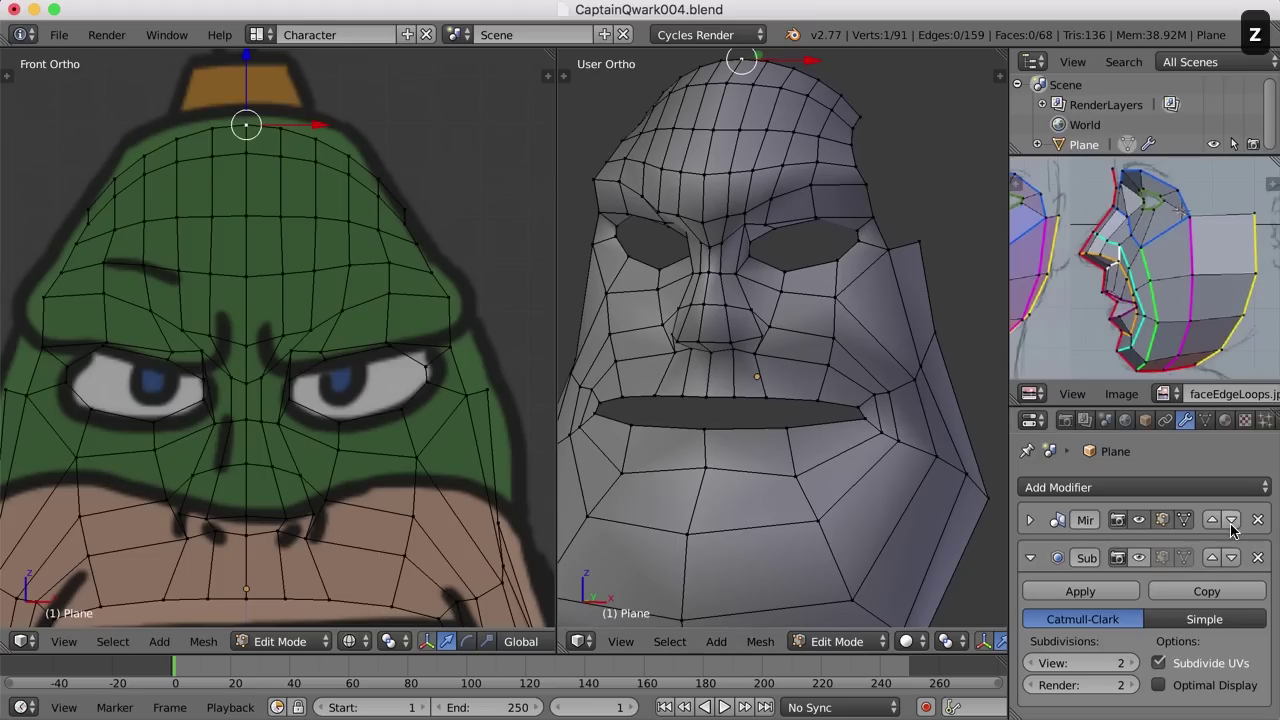
{"action": "left_click", "coordinate": [1138, 557]}
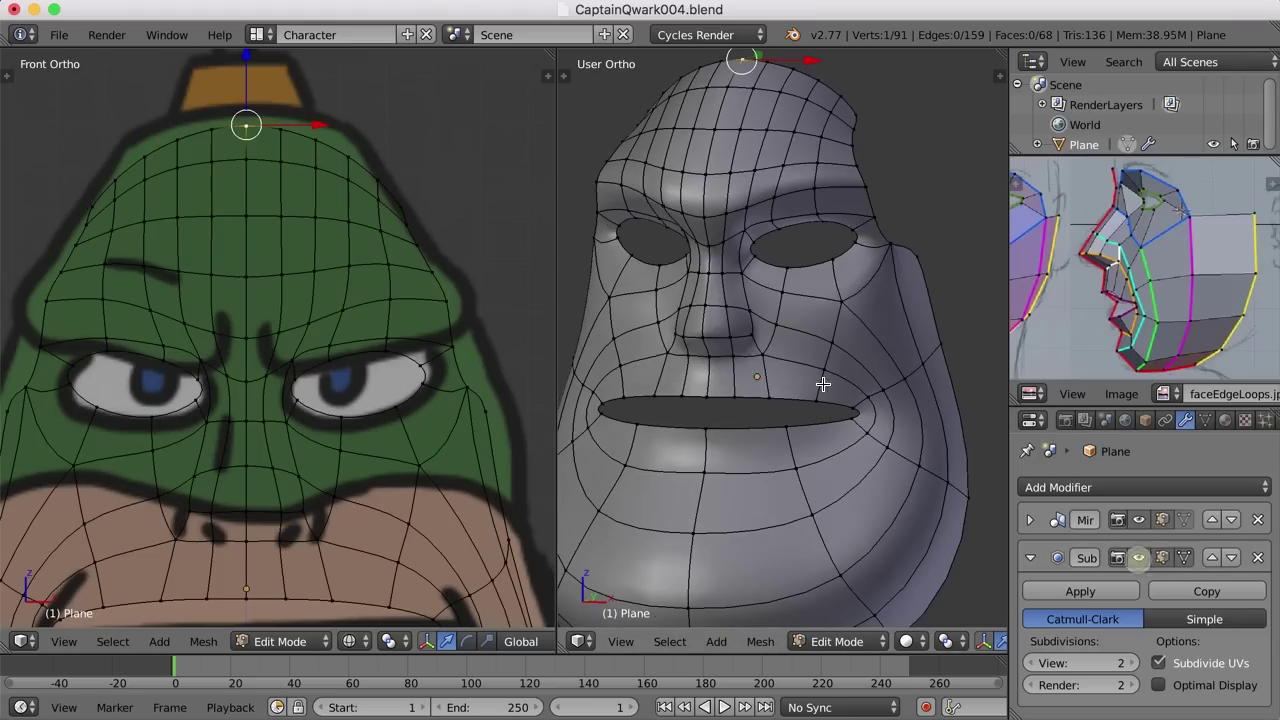
{"action": "scroll", "coordinate": [800, 385], "scroll_direction": "down", "scroll_amount": 3}
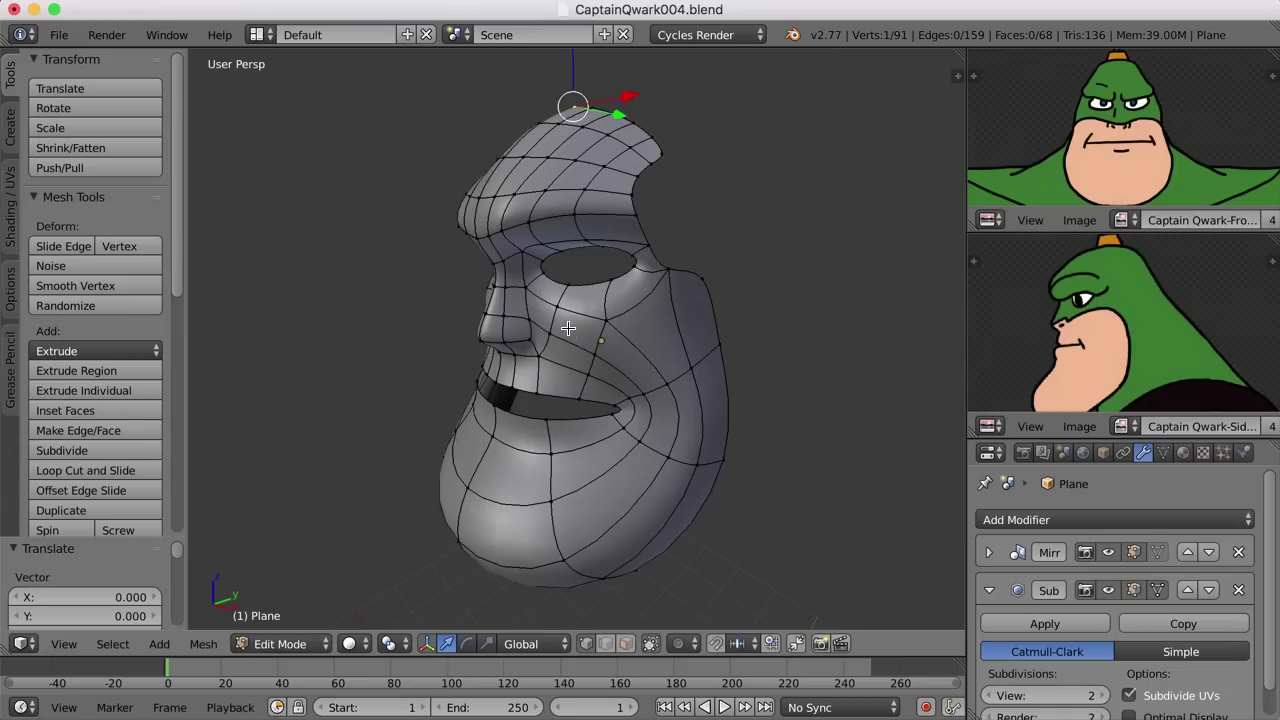
{"action": "middle_click_drag", "start_coordinate": [567, 328], "coordinate": [443, 366]}
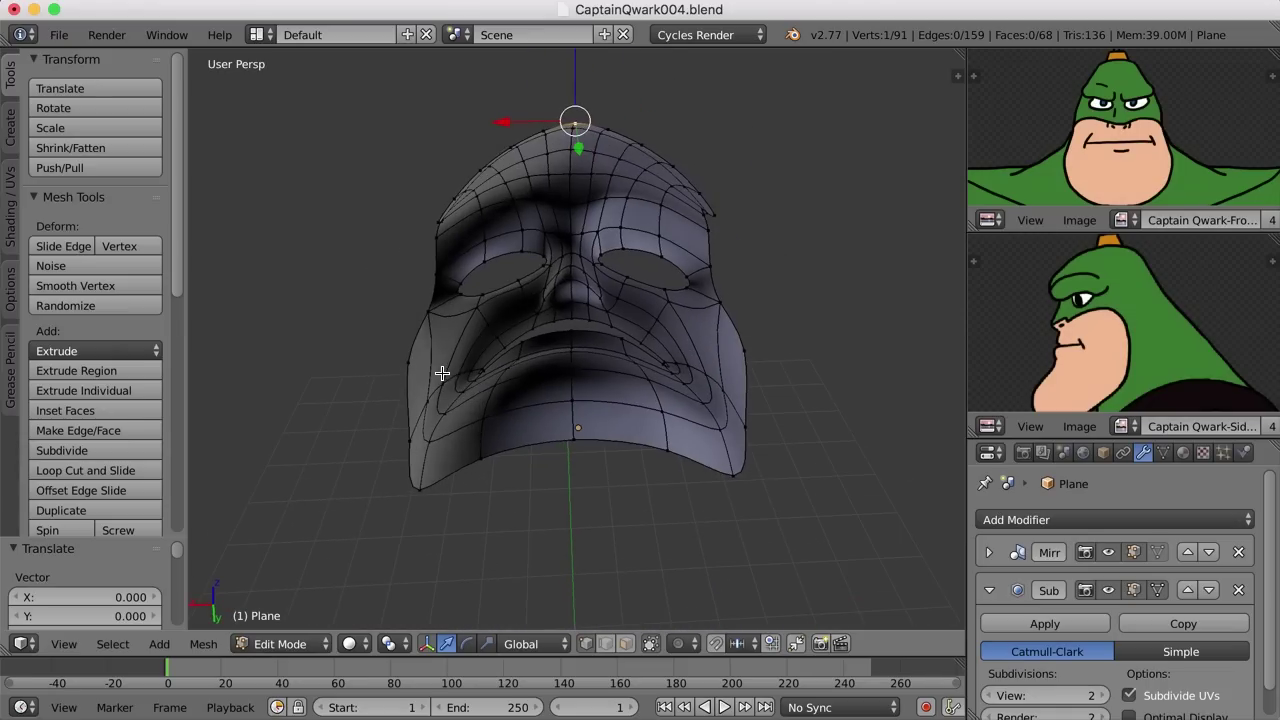
{"action": "middle_click_drag", "start_coordinate": [529, 277], "coordinate": [564, 311]}
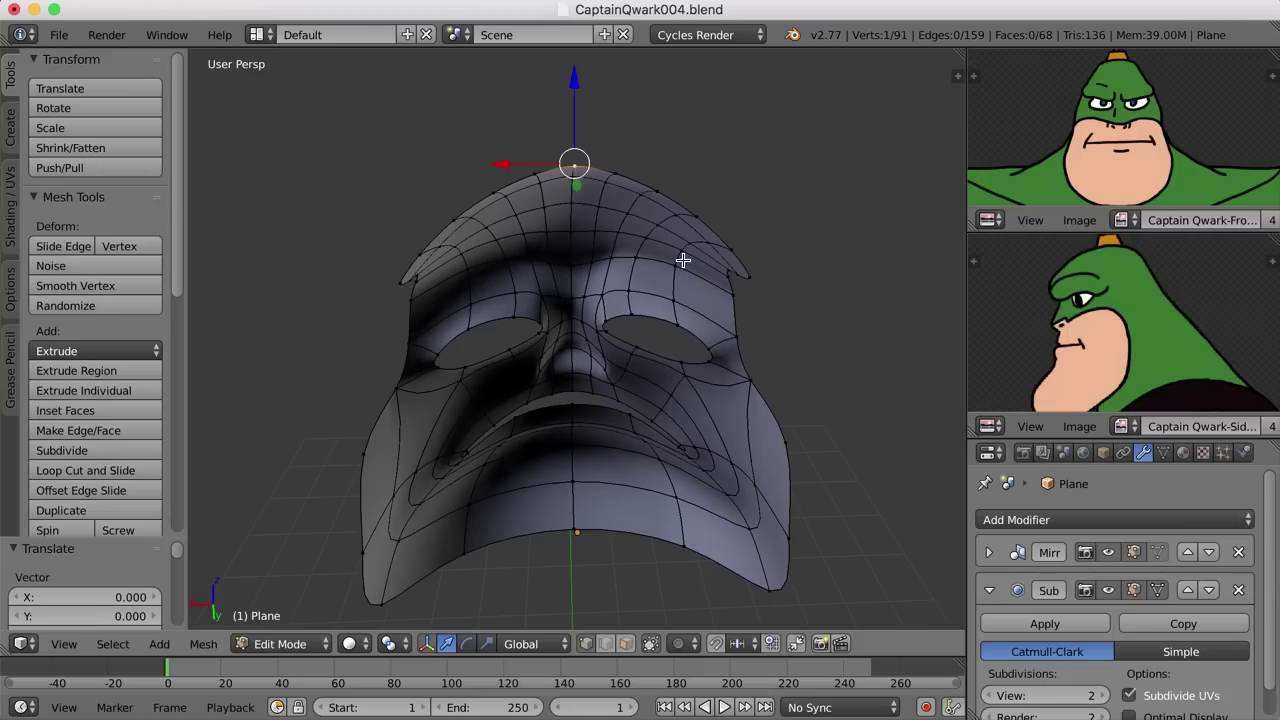
Raise a few forehead rim vertices slightly along Z to even the dome's edge.
{"action": "right_click", "coordinate": [537, 178]}
{"action": "left_click_drag", "start_coordinate": [531, 95], "coordinate": [531, 19]}
{"action": "key", "text": "Escape"}
{"action": "right_click", "coordinate": [492, 191]}
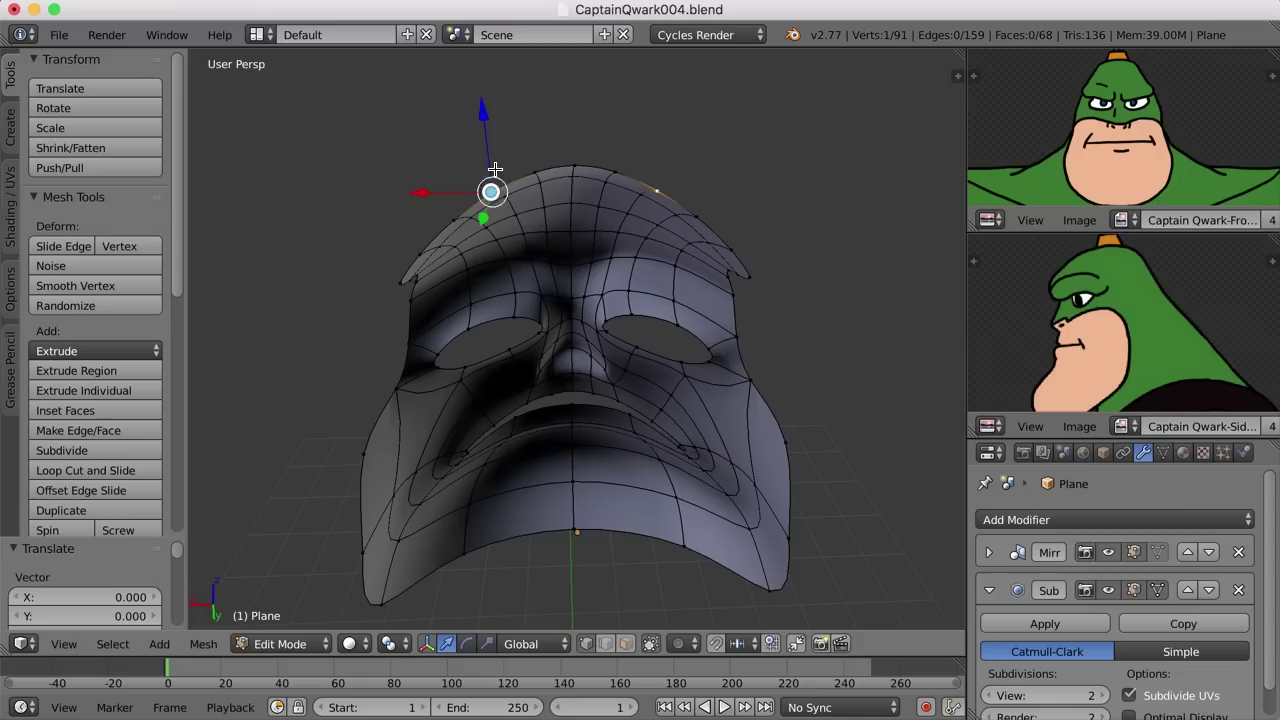
{"action": "left_click_drag", "start_coordinate": [488, 130], "coordinate": [397, 177]}
{"action": "right_click", "coordinate": [458, 220]}
{"action": "right_click", "coordinate": [418, 253]}
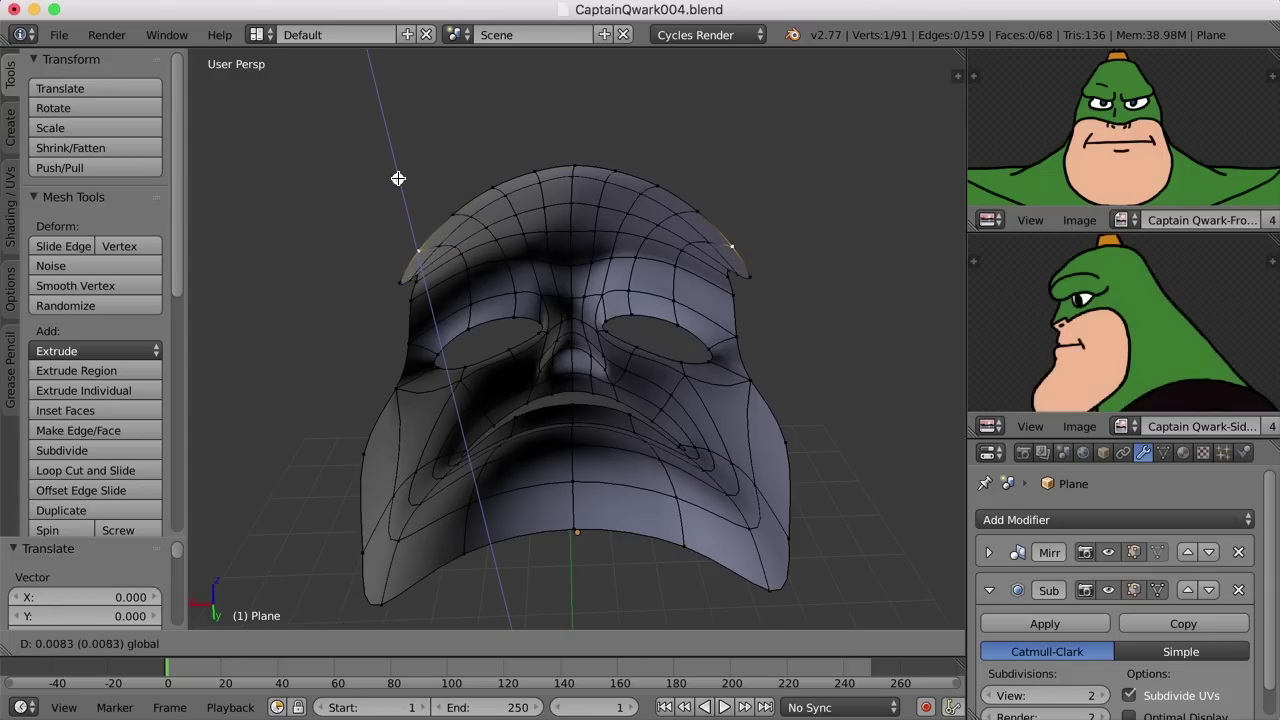
{"action": "middle_click_drag", "start_coordinate": [397, 177], "coordinate": [711, 291]}
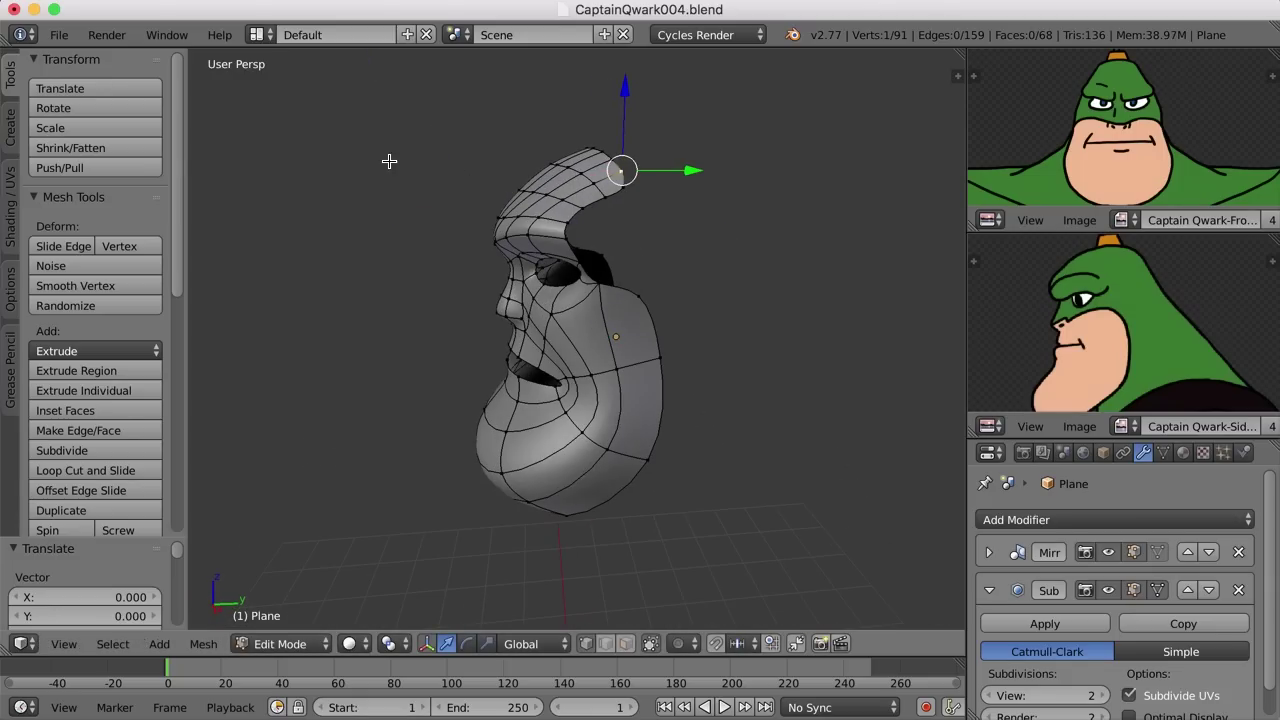
In the Character layout, select the forehead's top edge loop with the coarse cage shown.
{"action": "left_click", "coordinate": [256, 36]}
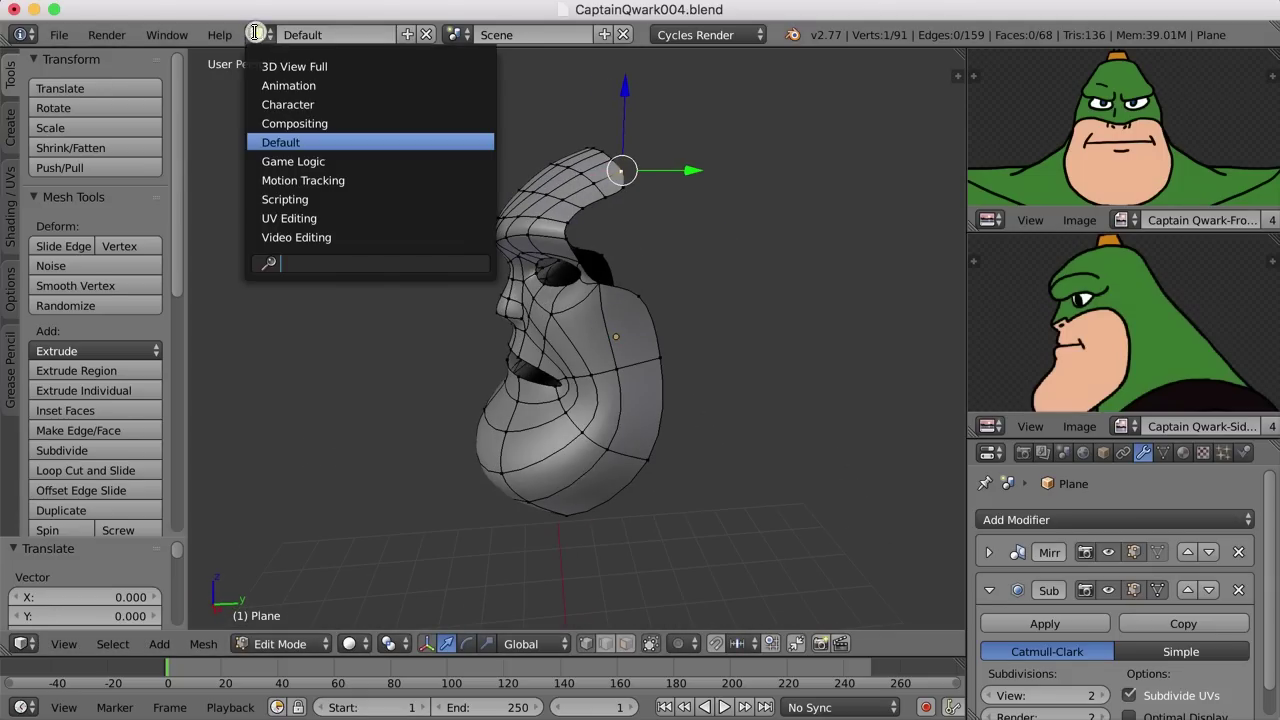
{"action": "left_click", "coordinate": [285, 104]}
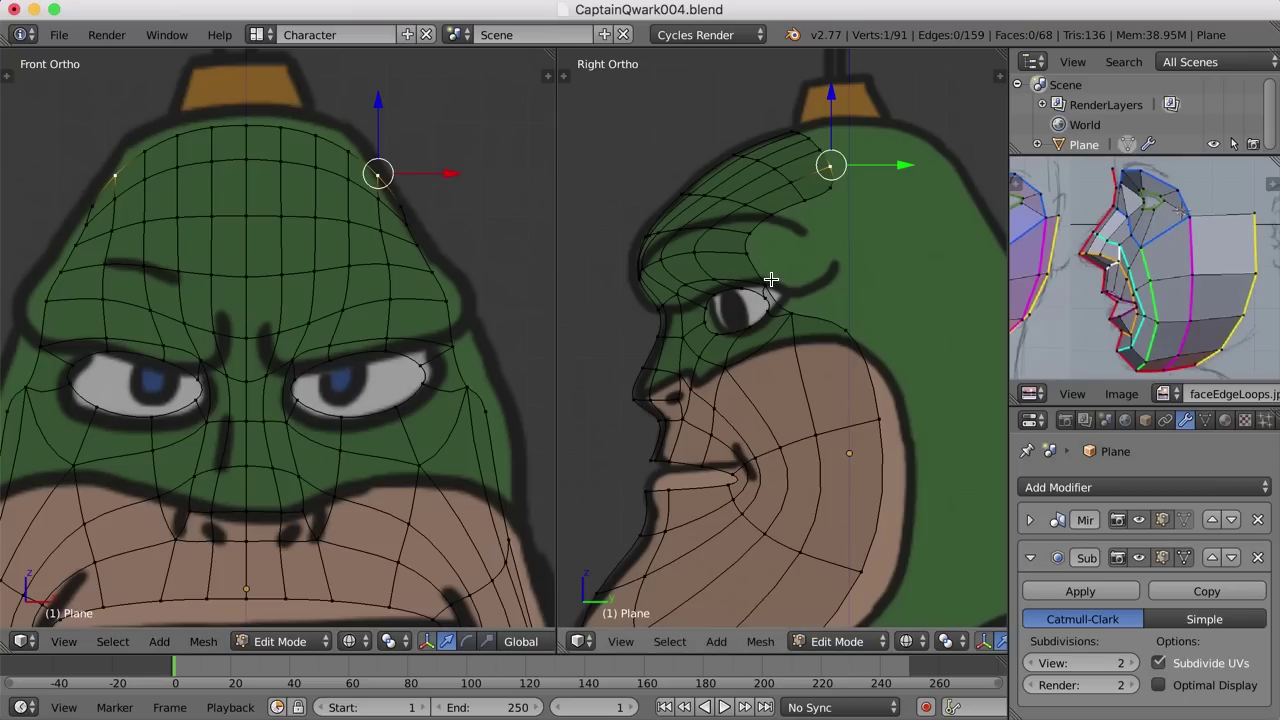
{"action": "right_click", "coordinate": [247, 123]}
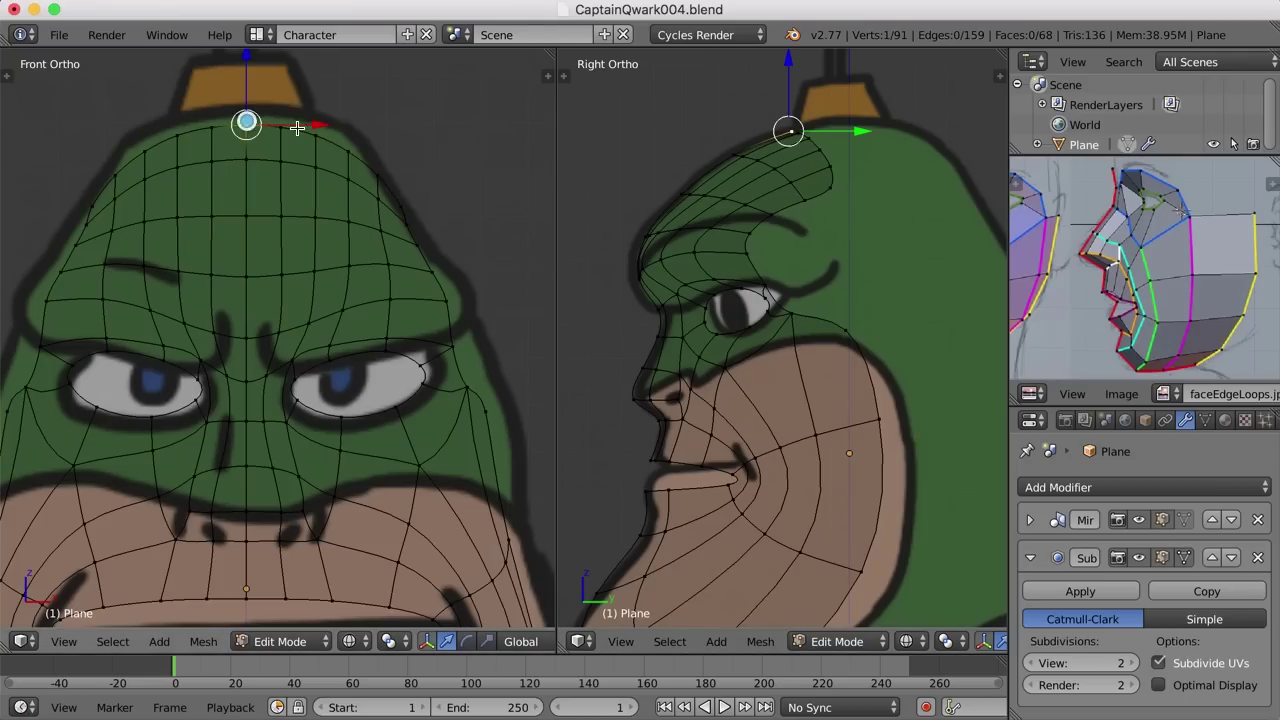
{"action": "right_click", "coordinate": [405, 205], "text": "alt+shift"}
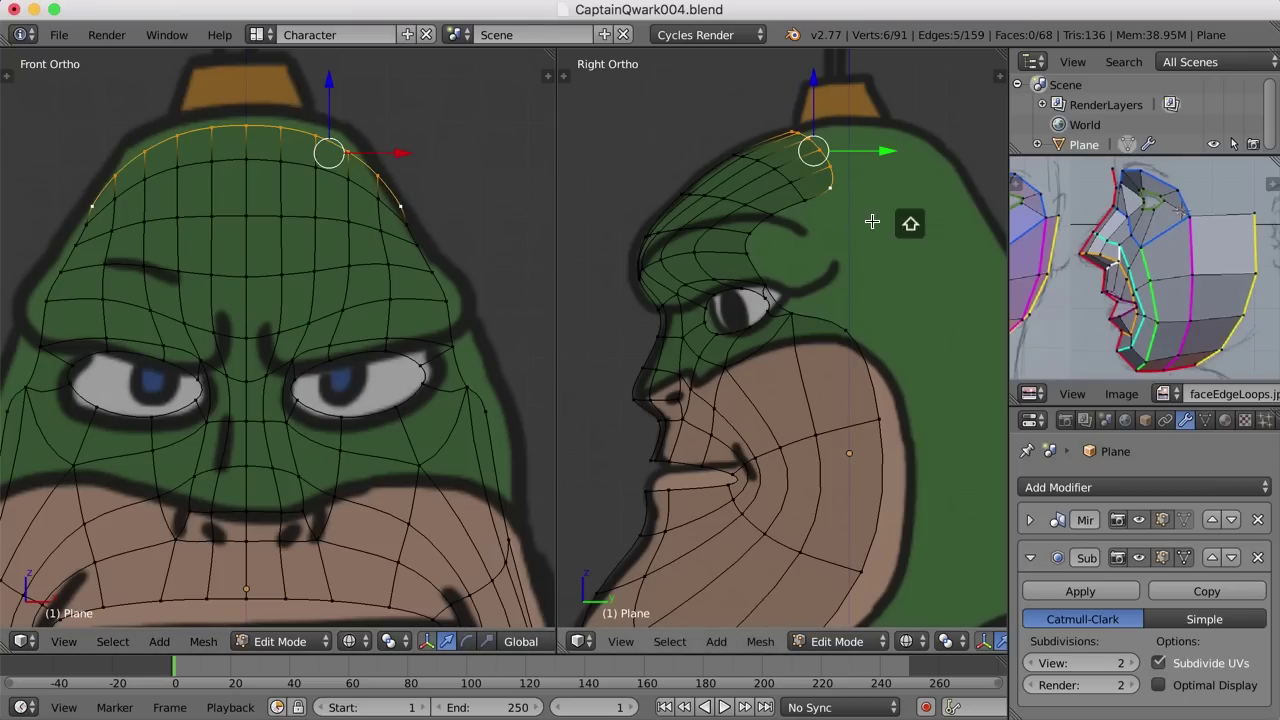
{"action": "middle_click_drag", "start_coordinate": [871, 220], "coordinate": [786, 254], "text": "shift"}
{"action": "left_click", "coordinate": [1139, 557]}
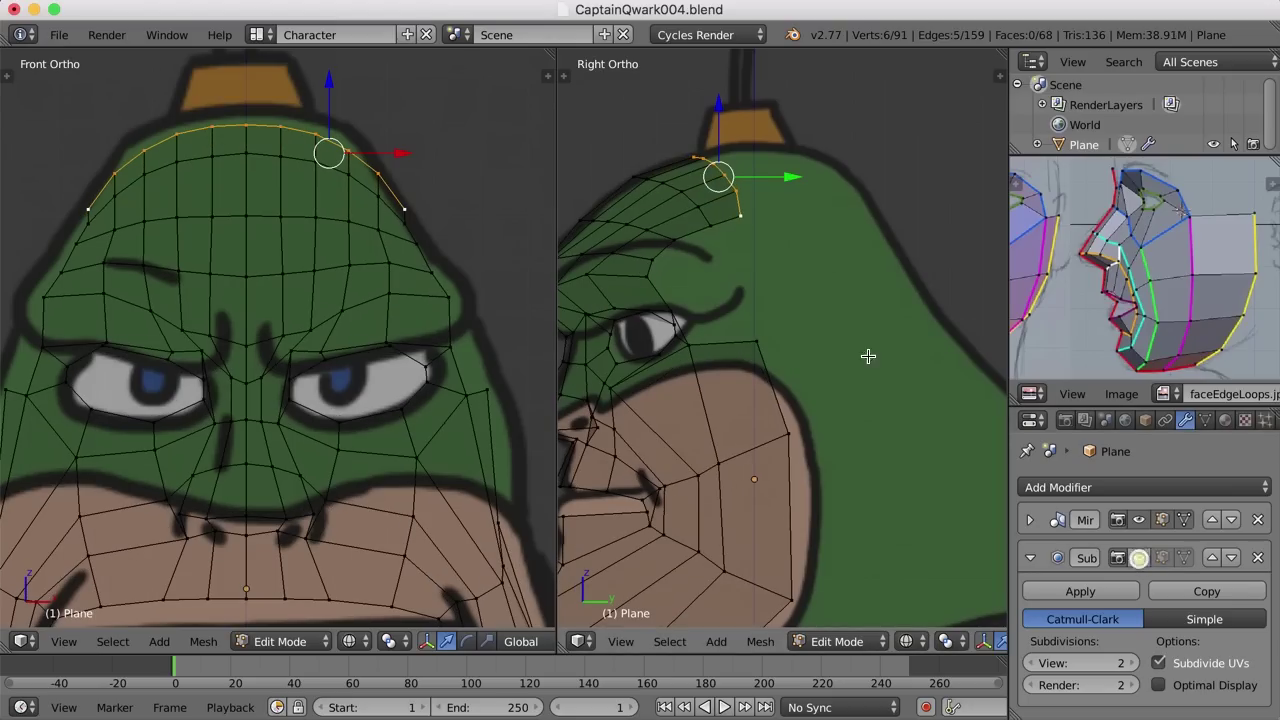
{"action": "middle_click_drag", "start_coordinate": [815, 315], "coordinate": [831, 317], "text": "shift"}
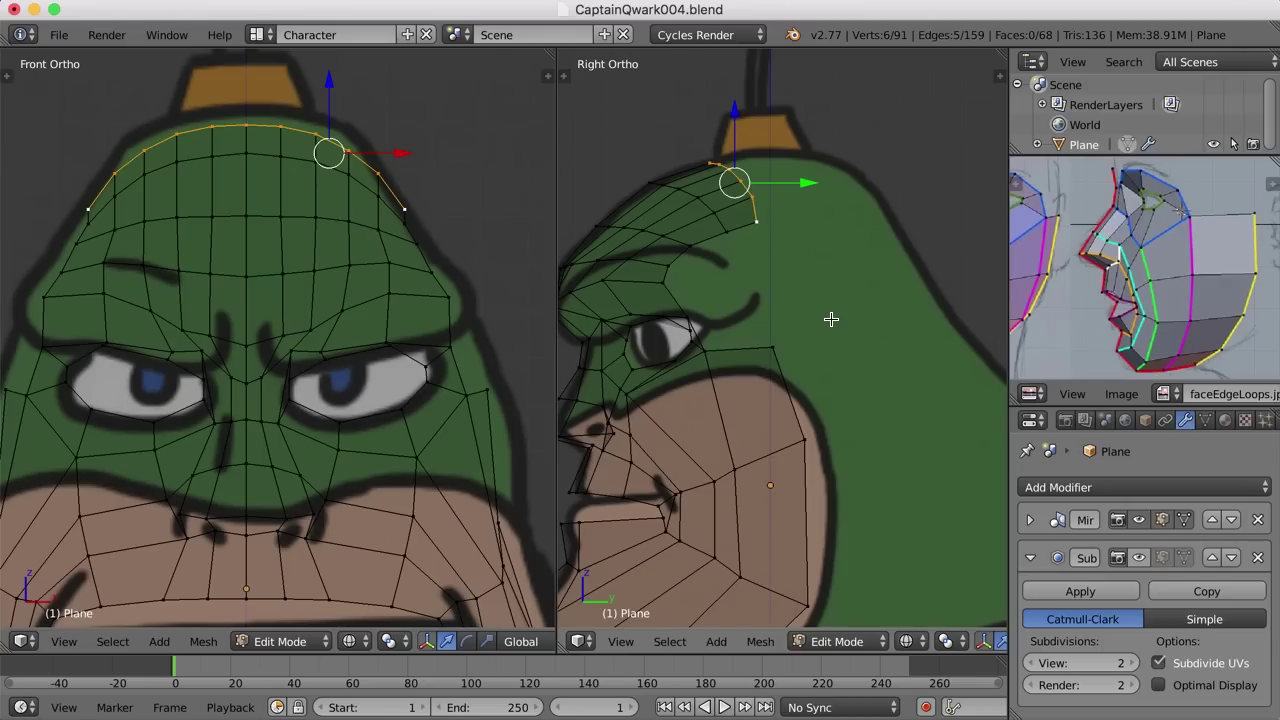
Extrude the top loop, lift it along Z, and rotate it back 25° over the dome.
{"action": "key", "text": "e"}
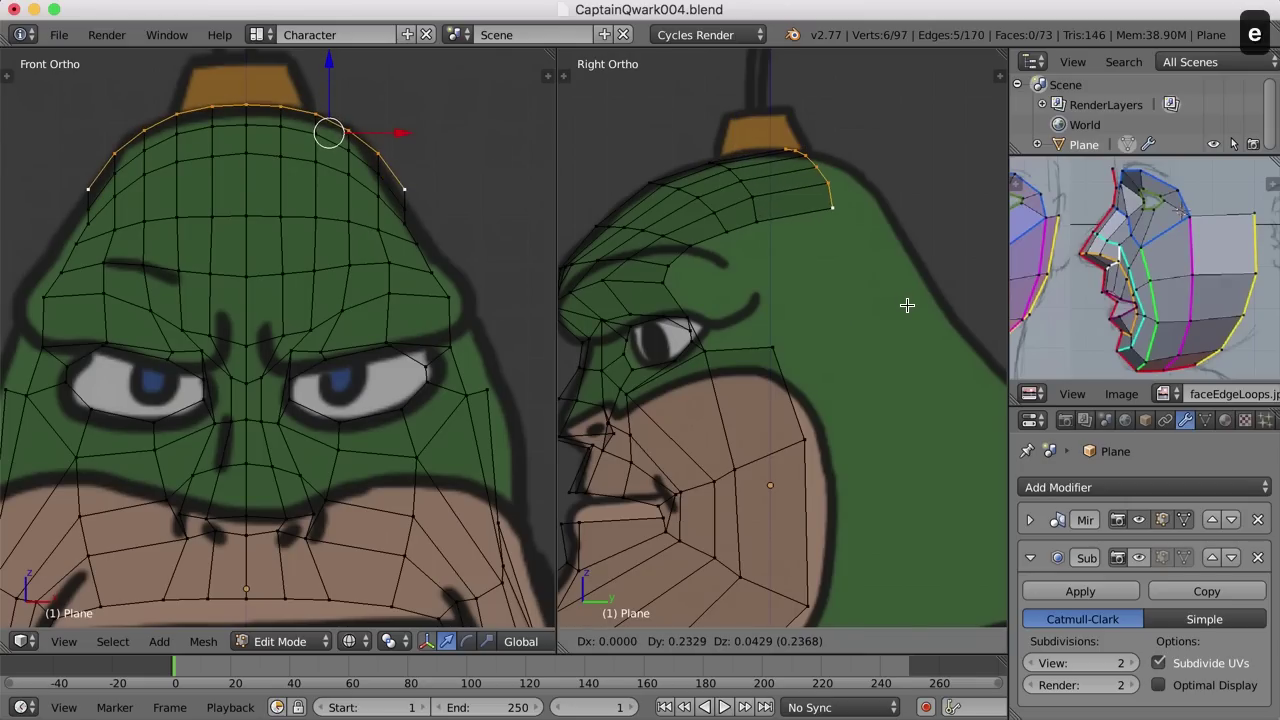
{"action": "left_click", "coordinate": [907, 305]}
{"action": "key", "text": "g"}
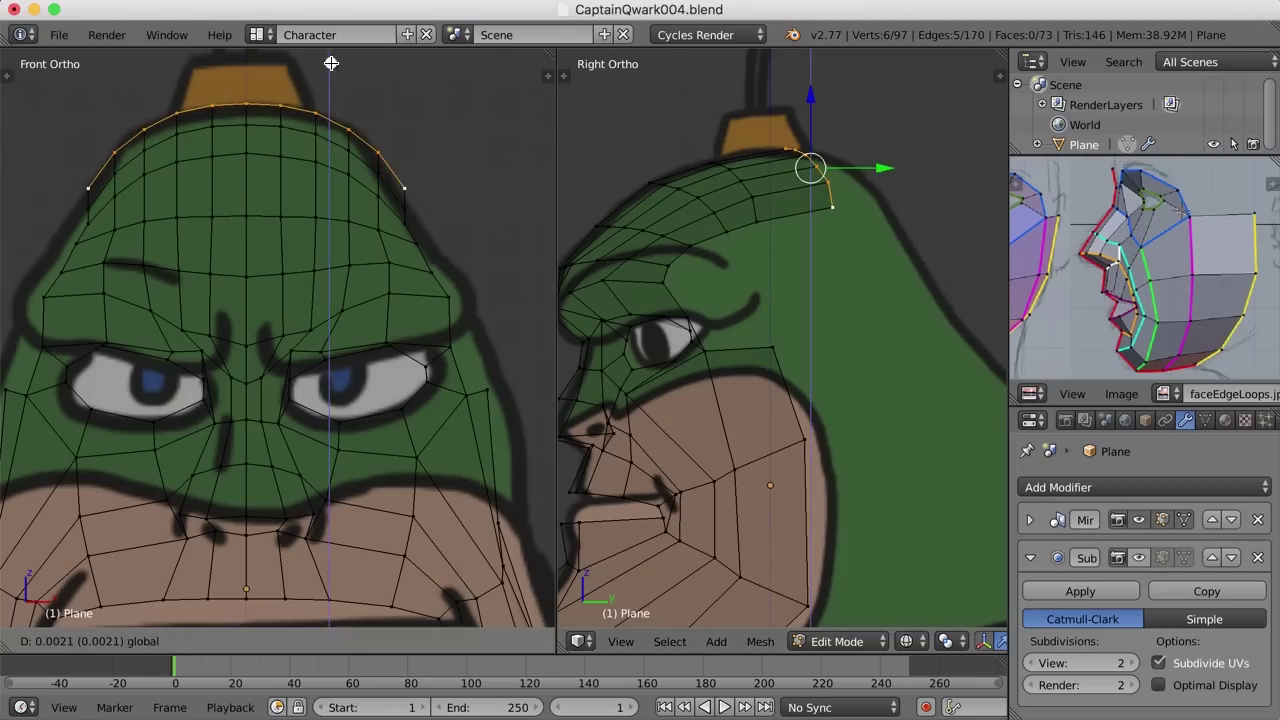
{"action": "key", "text": "z"}
{"action": "left_click", "coordinate": [335, 70]}
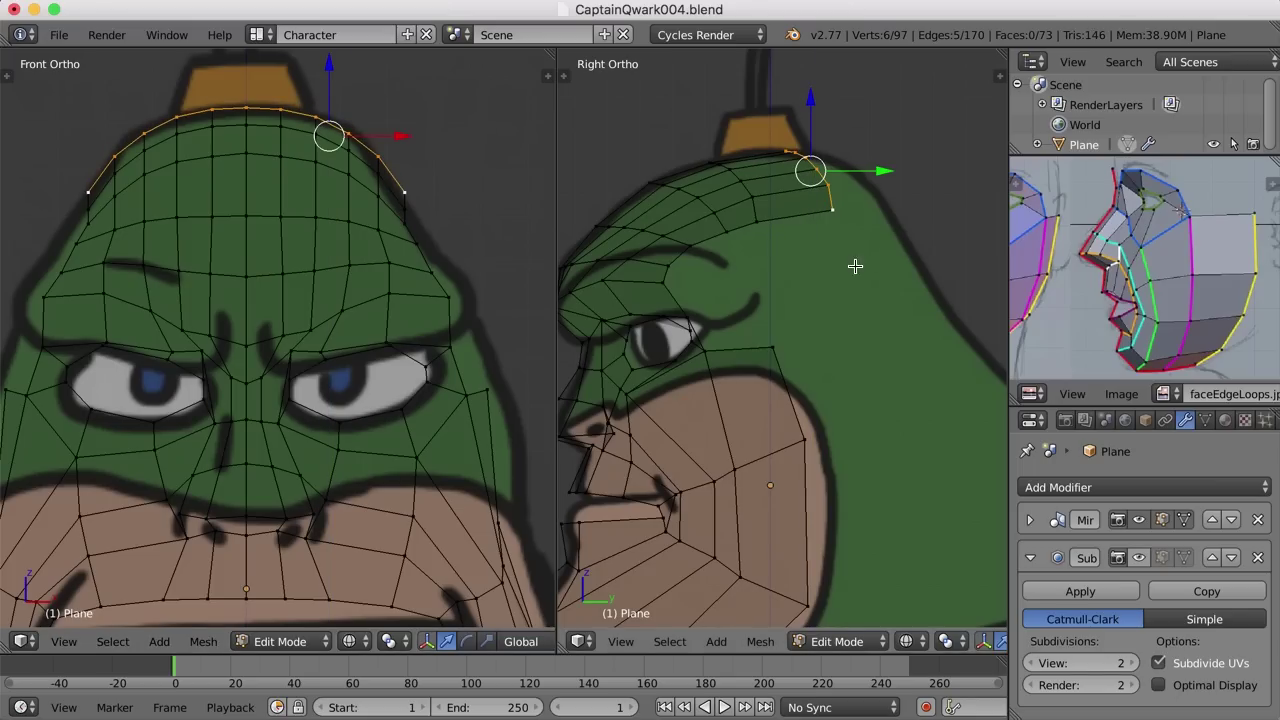
{"action": "key", "text": "r"}
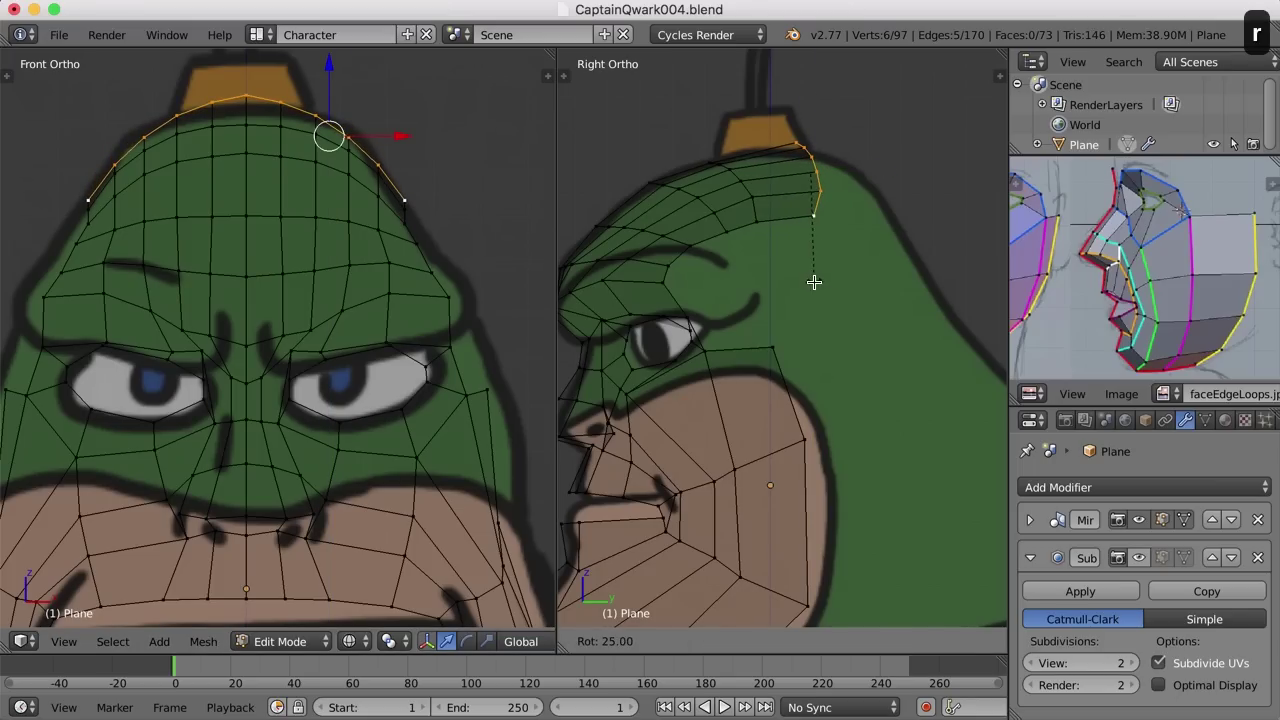
{"action": "left_click", "coordinate": [814, 282]}
{"action": "key", "text": "g"}
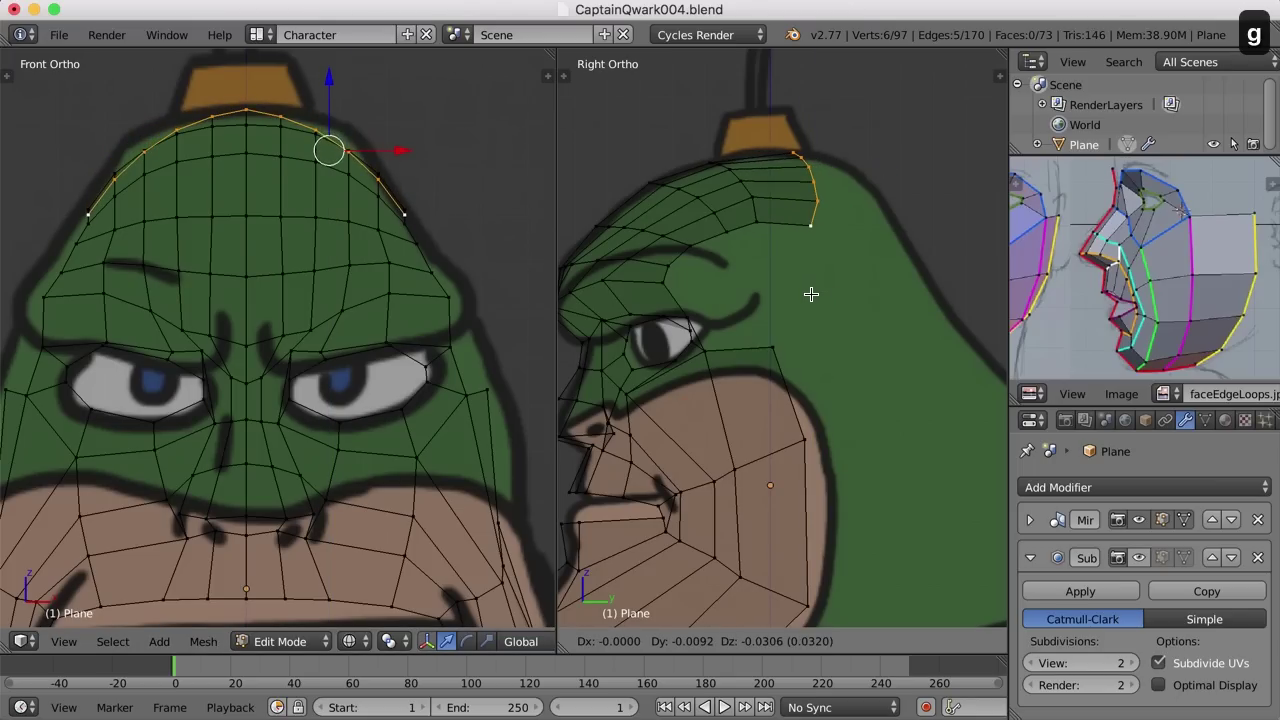
{"action": "left_click", "coordinate": [811, 294]}
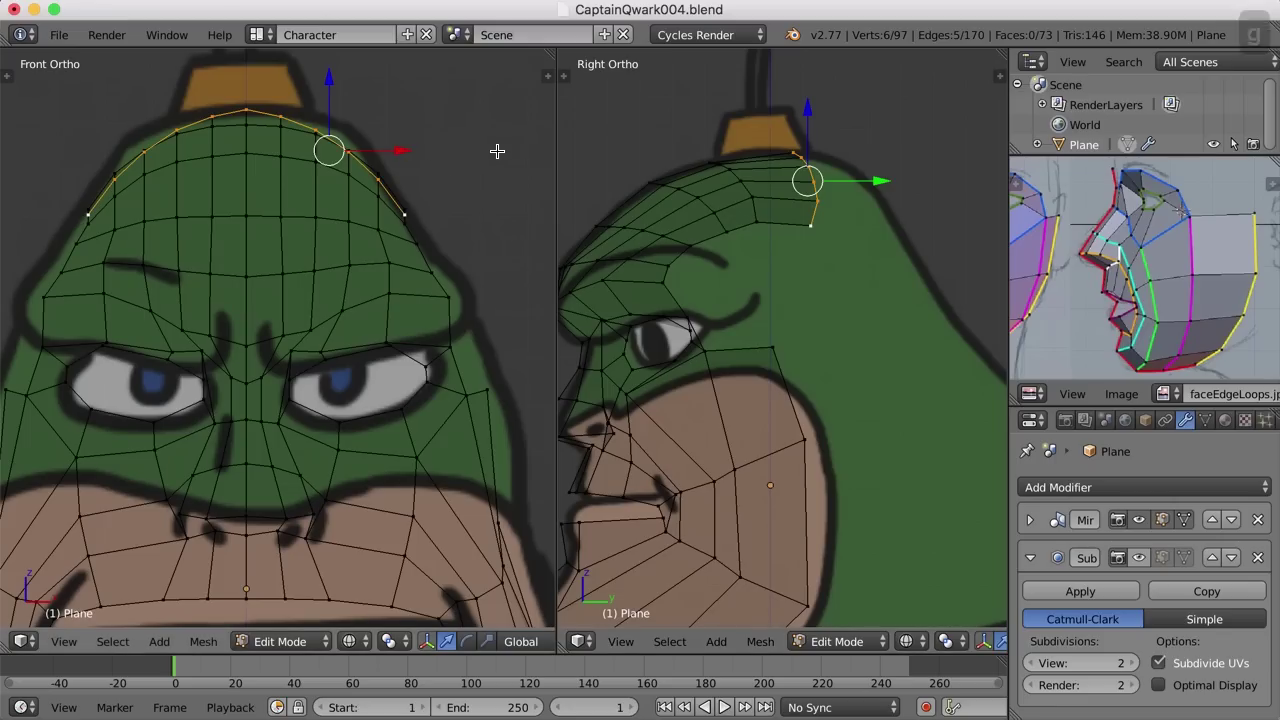
Flatten the new row vertically and nudge it up to follow the head outline.
{"action": "key", "text": "s"}
{"action": "key", "text": "z"}
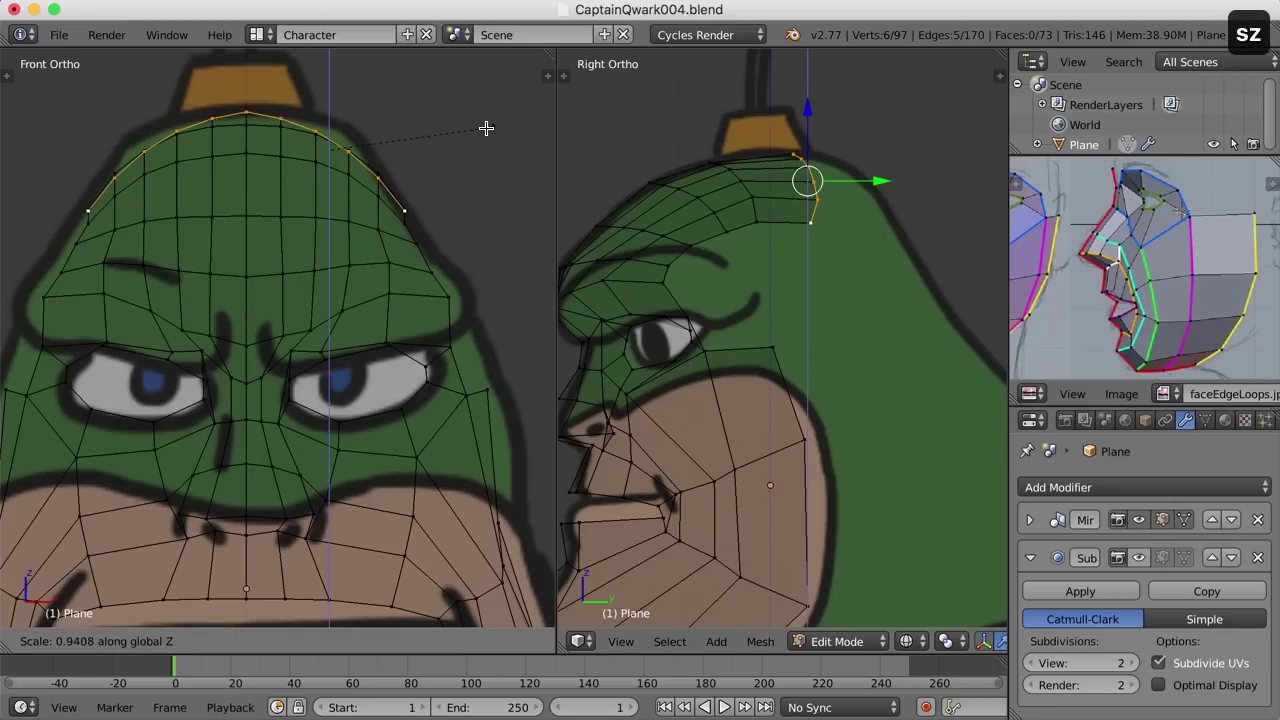
{"action": "left_click", "coordinate": [472, 133]}
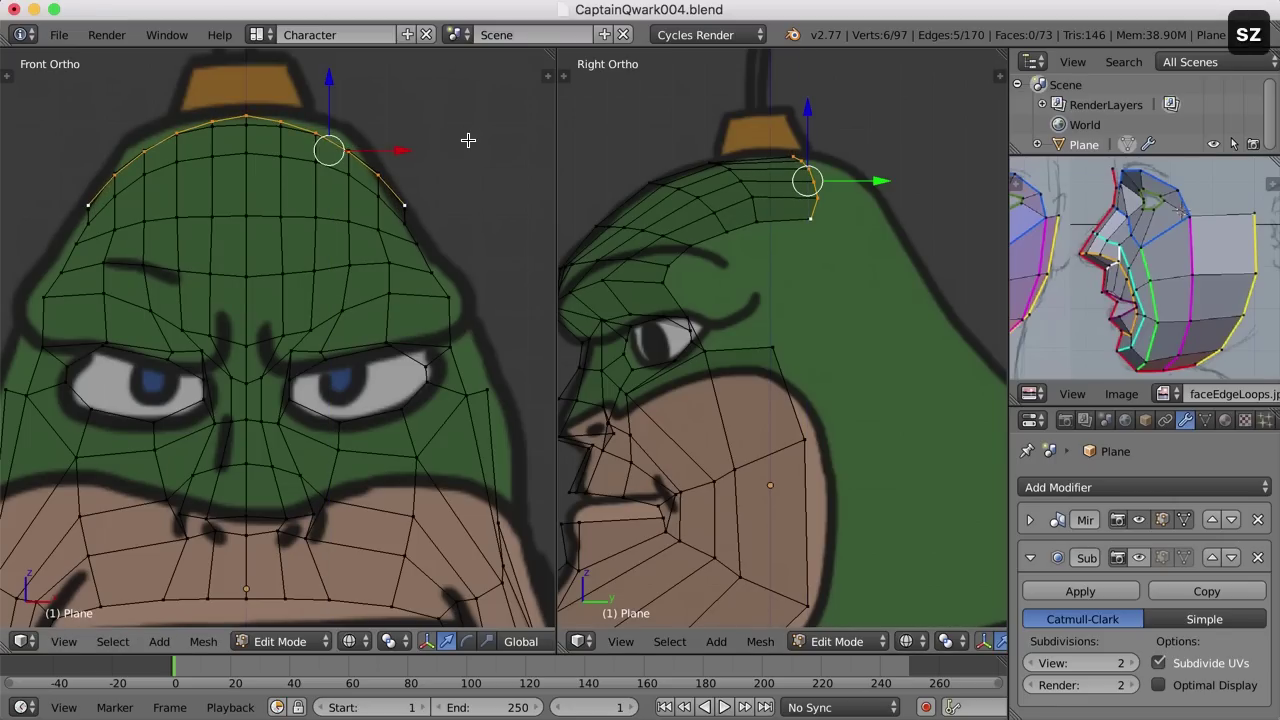
{"action": "key", "text": "g"}
{"action": "left_click", "coordinate": [466, 134]}
{"action": "scroll", "coordinate": [857, 186], "scroll_direction": "up", "scroll_amount": 1}
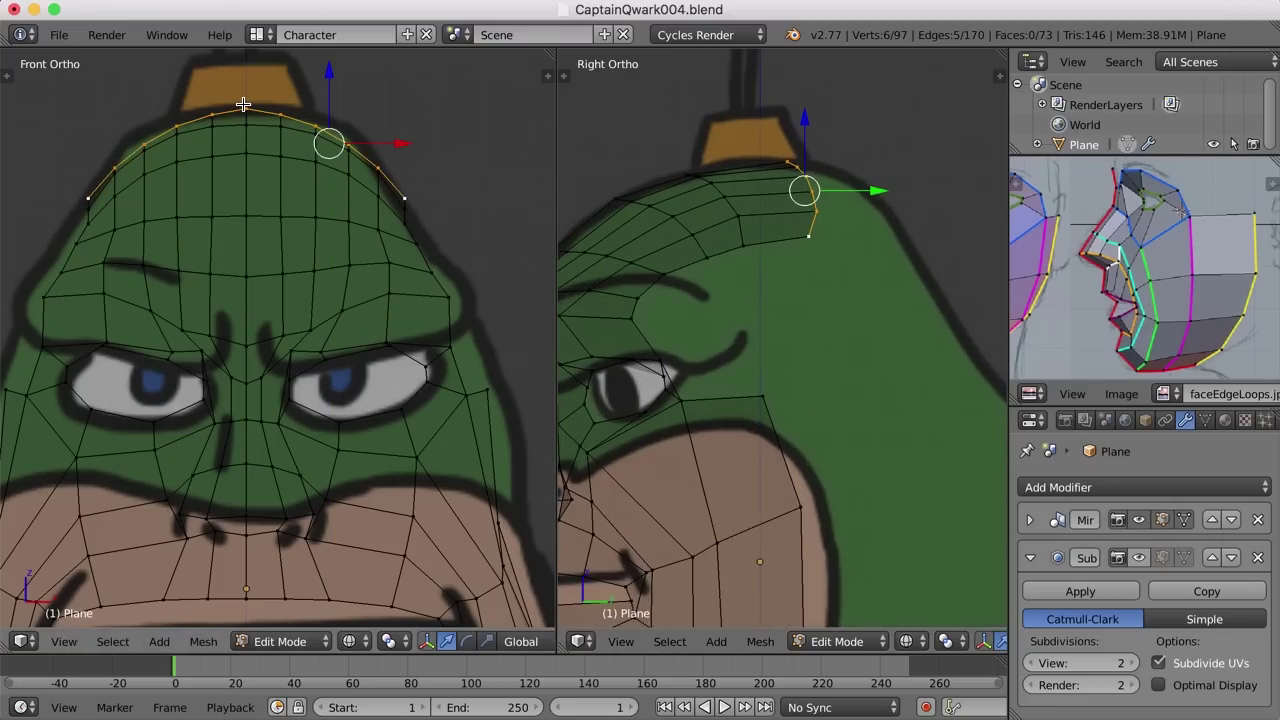
Lower the new row's top centre vertex slightly so it sits on the dome.
{"action": "right_click", "coordinate": [245, 106]}
{"action": "key", "text": "g"}
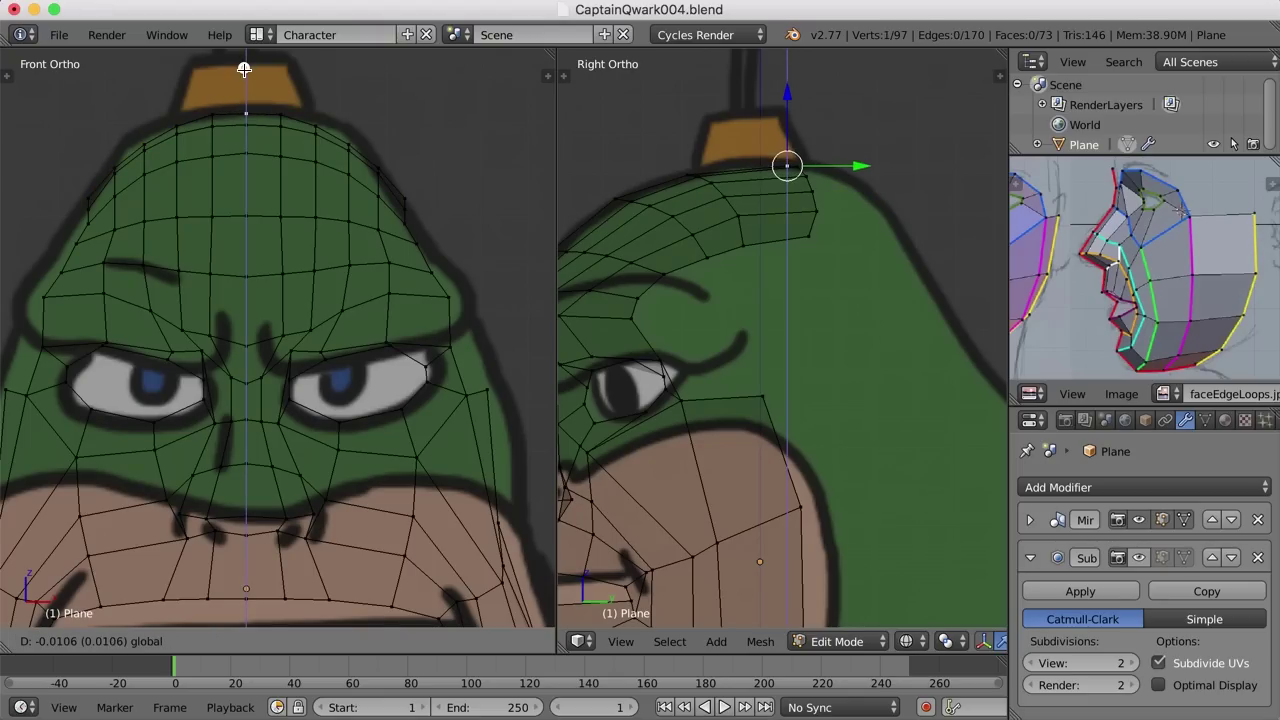
{"action": "left_click", "coordinate": [245, 68]}
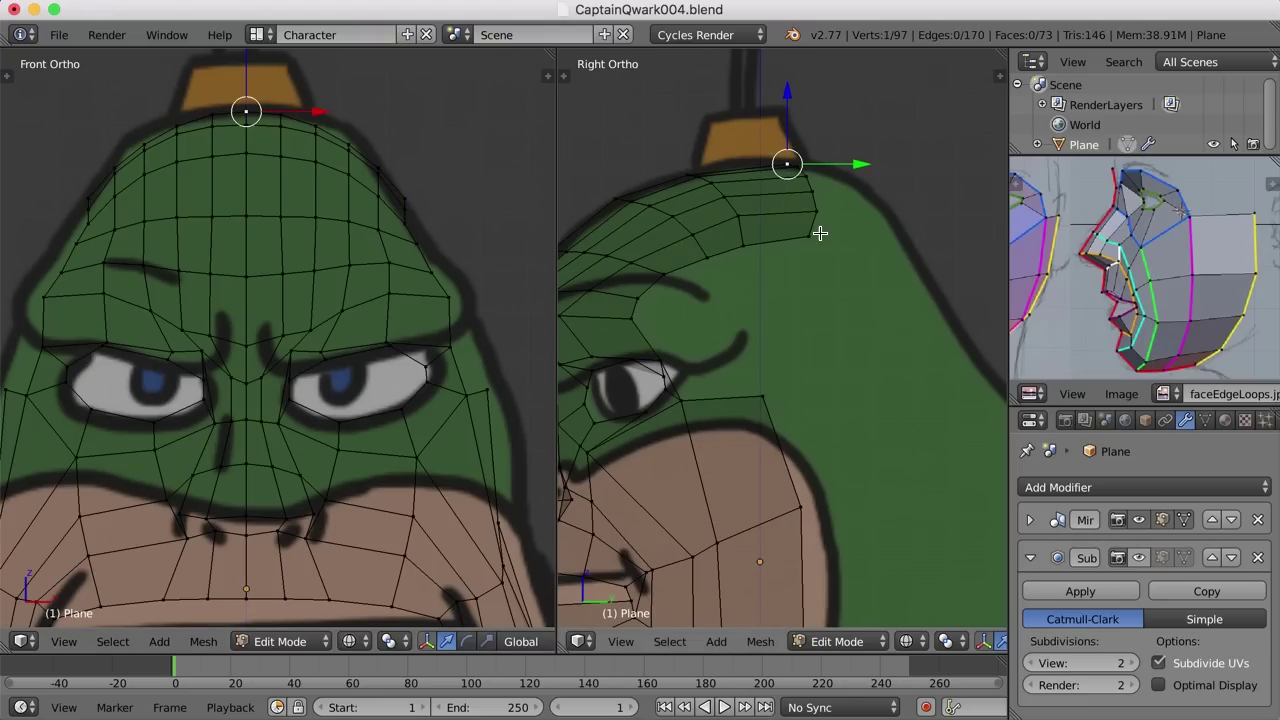
{"action": "right_click", "coordinate": [818, 215], "text": "alt"}
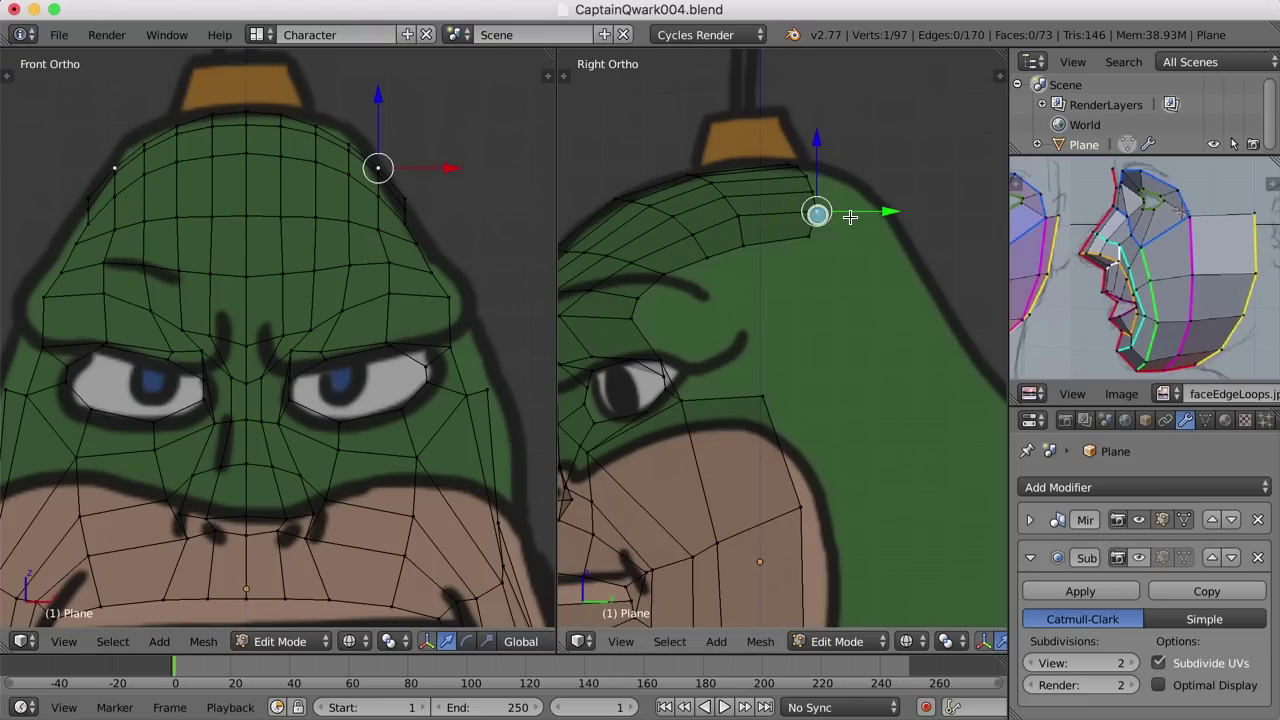
{"action": "key", "text": "g"}
{"action": "right_click", "coordinate": [931, 208]}
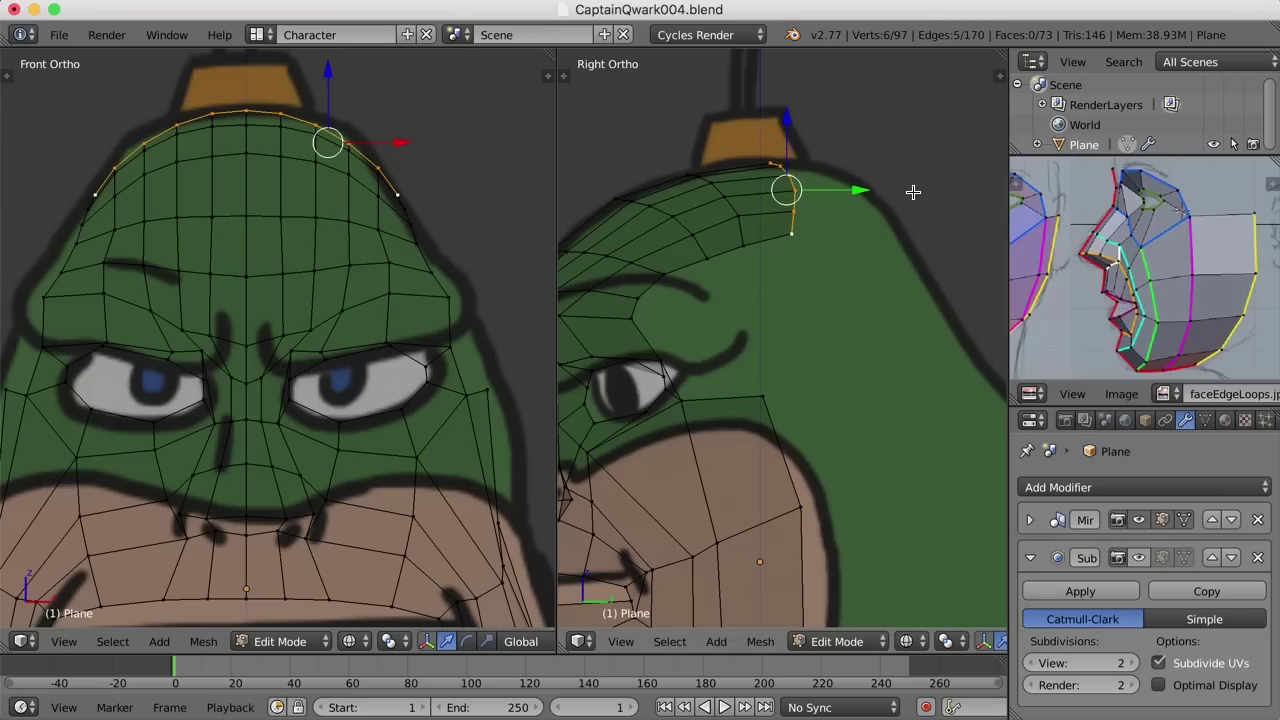
Squeeze the end loop along Y to about 0.28 and shift it slightly toward the face.
{"action": "key", "text": "s"}
{"action": "key", "text": "y"}
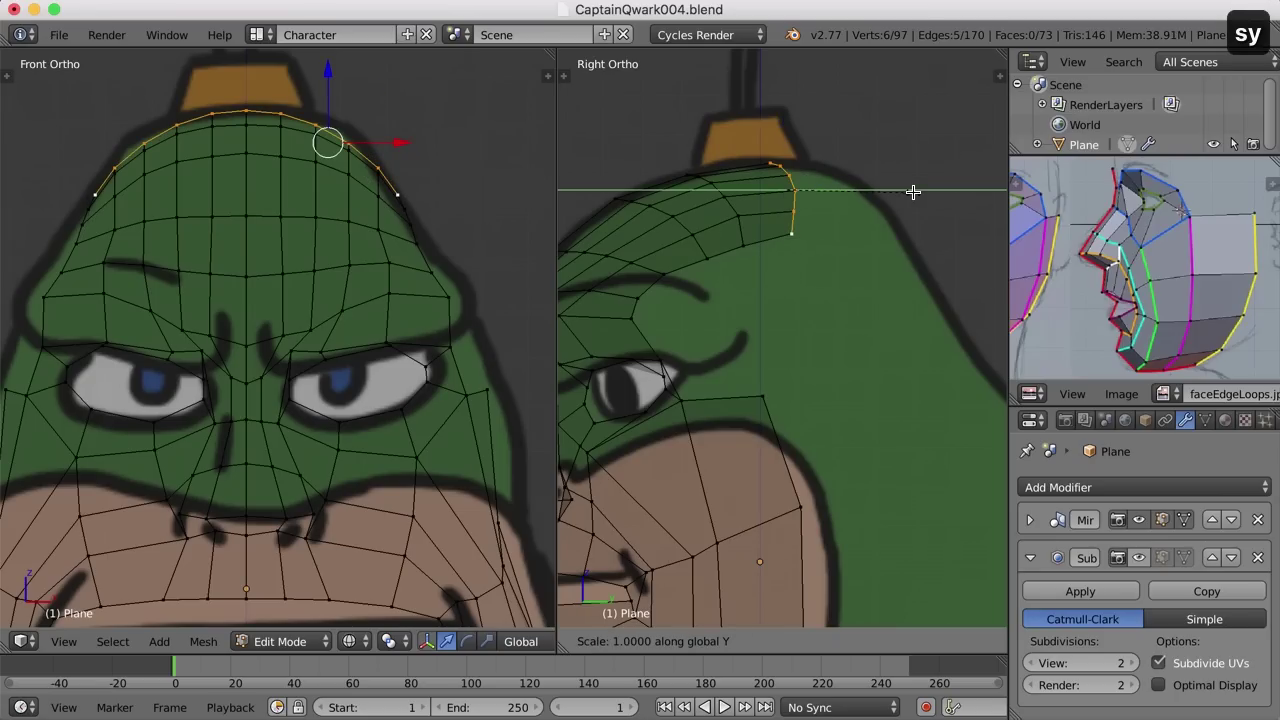
{"action": "left_click", "coordinate": [810, 194]}
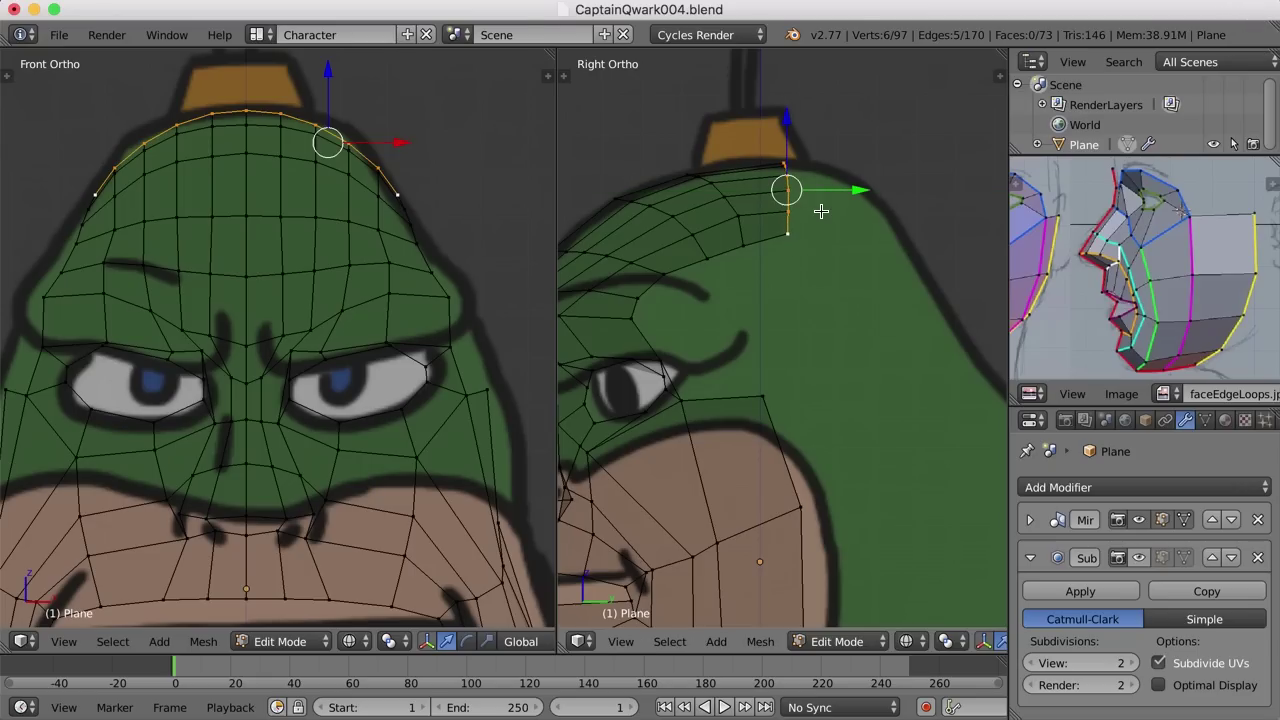
{"action": "key", "text": "g"}
{"action": "left_click", "coordinate": [749, 240]}
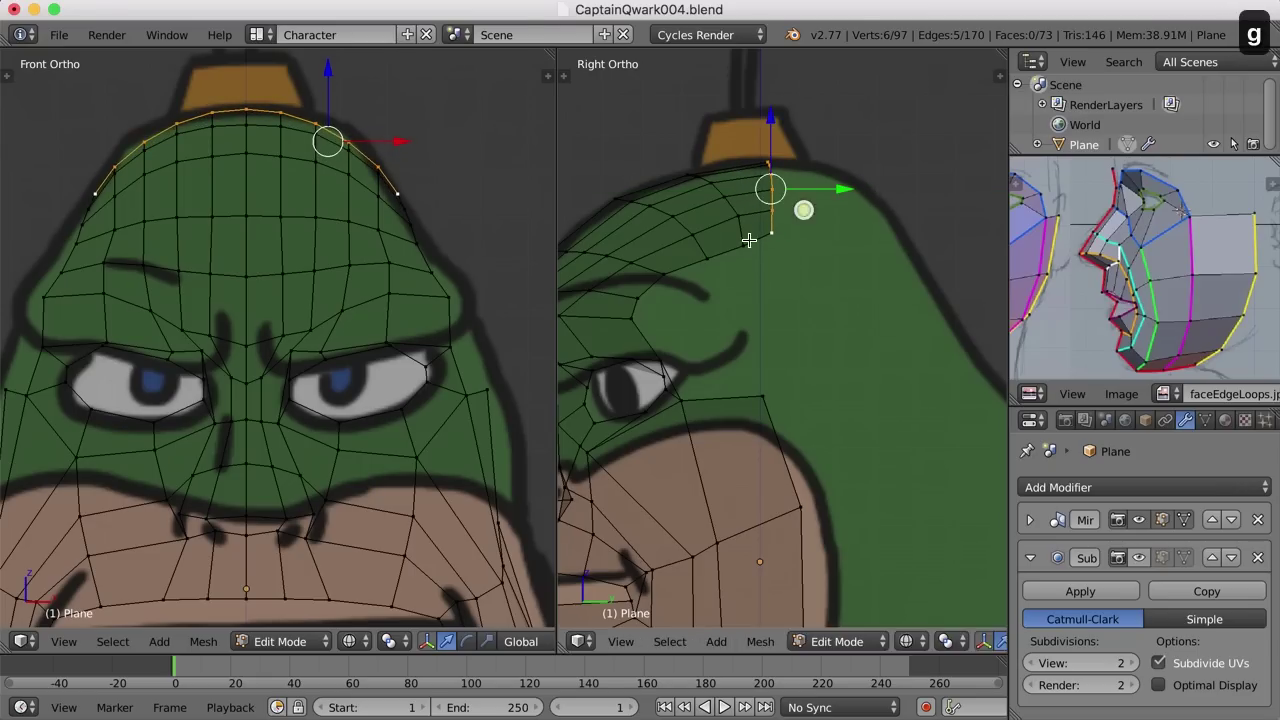
{"action": "right_click", "coordinate": [790, 191]}
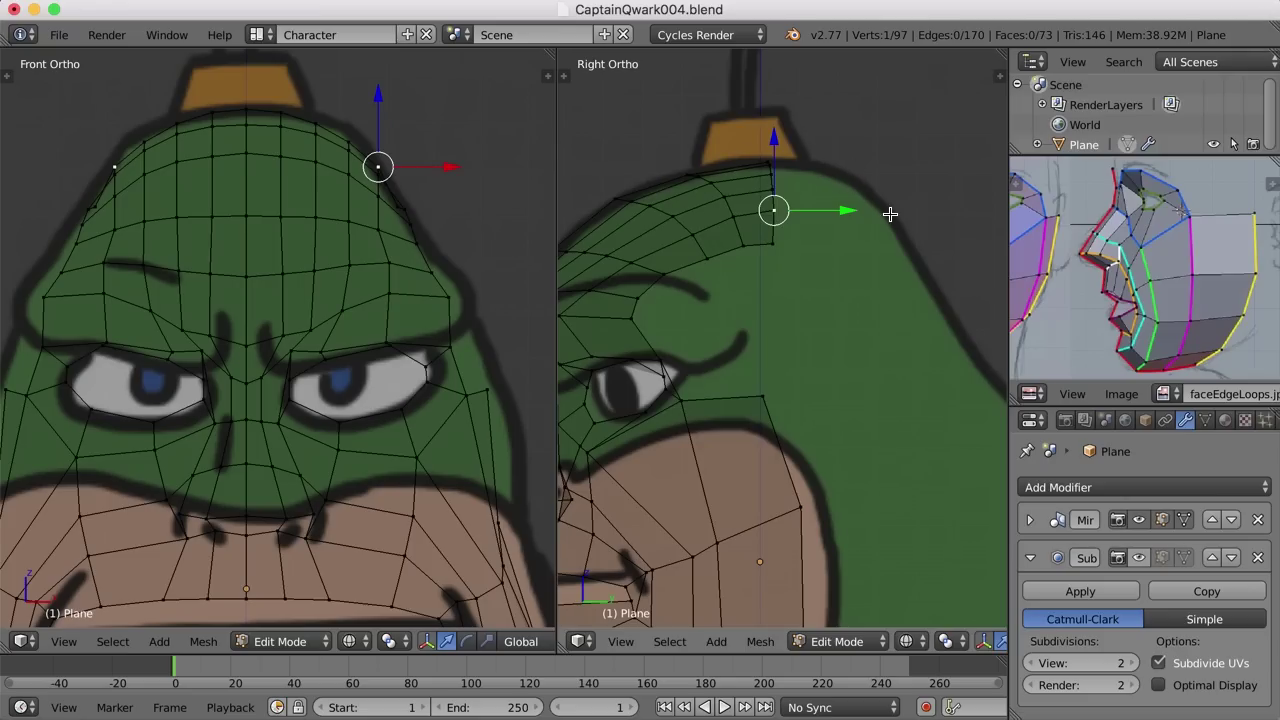
Orbit to a three-quarter view of the smoothed head and re-enter Edit Mode on it.
{"action": "scroll", "coordinate": [807, 276], "scroll_direction": "down", "scroll_amount": 3}
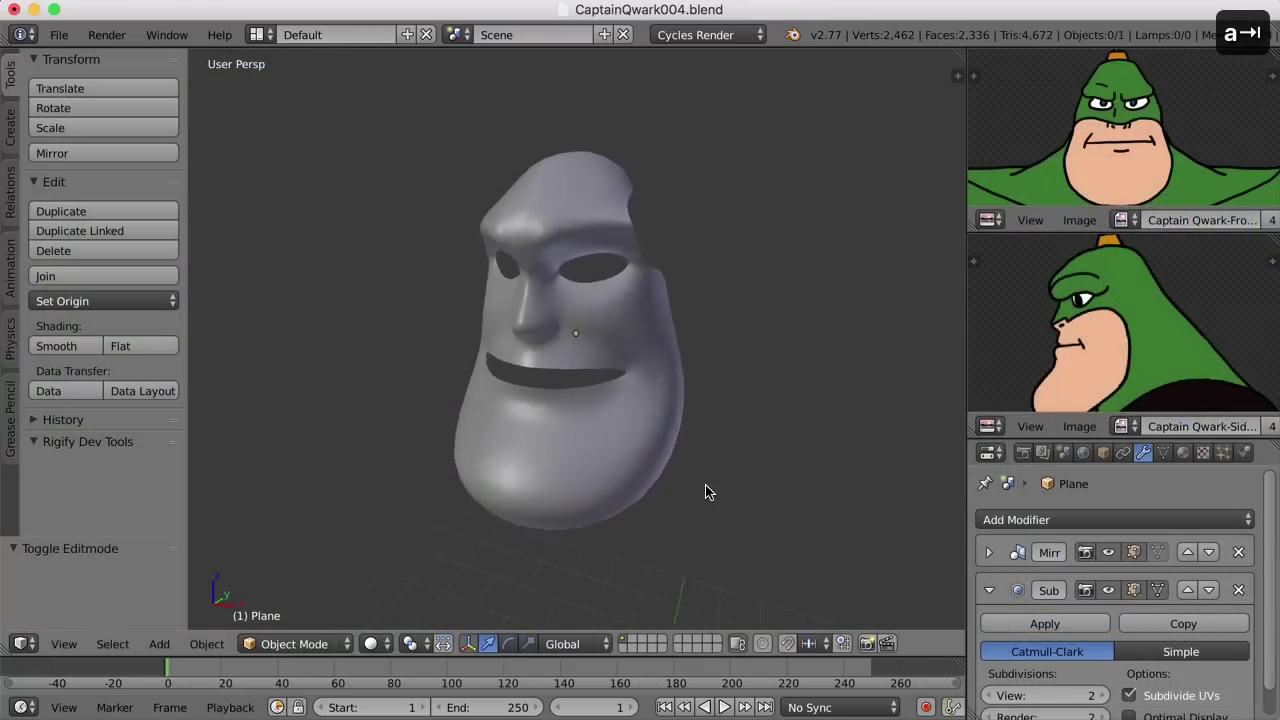
{"action": "middle_click_drag", "start_coordinate": [705, 491], "coordinate": [562, 283]}
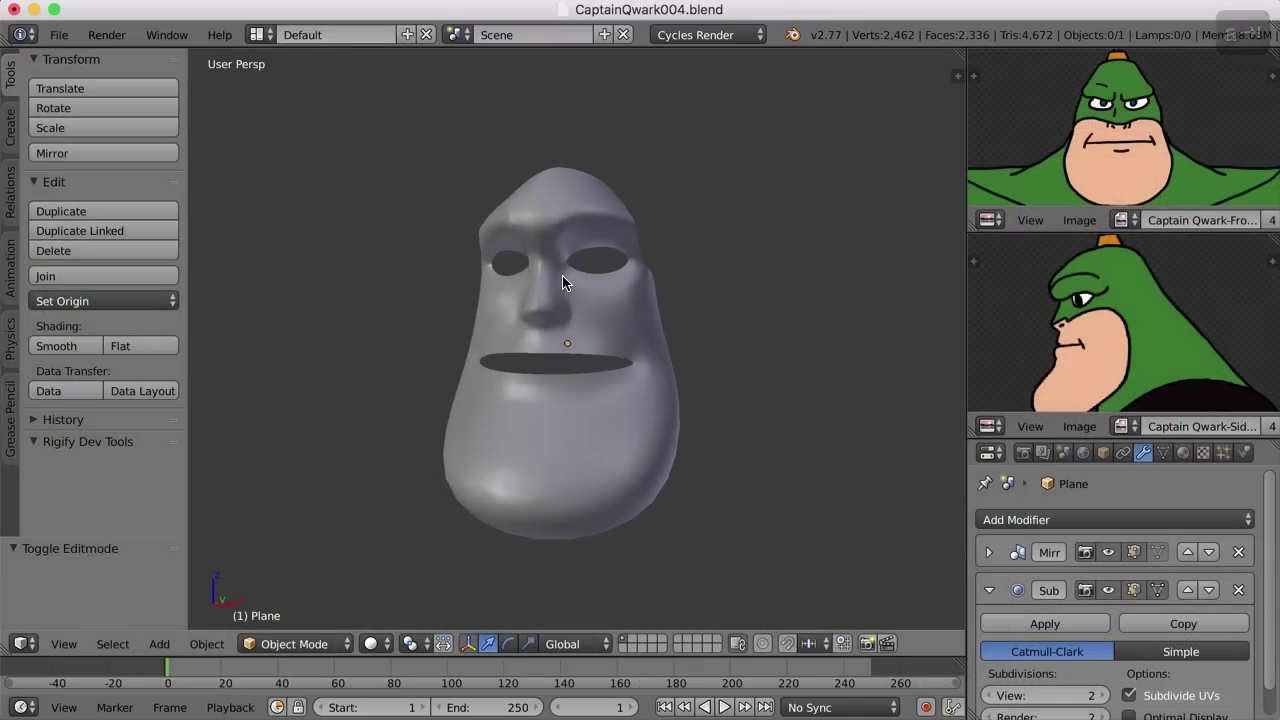
{"action": "mouse_move", "coordinate": [558, 238]}
{"action": "middle_mouse_down"}
{"action": "mouse_move", "coordinate": [566, 229]}
{"action": "mouse_move", "coordinate": [586, 277]}
{"action": "mouse_move", "coordinate": [526, 180]}
{"action": "mouse_move", "coordinate": [571, 237]}
{"action": "middle_mouse_up"}
{"action": "scroll", "coordinate": [586, 282], "scroll_direction": "up", "scroll_amount": 3}
{"action": "key", "text": "Tab"}
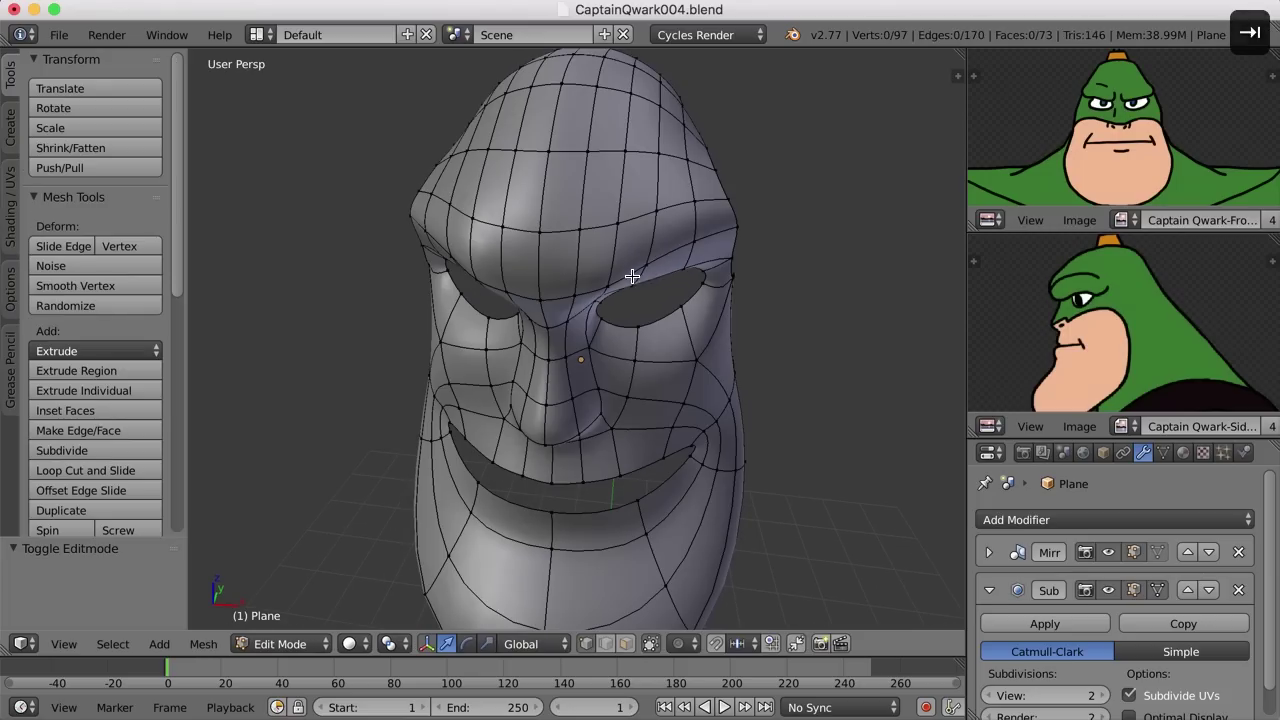
{"action": "middle_click_drag", "start_coordinate": [675, 241], "coordinate": [589, 237]}
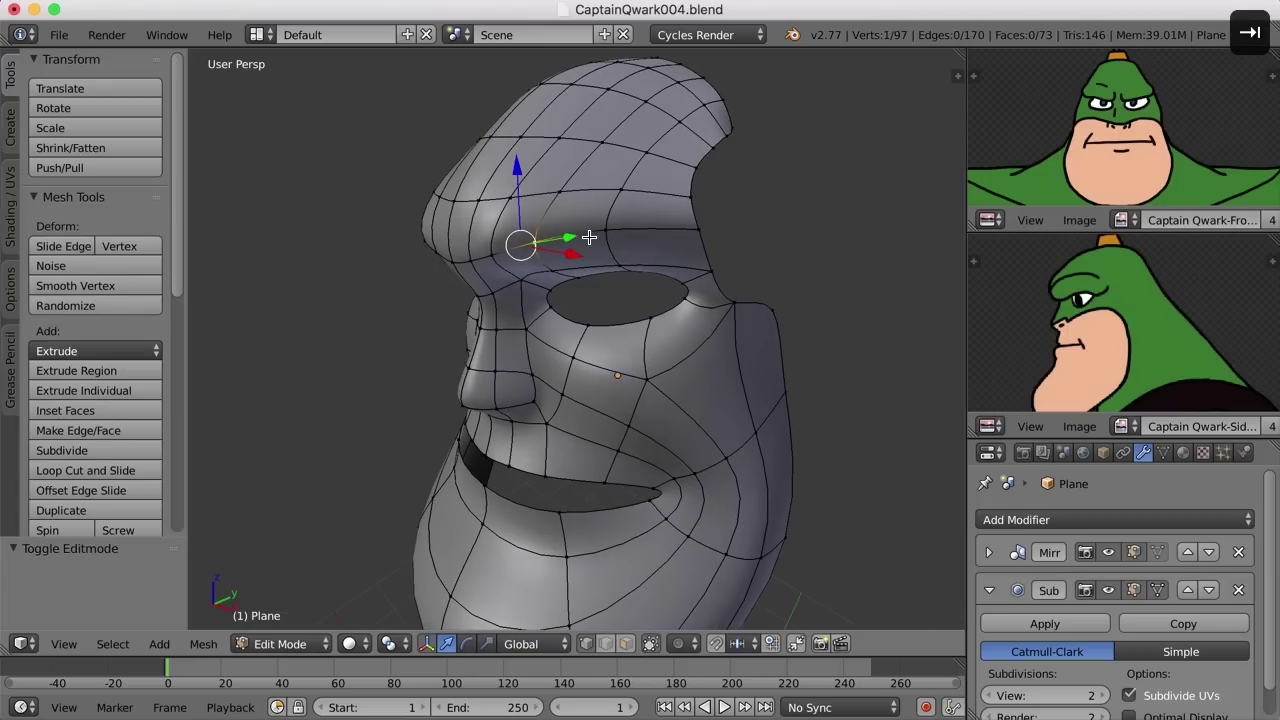
{"action": "left_click_drag", "start_coordinate": [573, 238], "coordinate": [572, 238]}
{"action": "middle_click_drag", "start_coordinate": [572, 238], "coordinate": [758, 183]}
{"action": "key", "text": "Tab"}
{"action": "right_click", "coordinate": [677, 198]}
{"action": "key", "text": "Tab"}
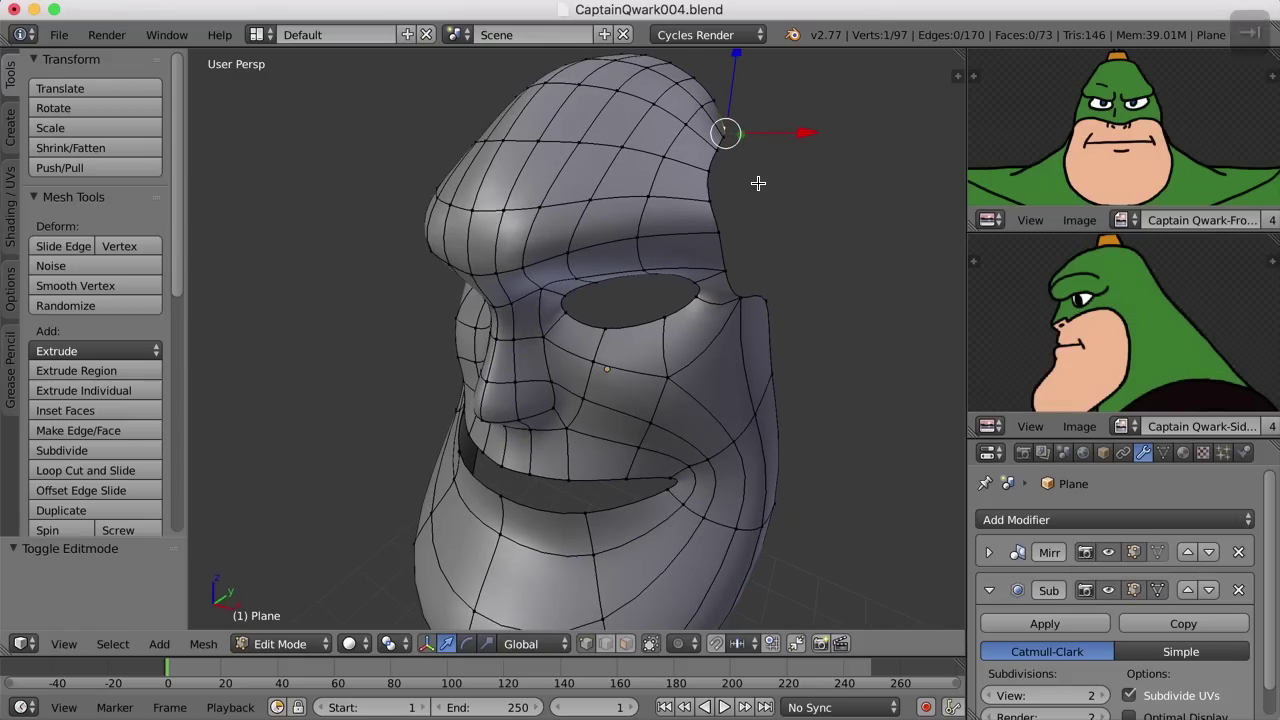
Nudge a vertex outward along X, deselect all, and orbit to inspect the dome.
{"action": "left_click_drag", "start_coordinate": [805, 132], "coordinate": [812, 133]}
{"action": "scroll", "coordinate": [786, 168], "scroll_direction": "down", "scroll_amount": 2}
{"action": "key", "text": "a"}
{"action": "middle_click_drag", "start_coordinate": [762, 199], "coordinate": [694, 343]}
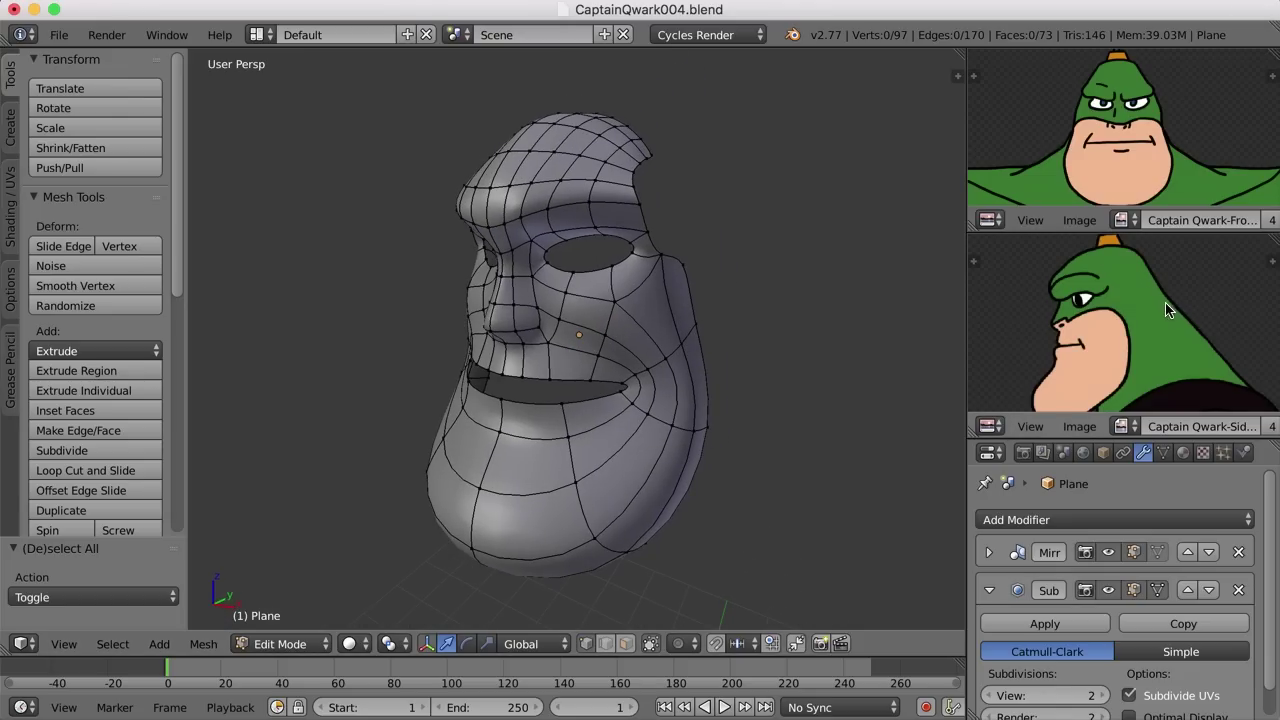
{"action": "middle_click_drag", "start_coordinate": [920, 360], "coordinate": [780, 400]}
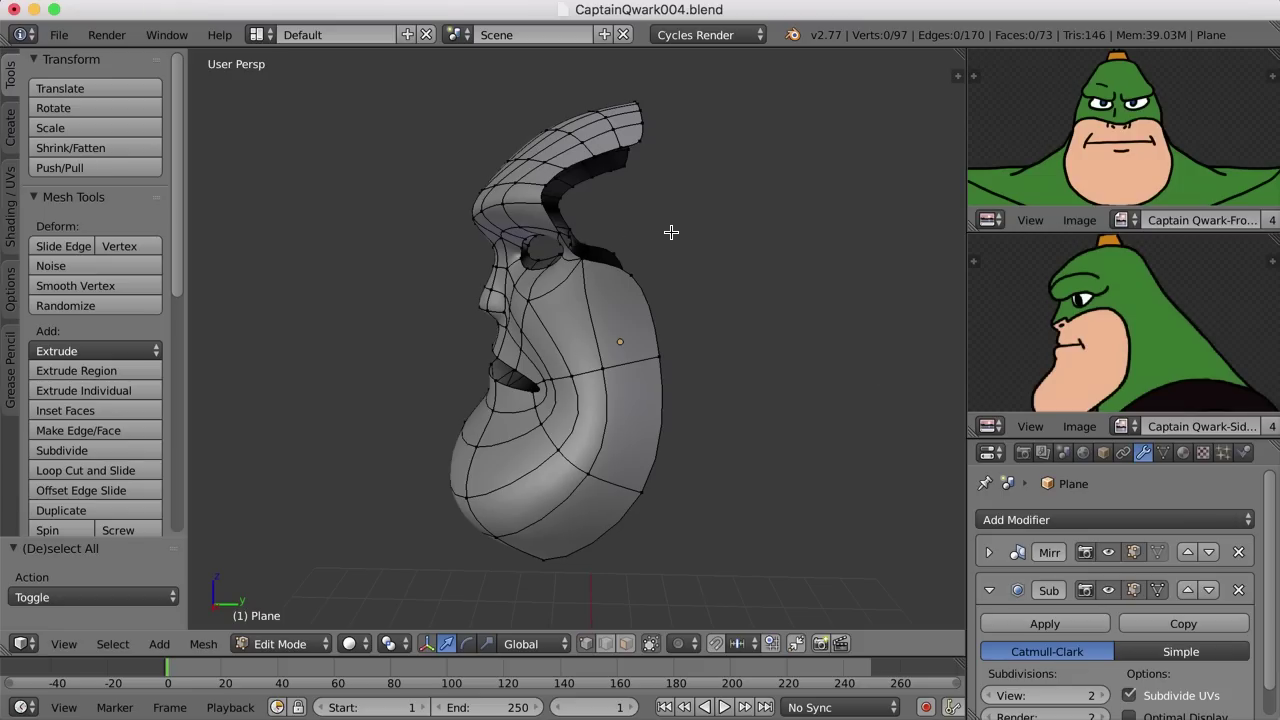
{"action": "middle_click_drag", "start_coordinate": [629, 259], "coordinate": [549, 319]}
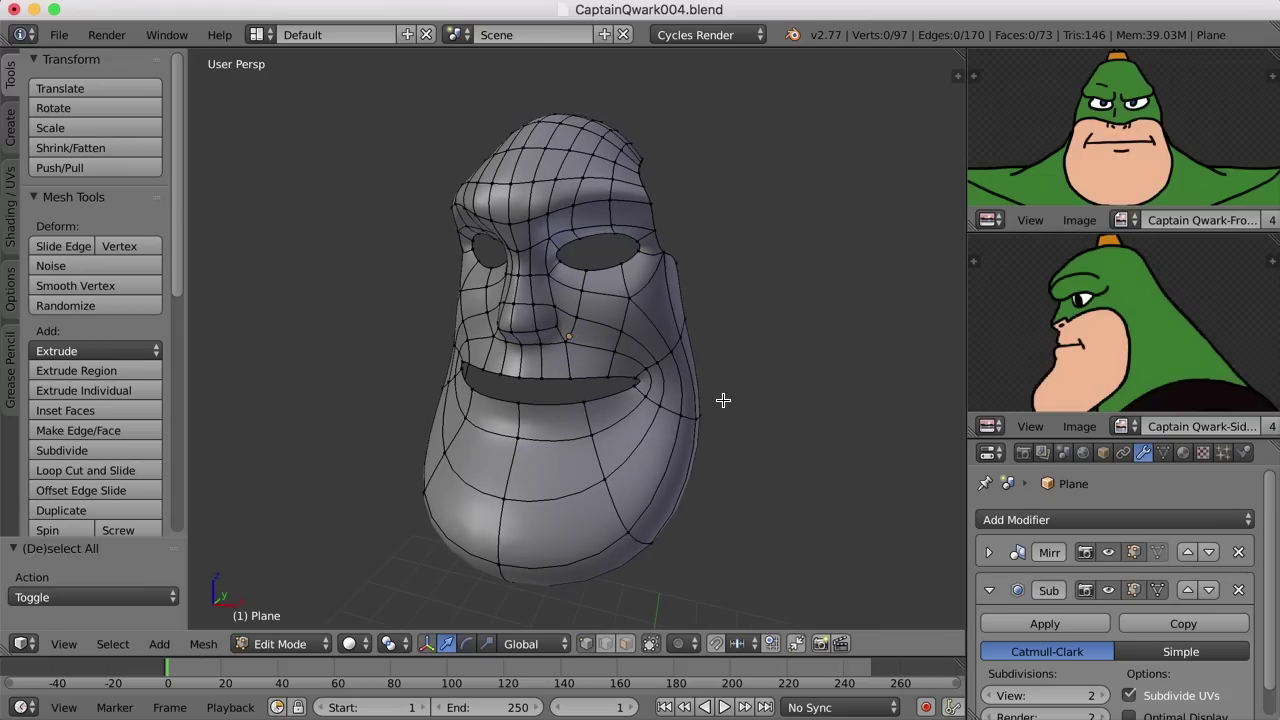